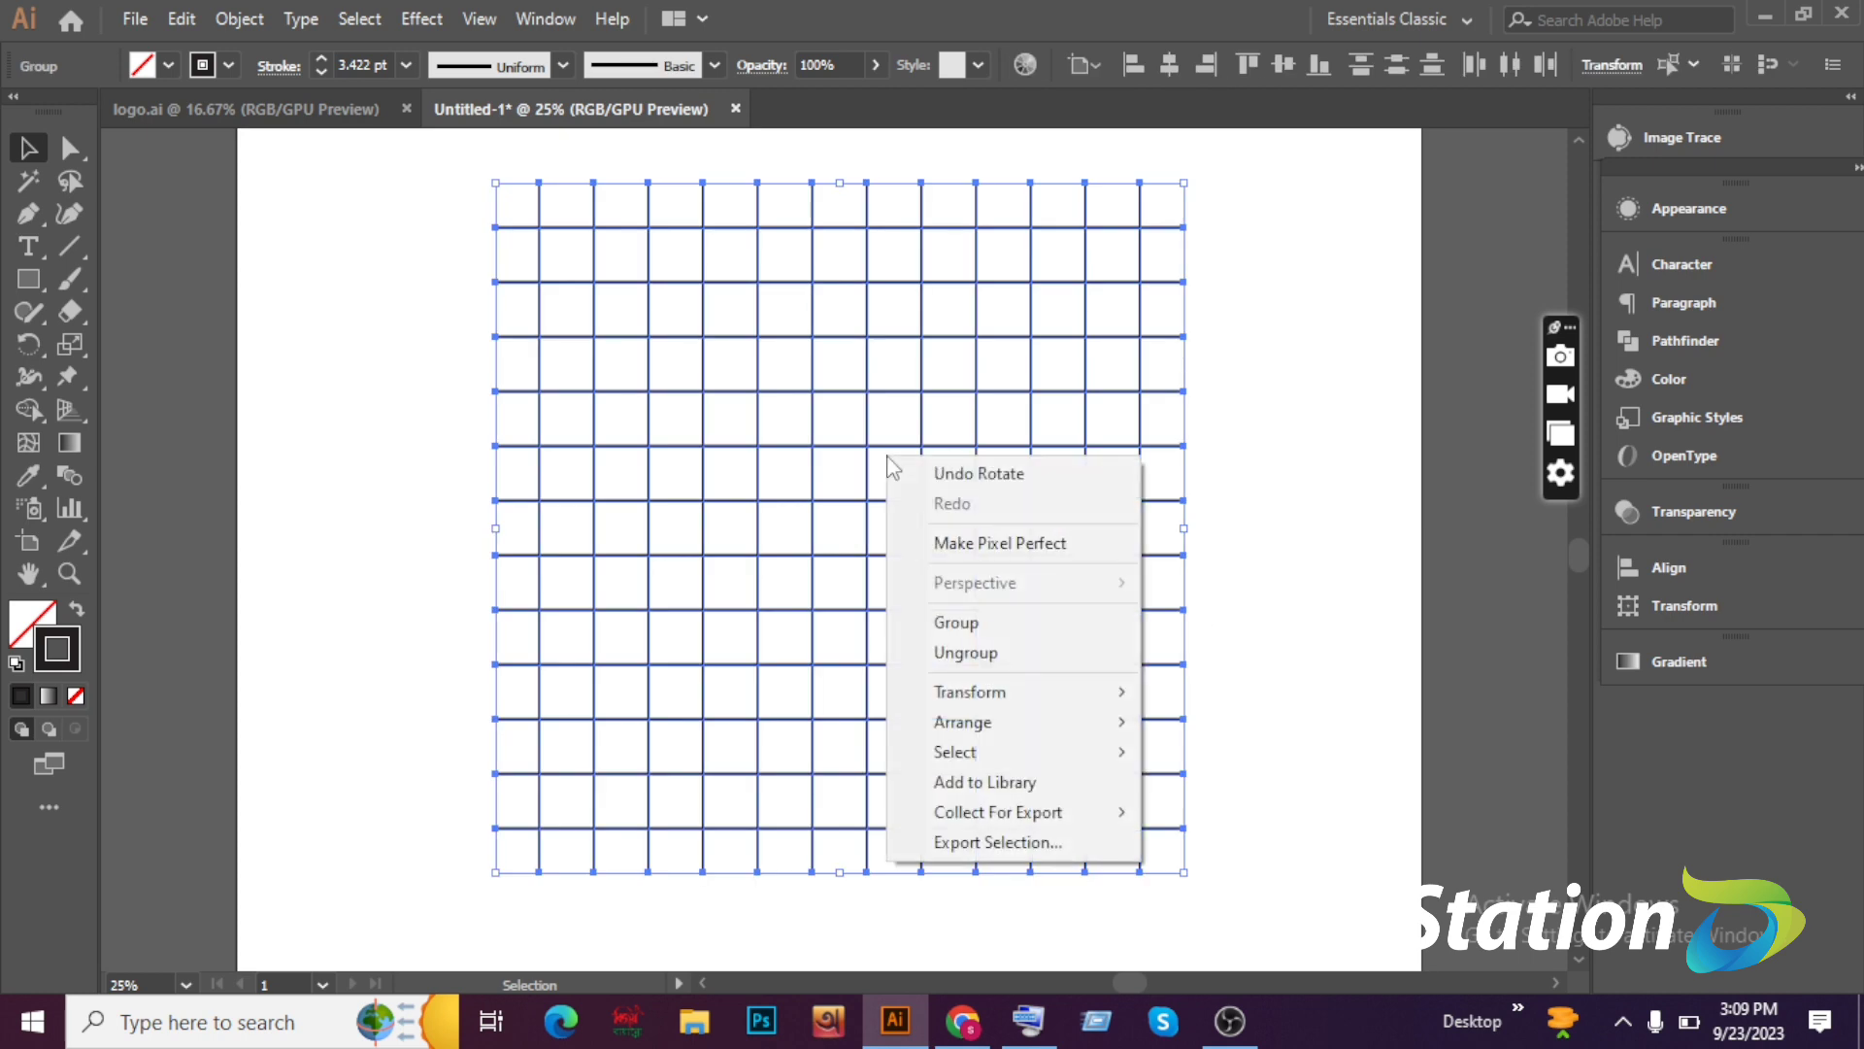
Ungroup the line grid and draw a circle one grid cell wide in the centre cell.
left_click(970, 650)
left_click(1280, 661)
left_click_drag(29, 279, 97, 341)
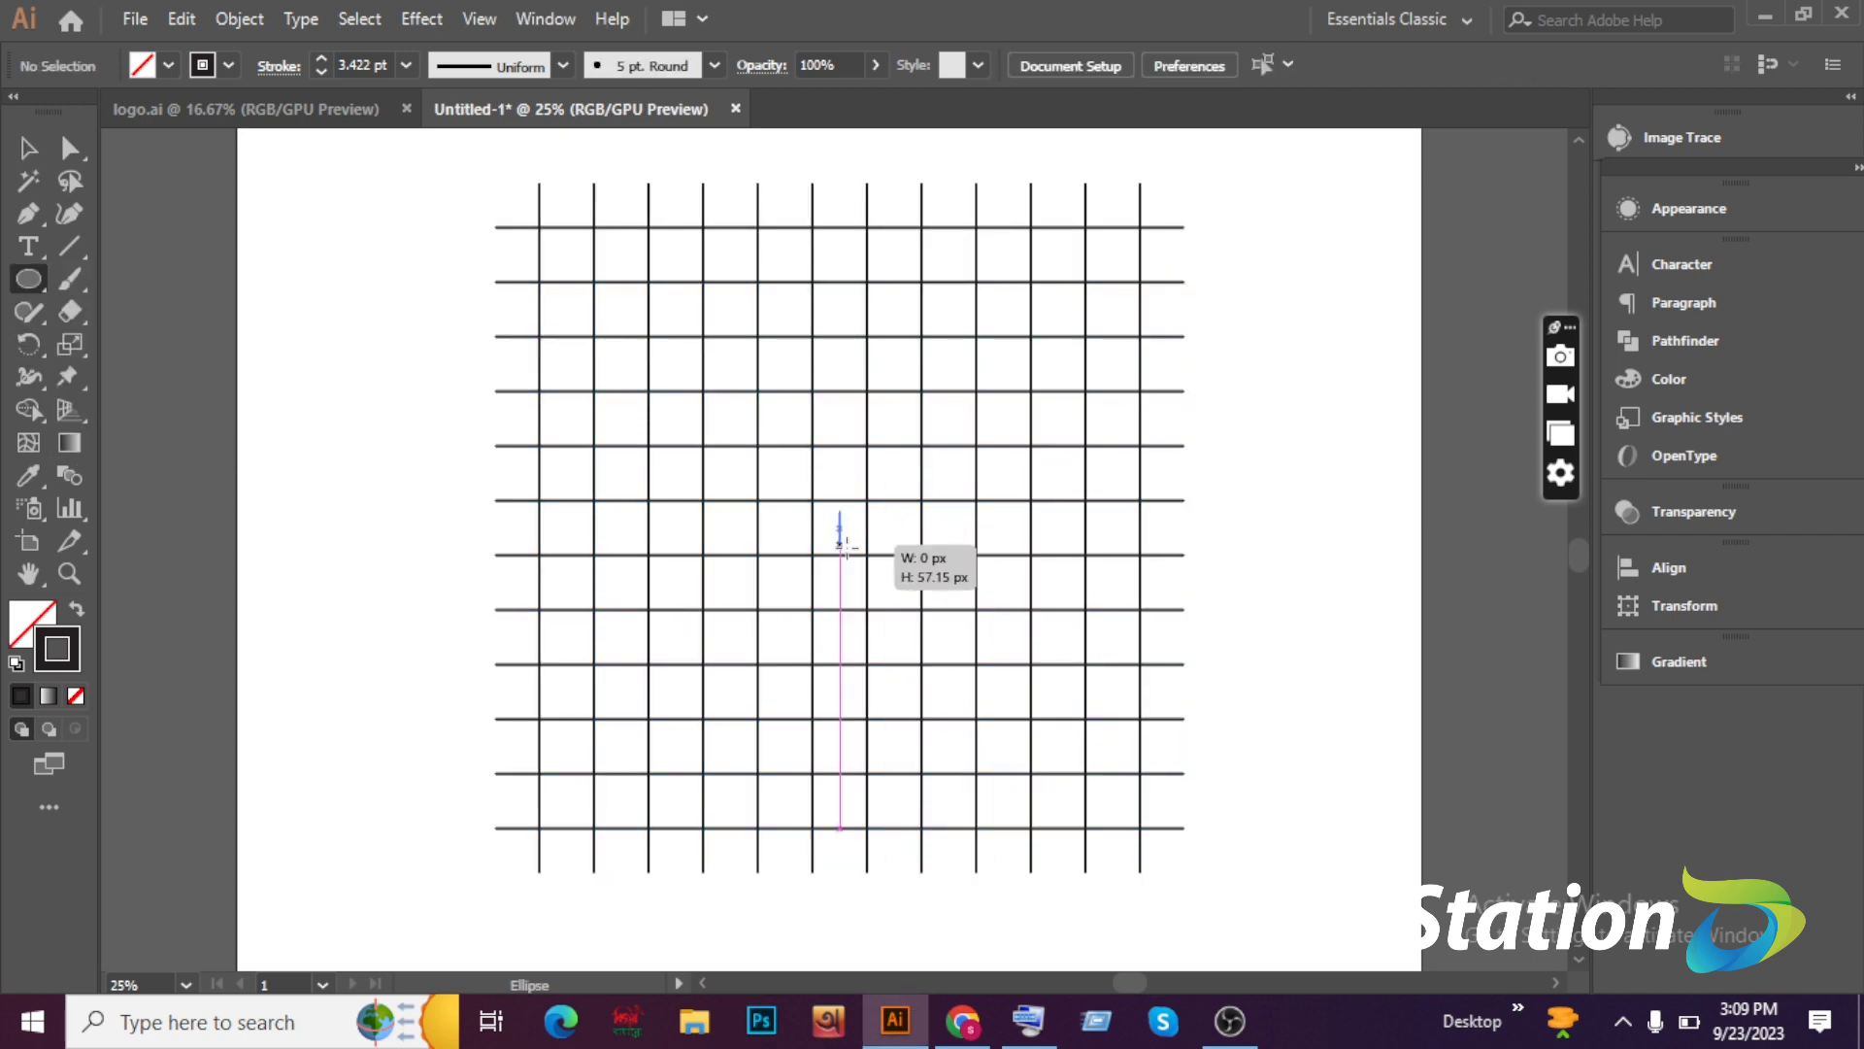
left_click_drag(840, 528, 867, 554)
left_click(29, 148)
left_click_drag(549, 392, 538, 386)
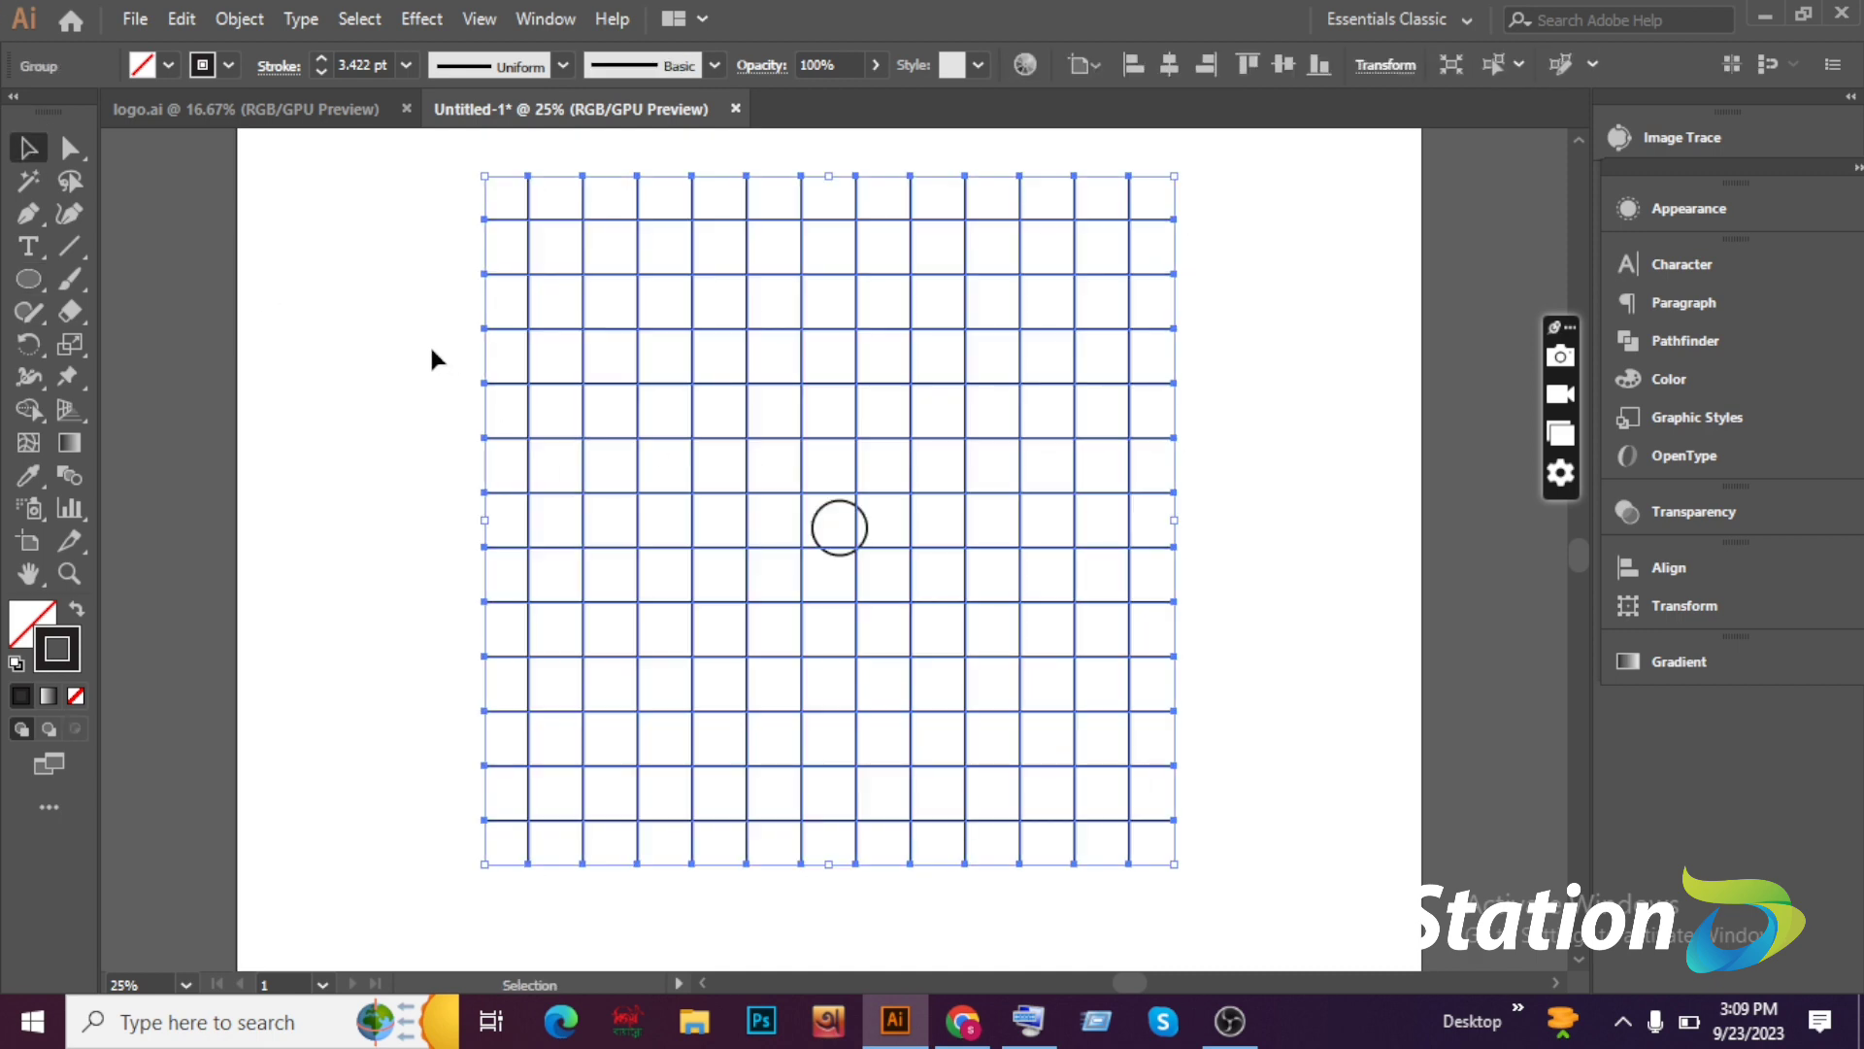
right_click(386, 324)
left_click(428, 342)
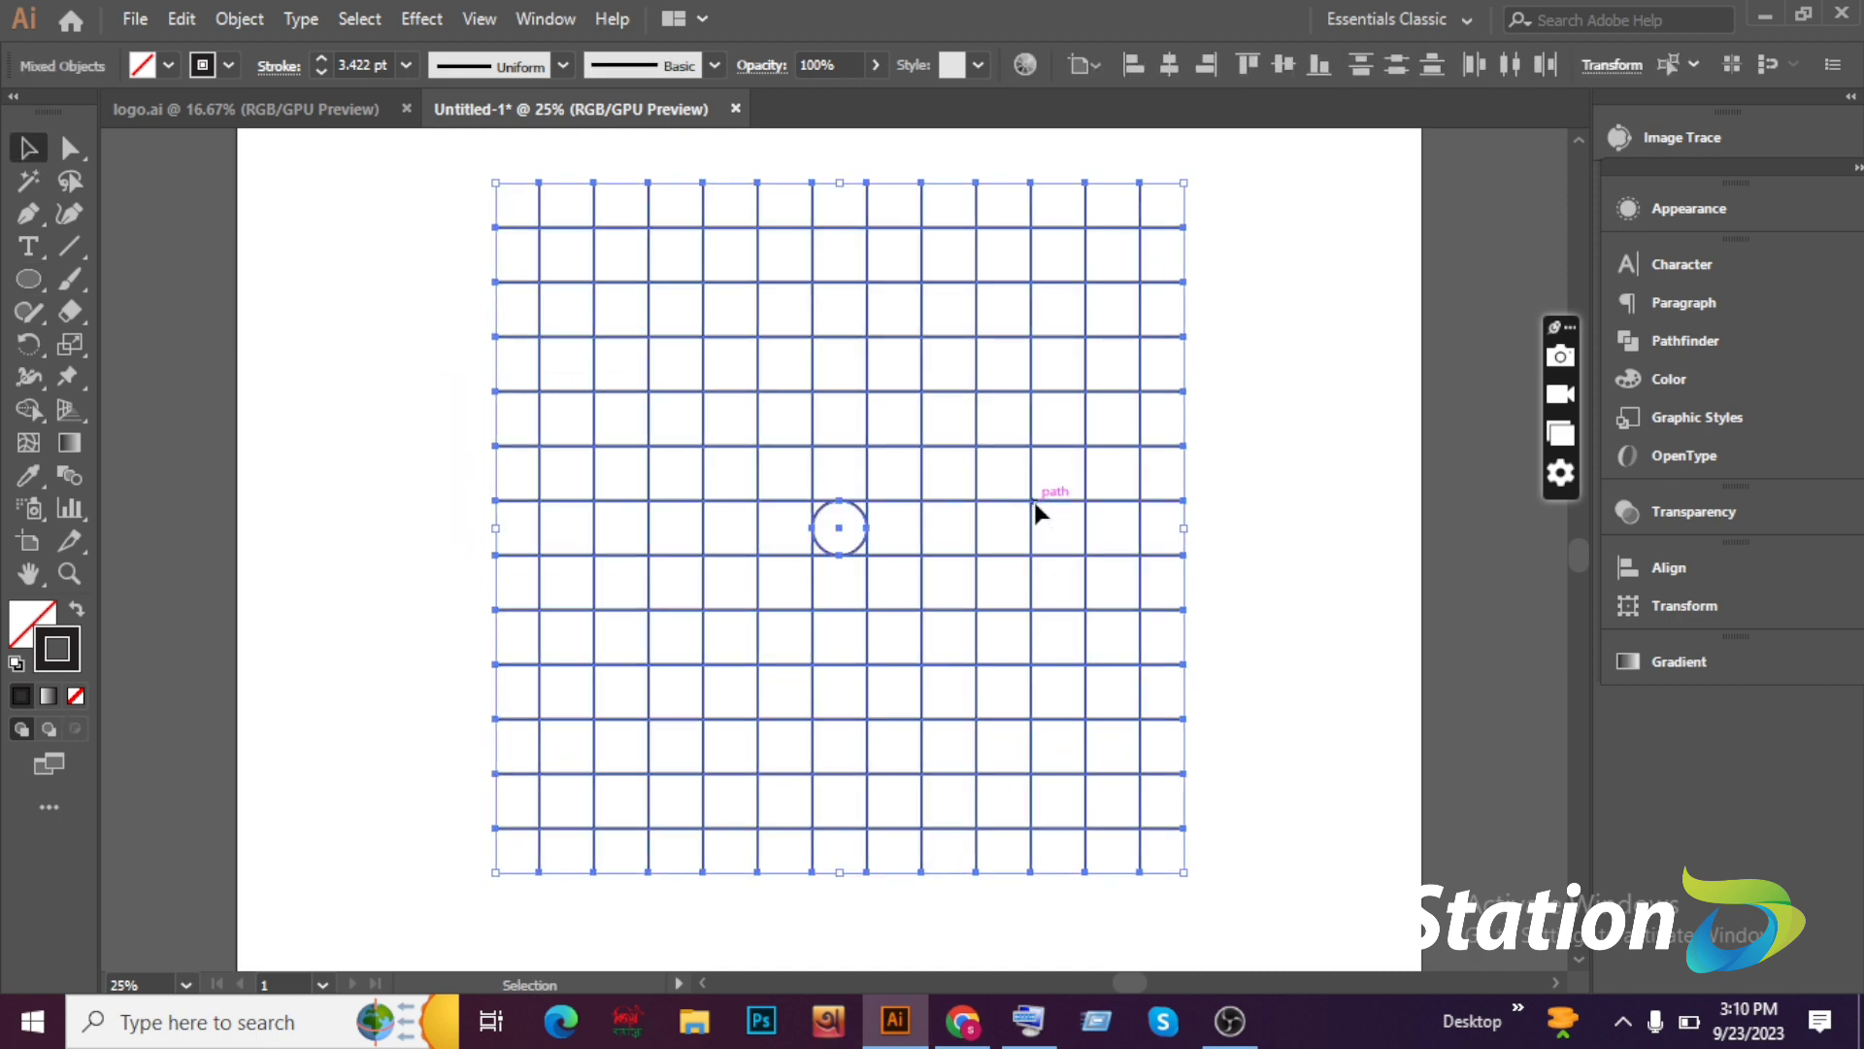
Align the circle and the grid to a common centre.
key("ctrl+a")
left_click(762, 547)
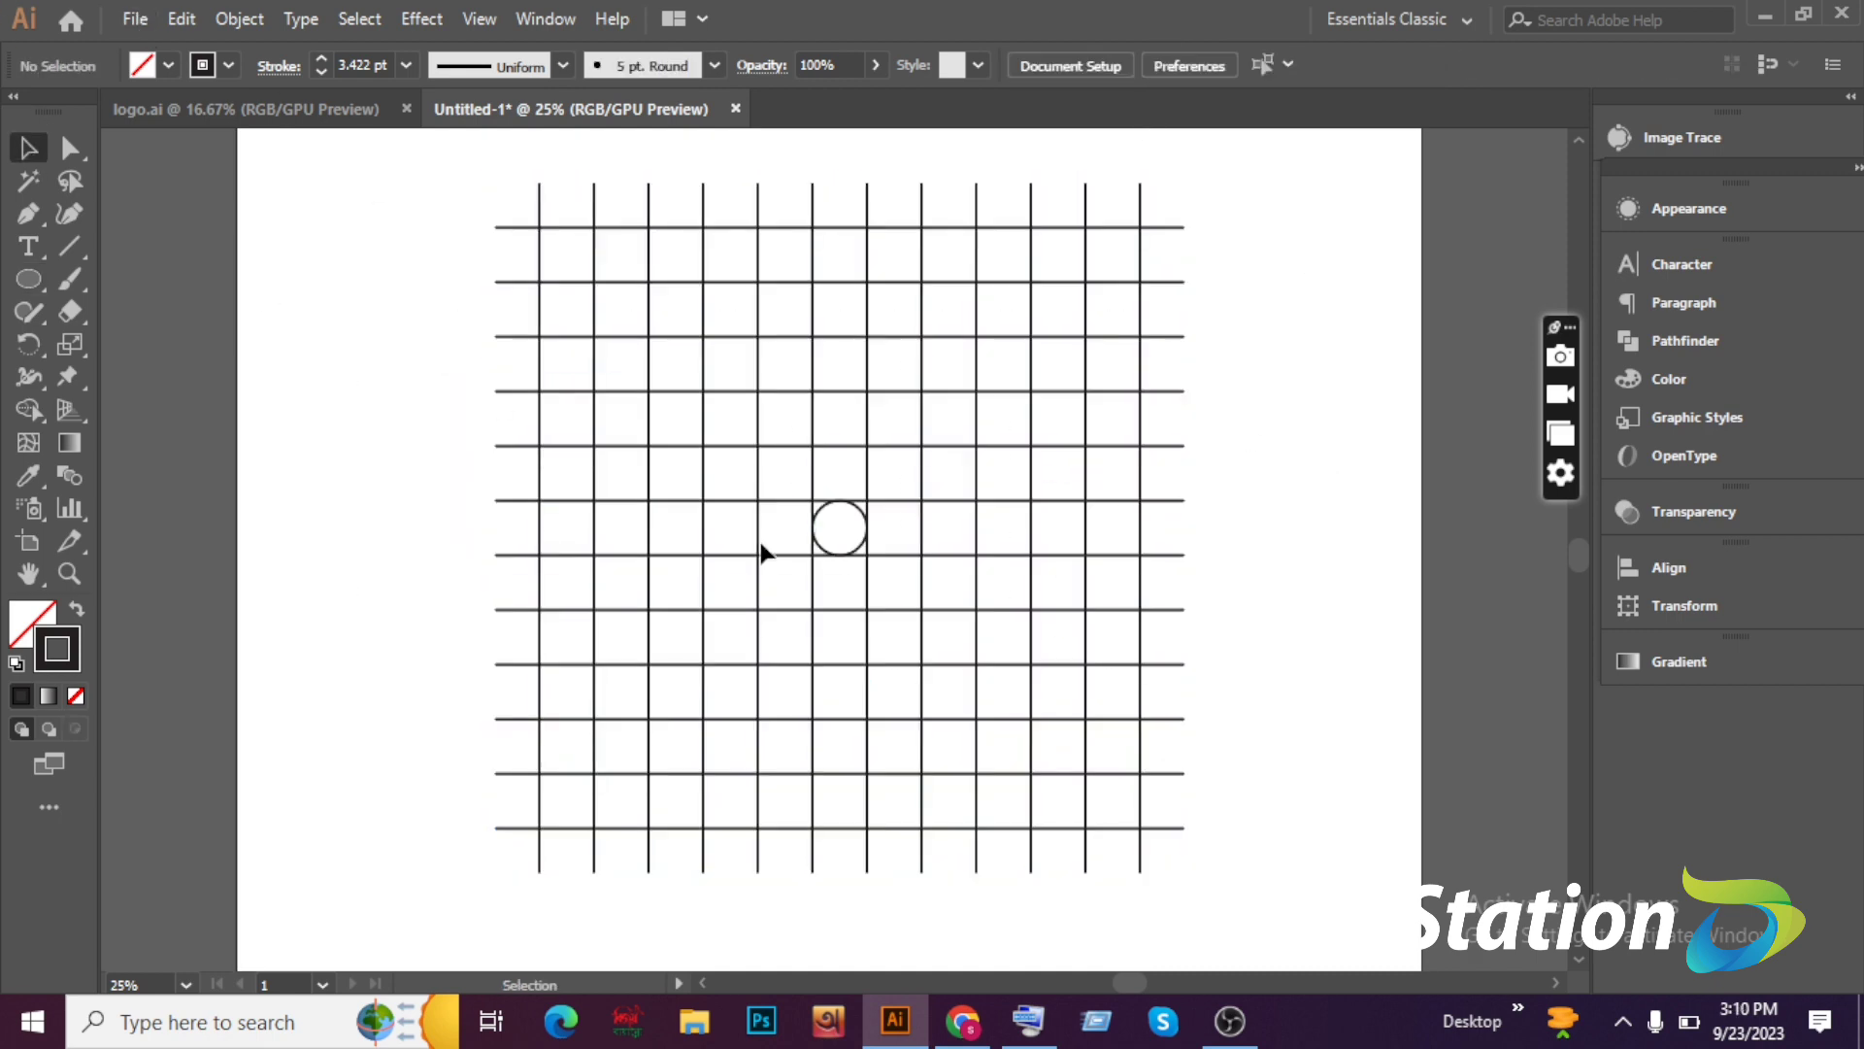
Copy the small circle, paste it in front, and enlarge the copy from its centre to three grid cells wide.
left_click(817, 552)
left_click(181, 18)
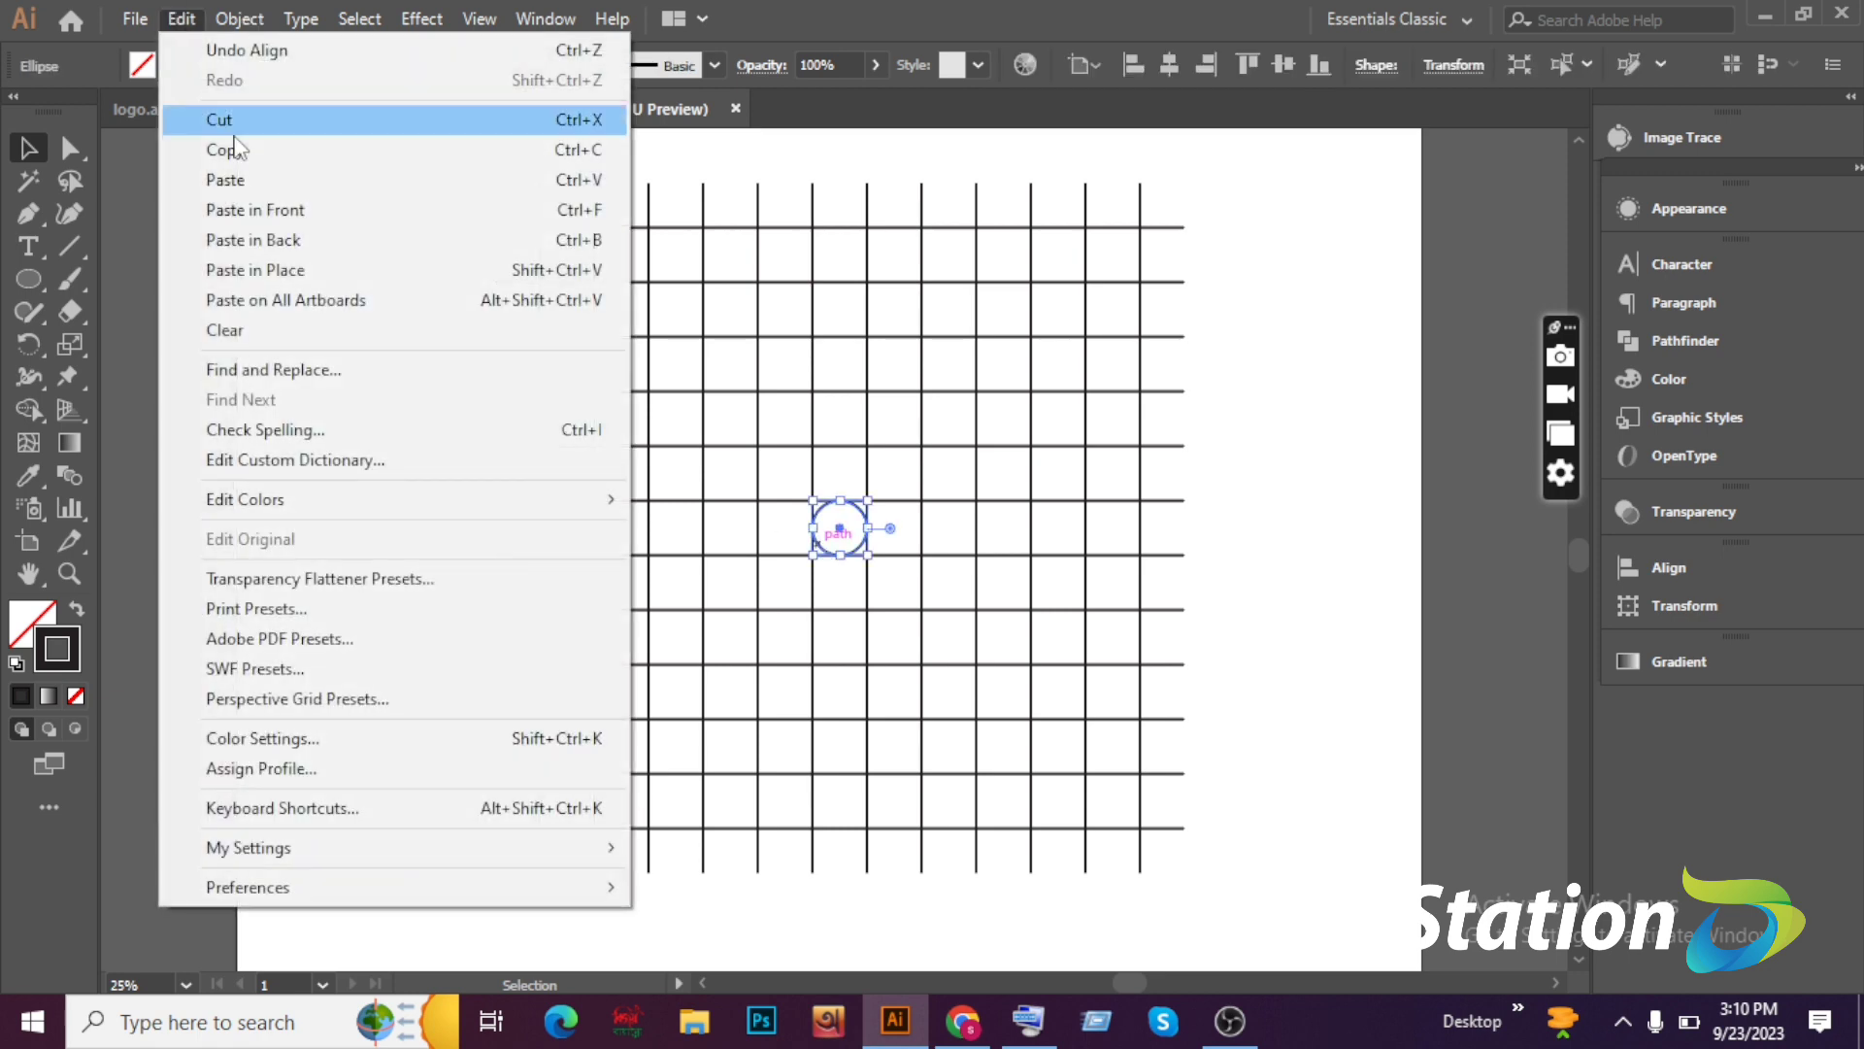
left_click(225, 150)
left_click(181, 18)
left_click(253, 210)
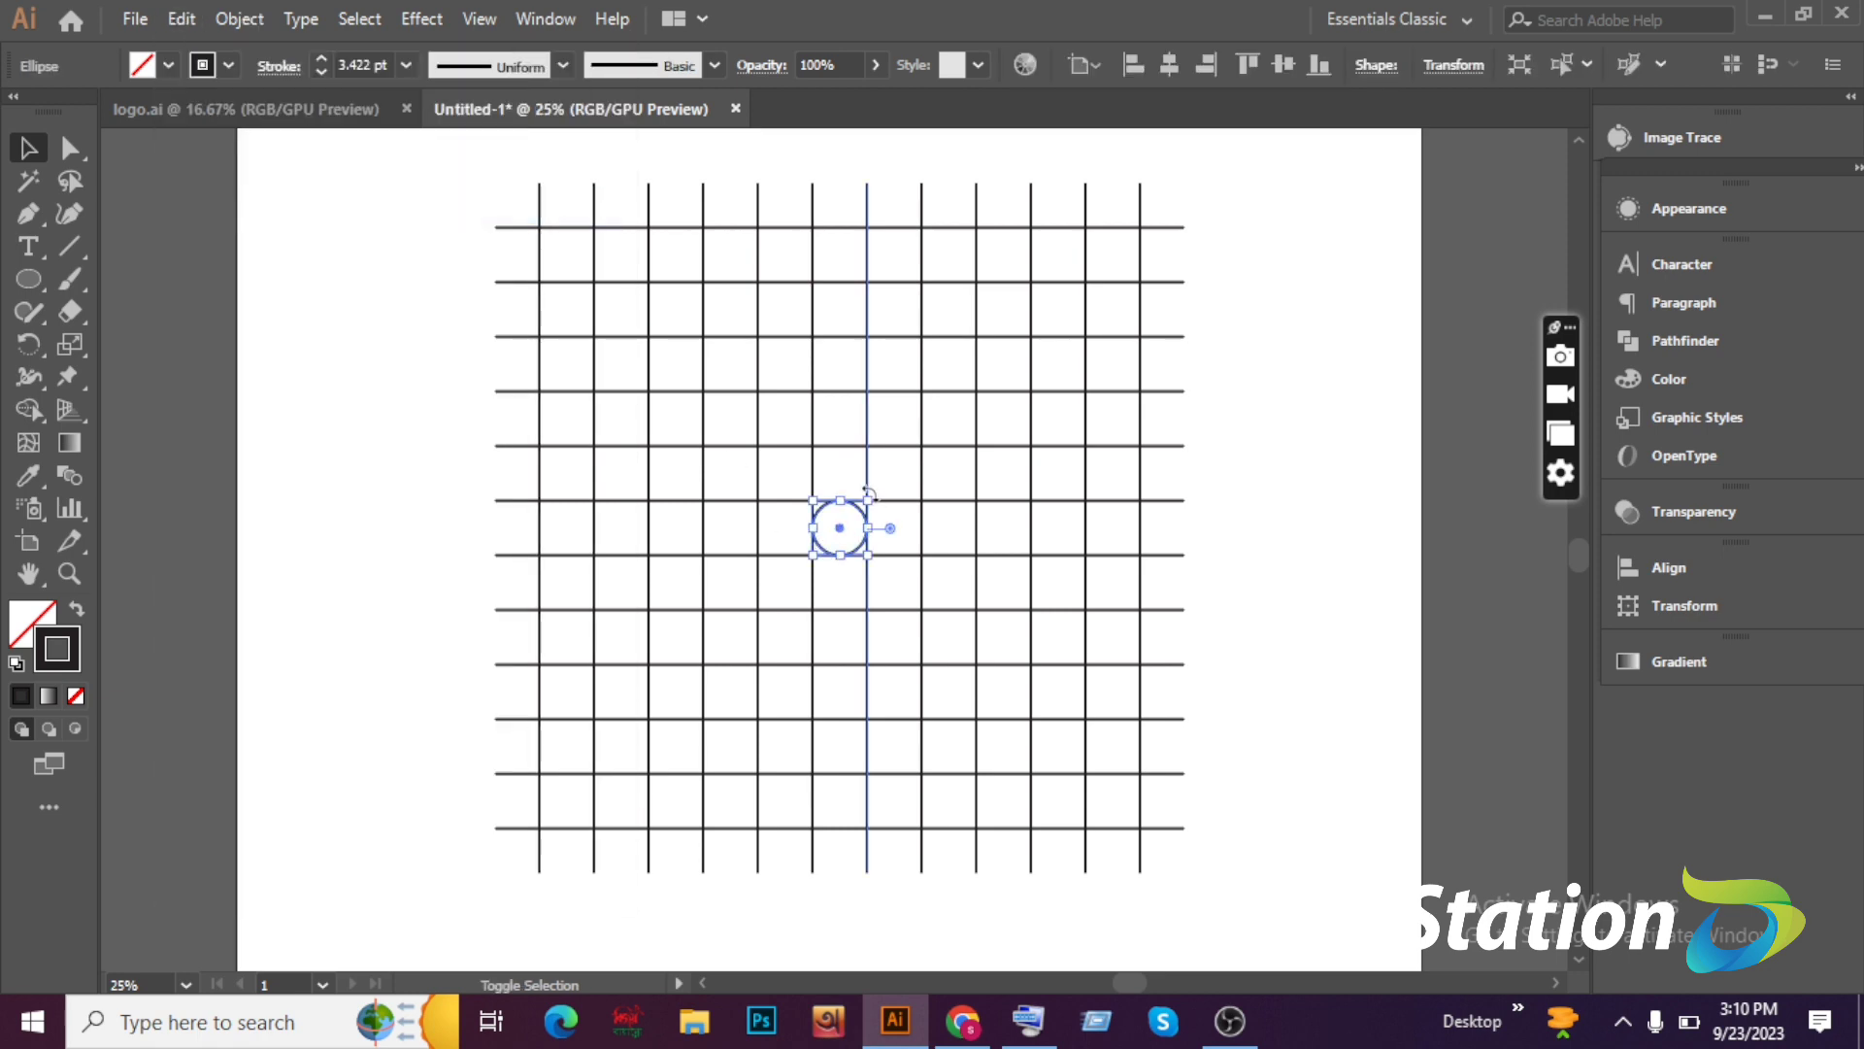
left_click_drag(867, 500, 943, 454)
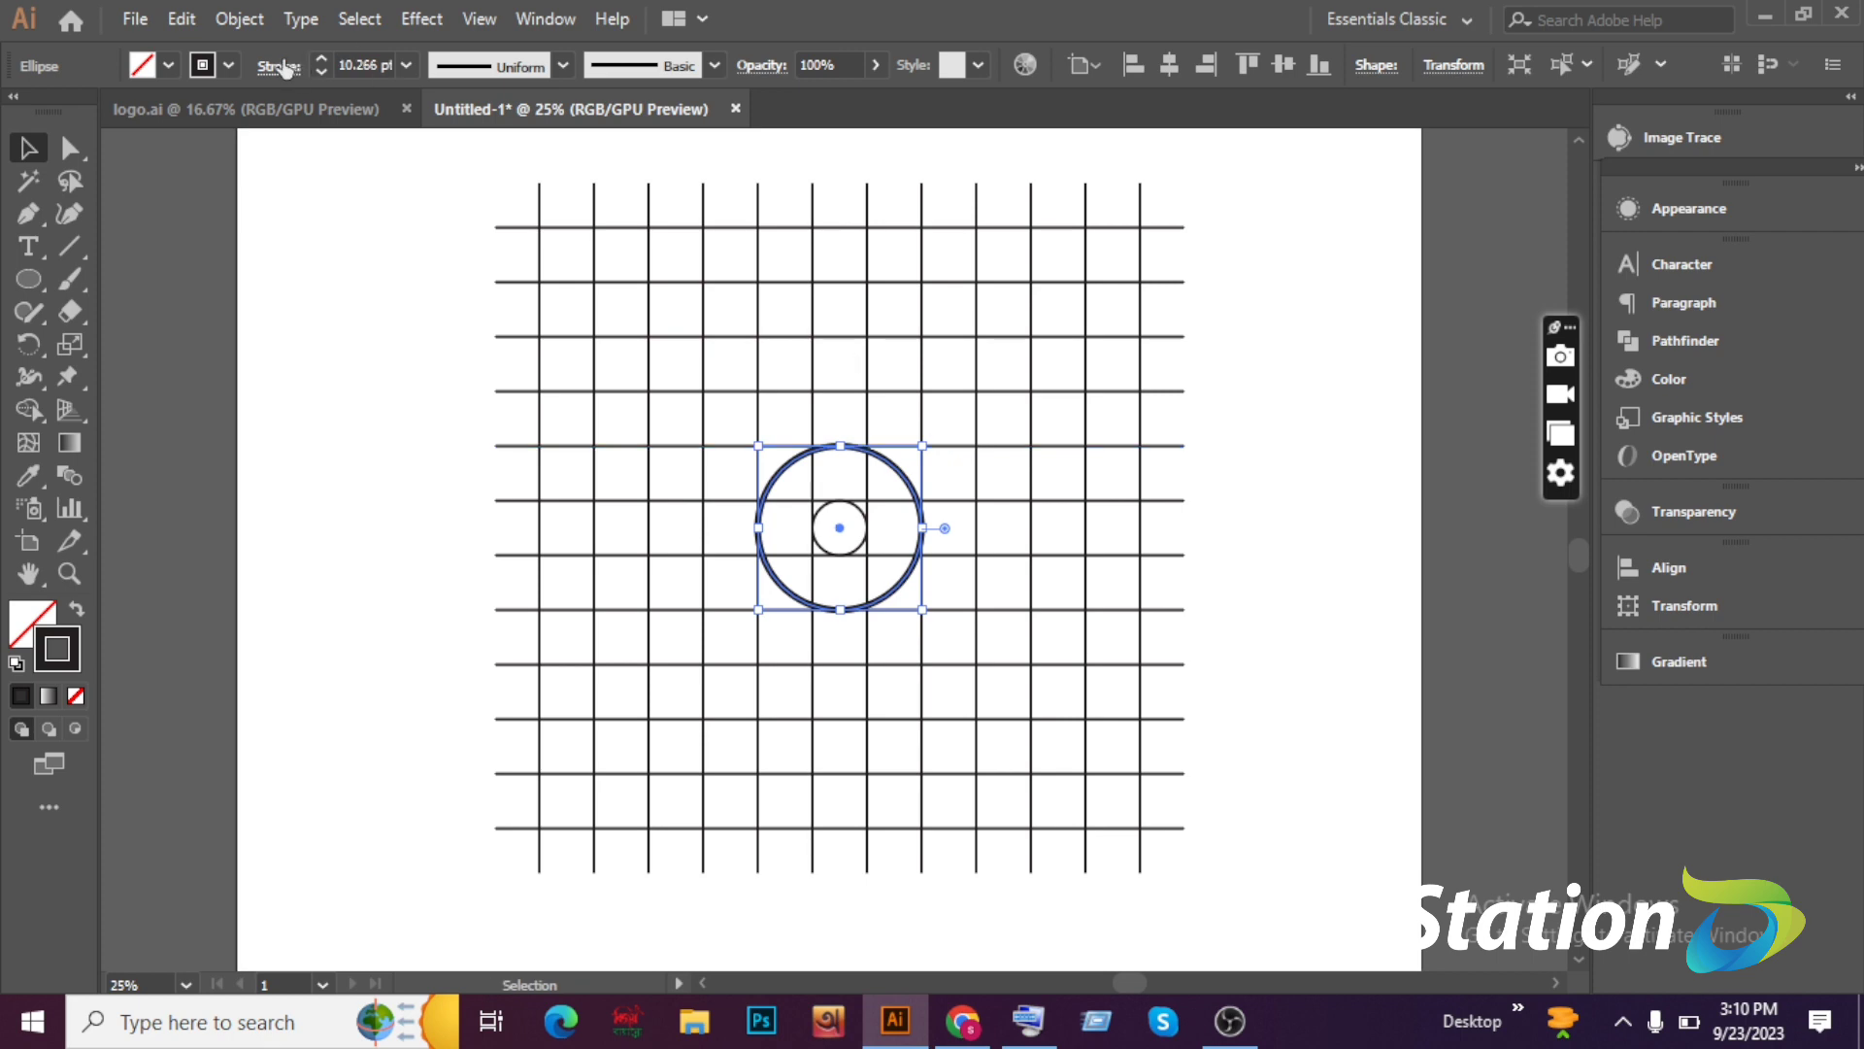
Duplicate the three-cell circle in front and scale the copy from its centre to five grid cells wide.
left_click(181, 18)
left_click(239, 156)
left_click(181, 19)
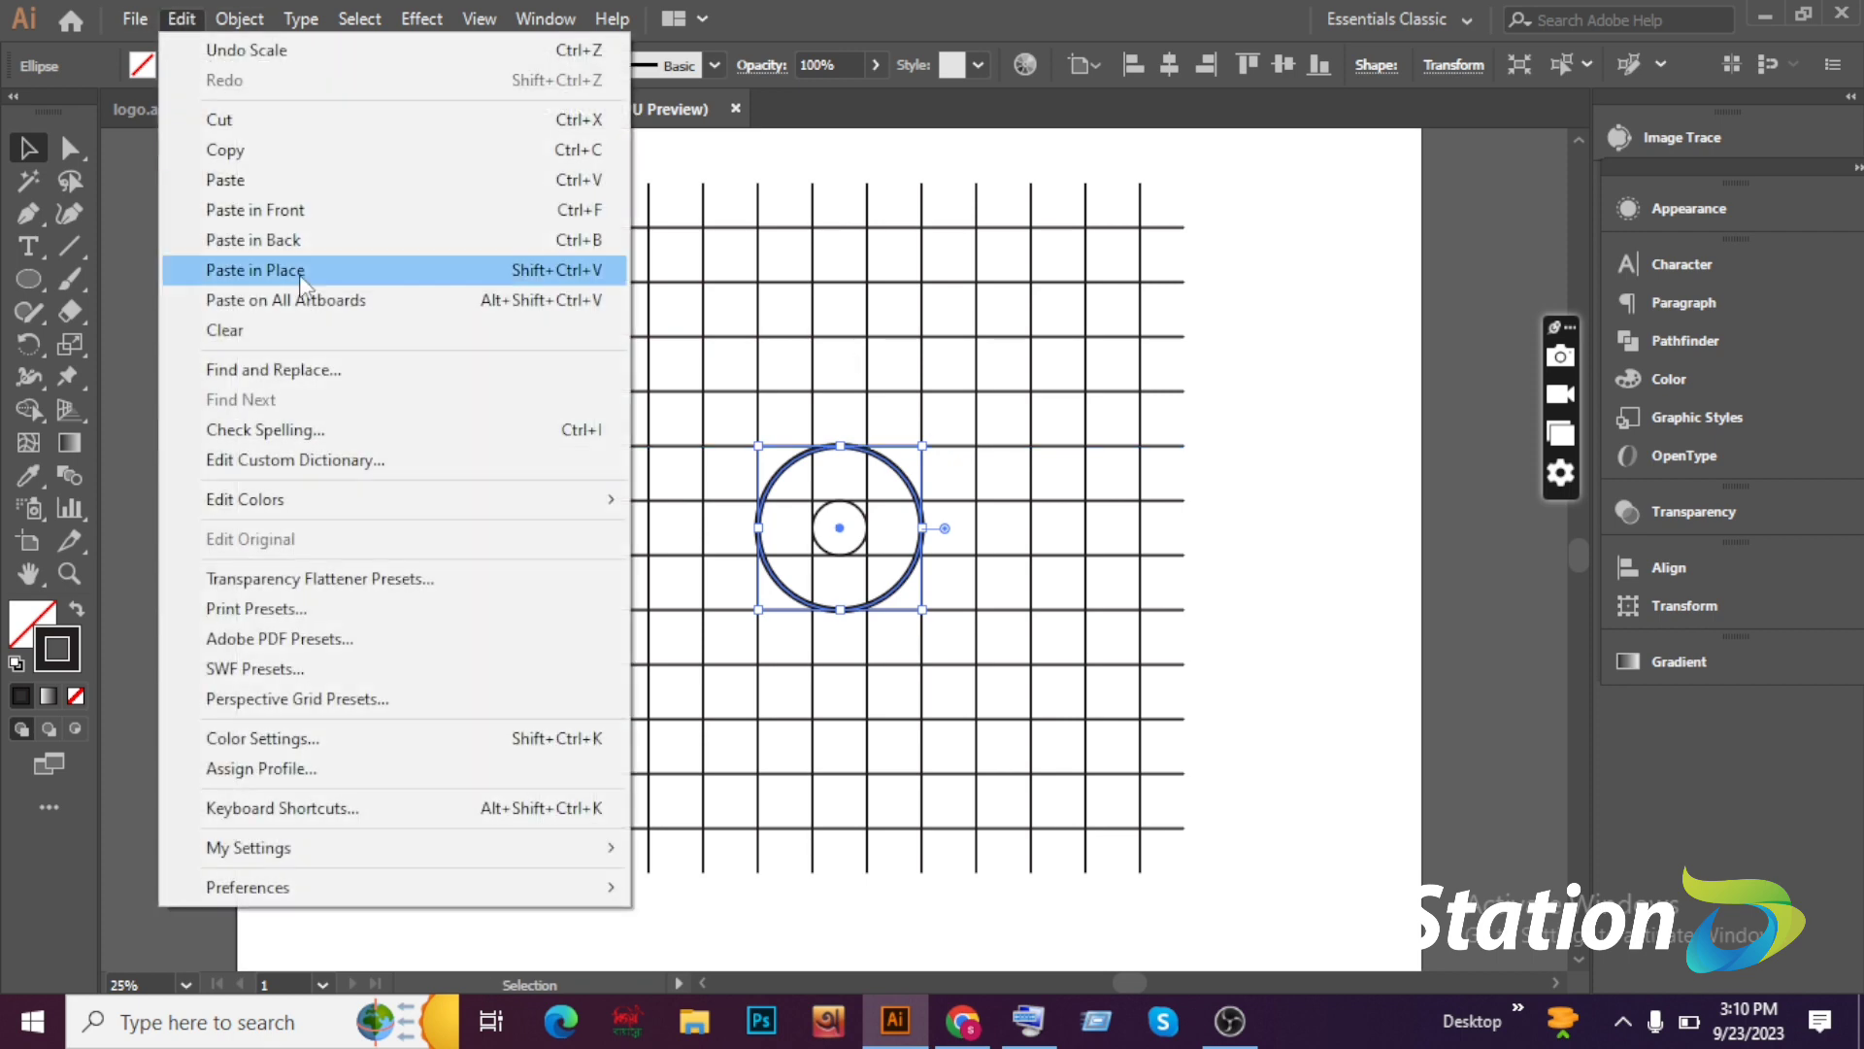
left_click(254, 210)
left_click_drag(918, 442, 987, 392)
Duplicate the five-cell circle in front and scale the copy from its centre to seven grid cells wide.
left_click(182, 18)
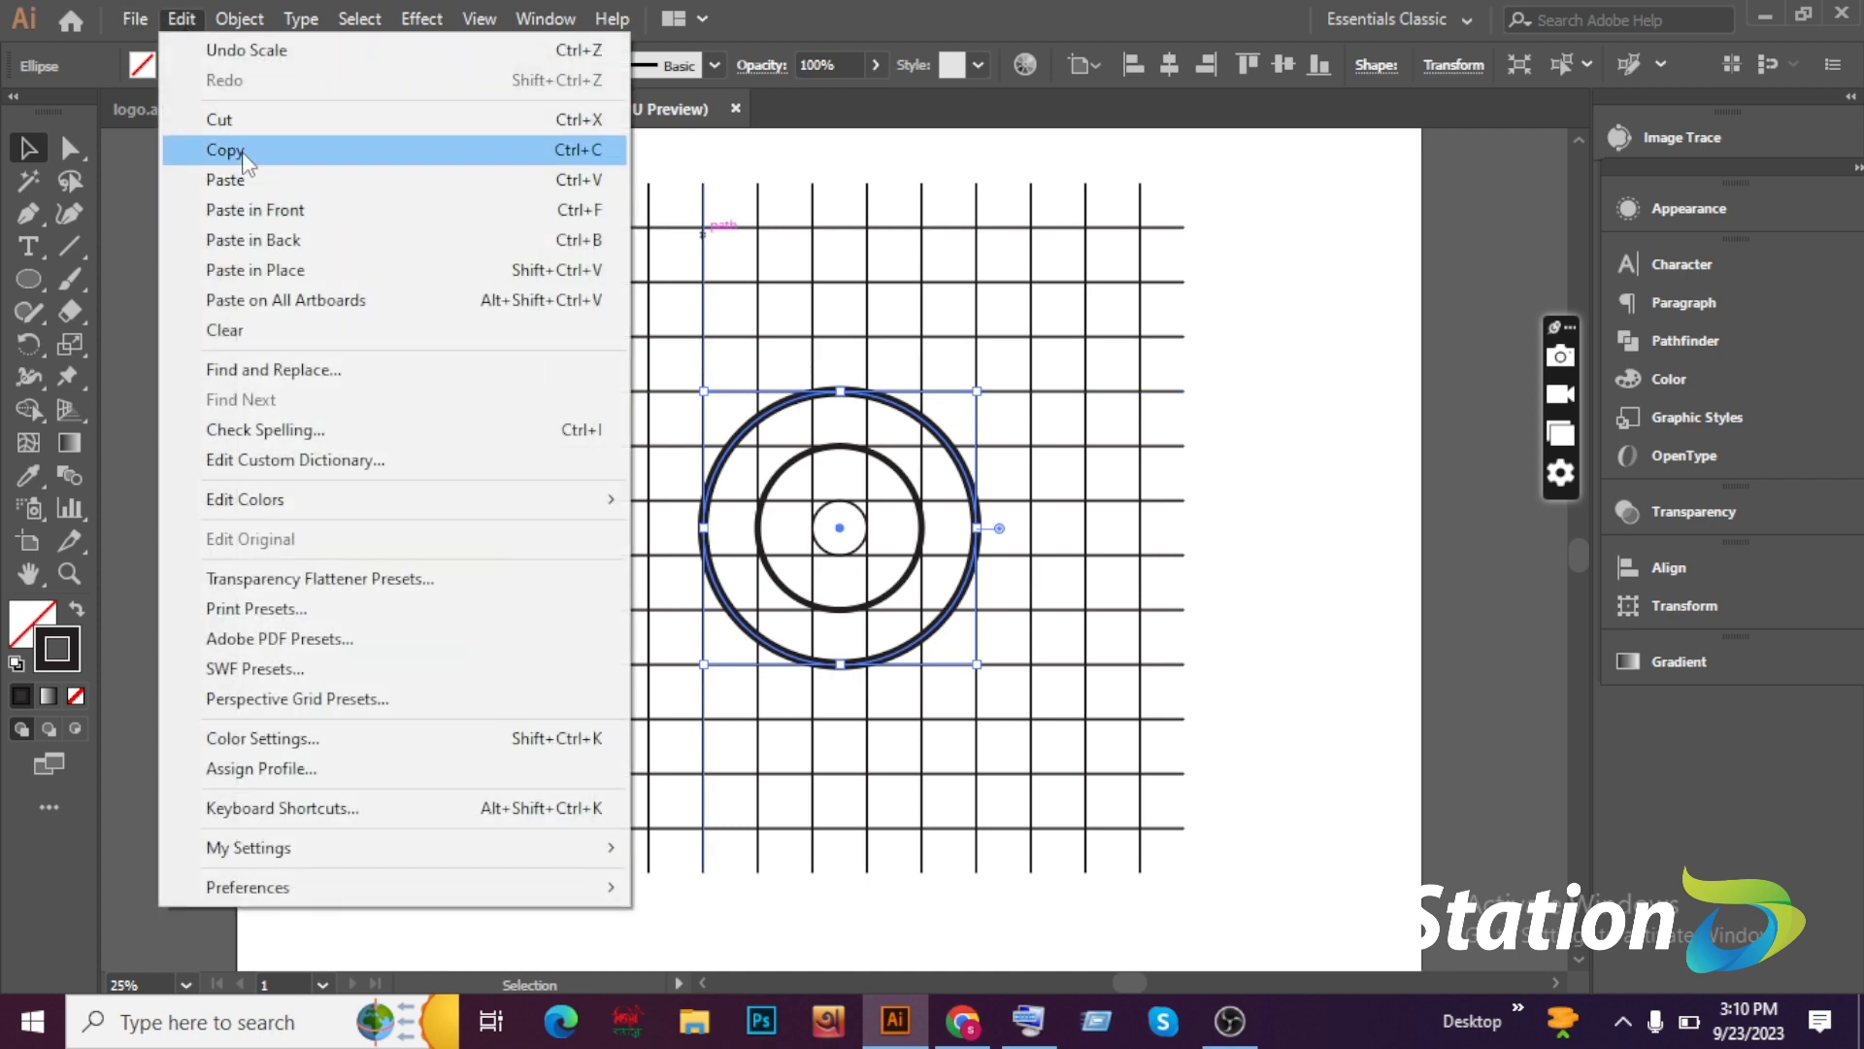
left_click(242, 152)
left_click(181, 19)
left_click(291, 207)
left_click_drag(981, 391, 1032, 337)
Paste another copy of the five-cell circle in front and scale it from its centre to nine grid cells wide.
left_click(182, 19)
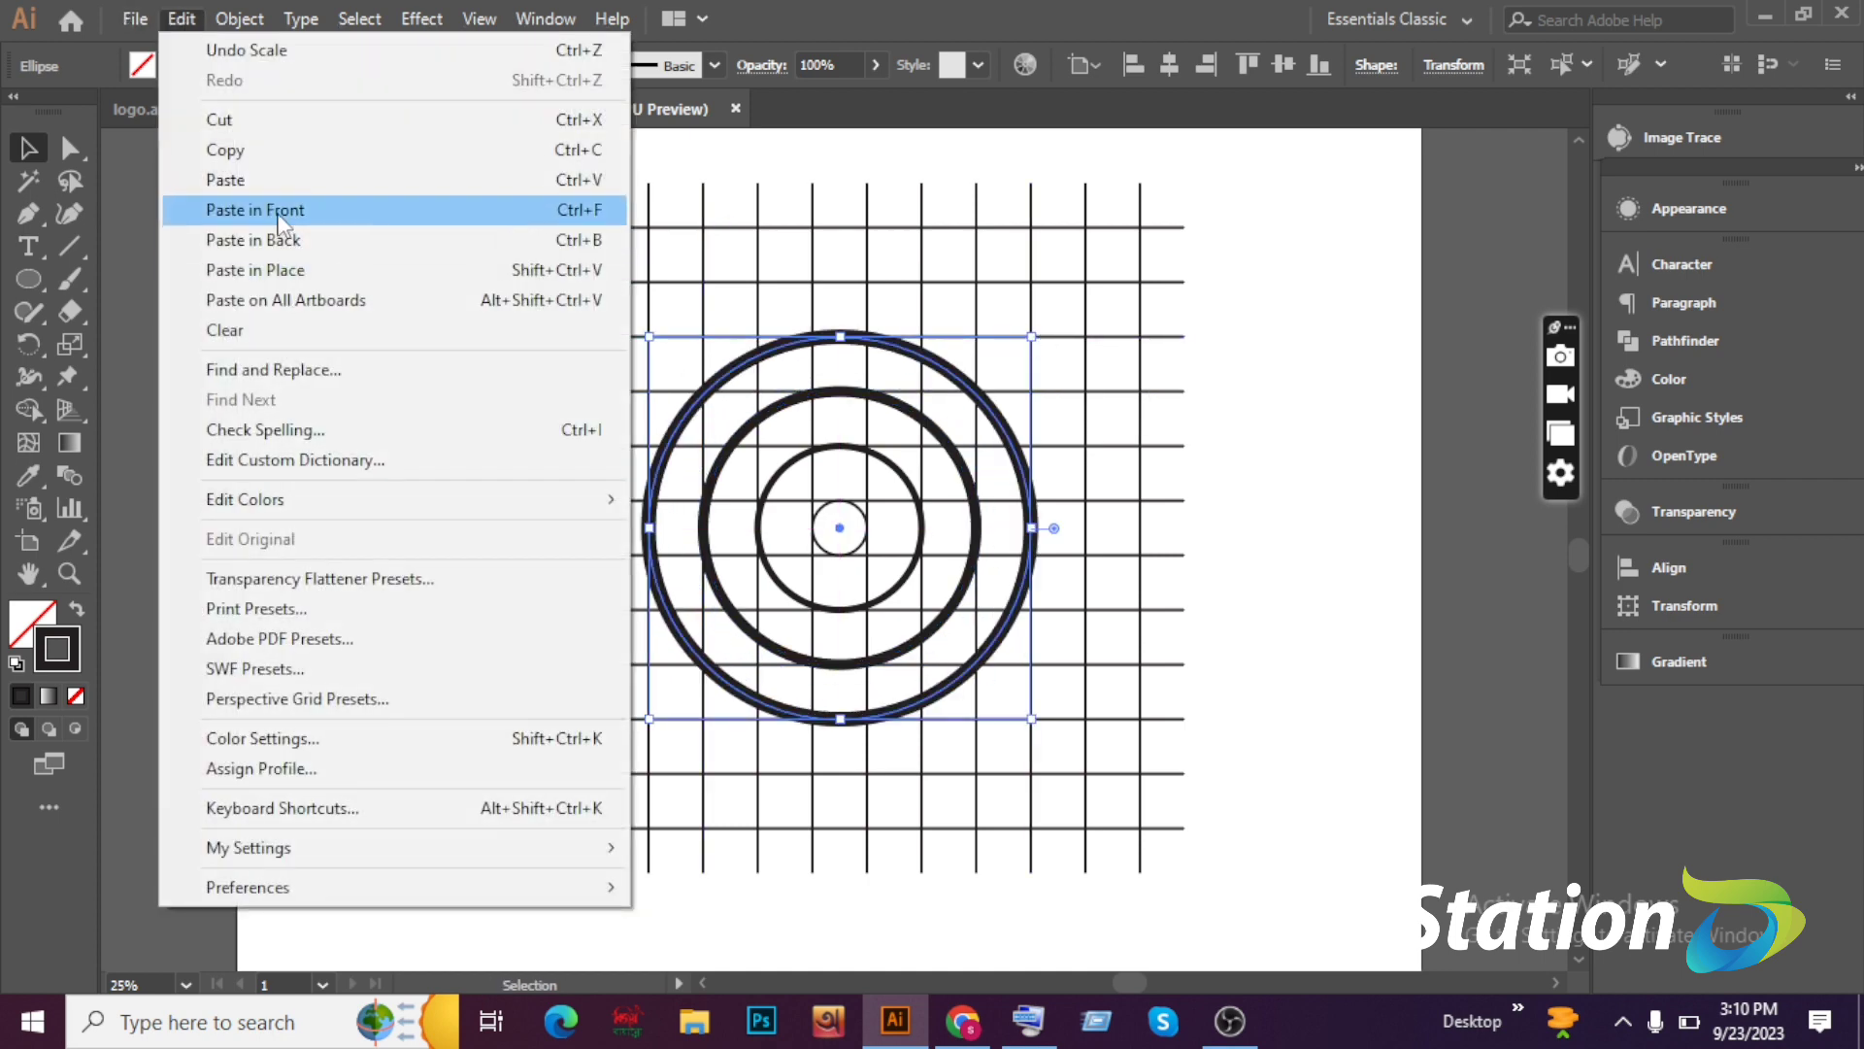
left_click(291, 210)
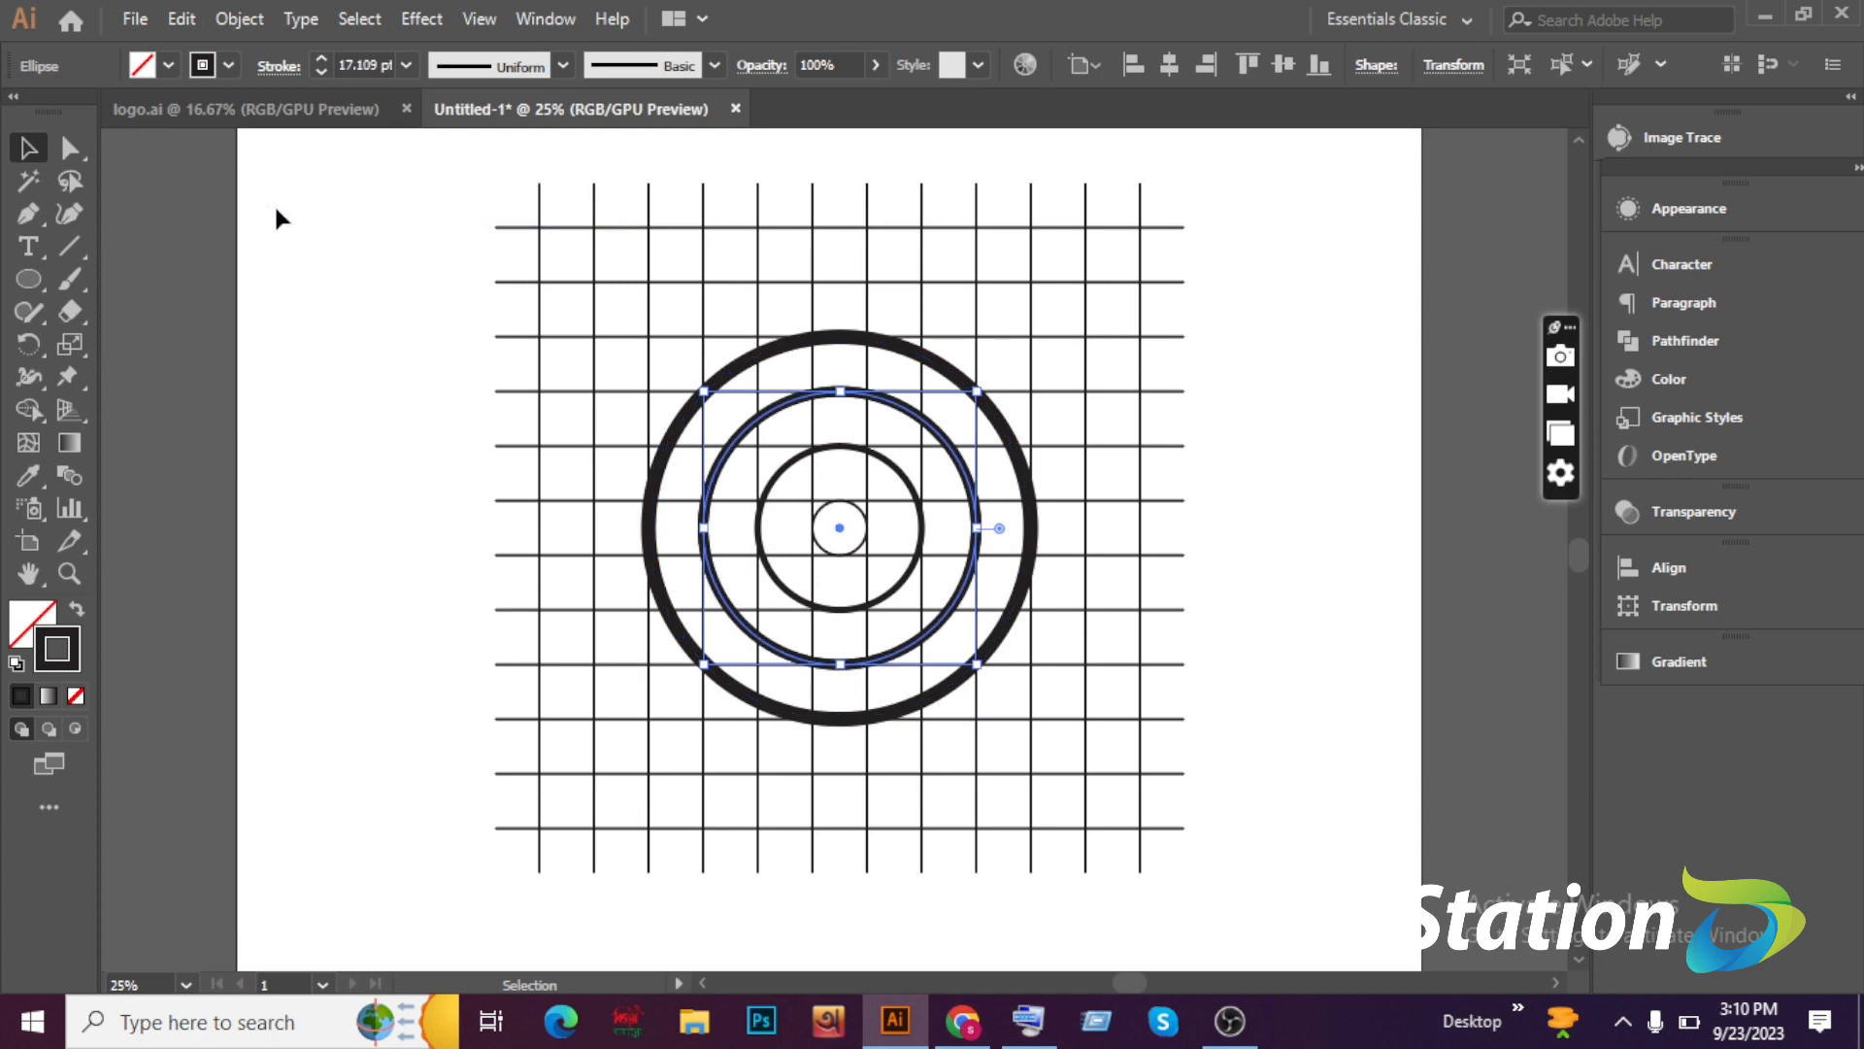
left_click_drag(979, 390, 1123, 282)
Duplicate the nine-cell circle in front and scale the copy from its centre to eleven grid cells wide.
left_click(182, 19)
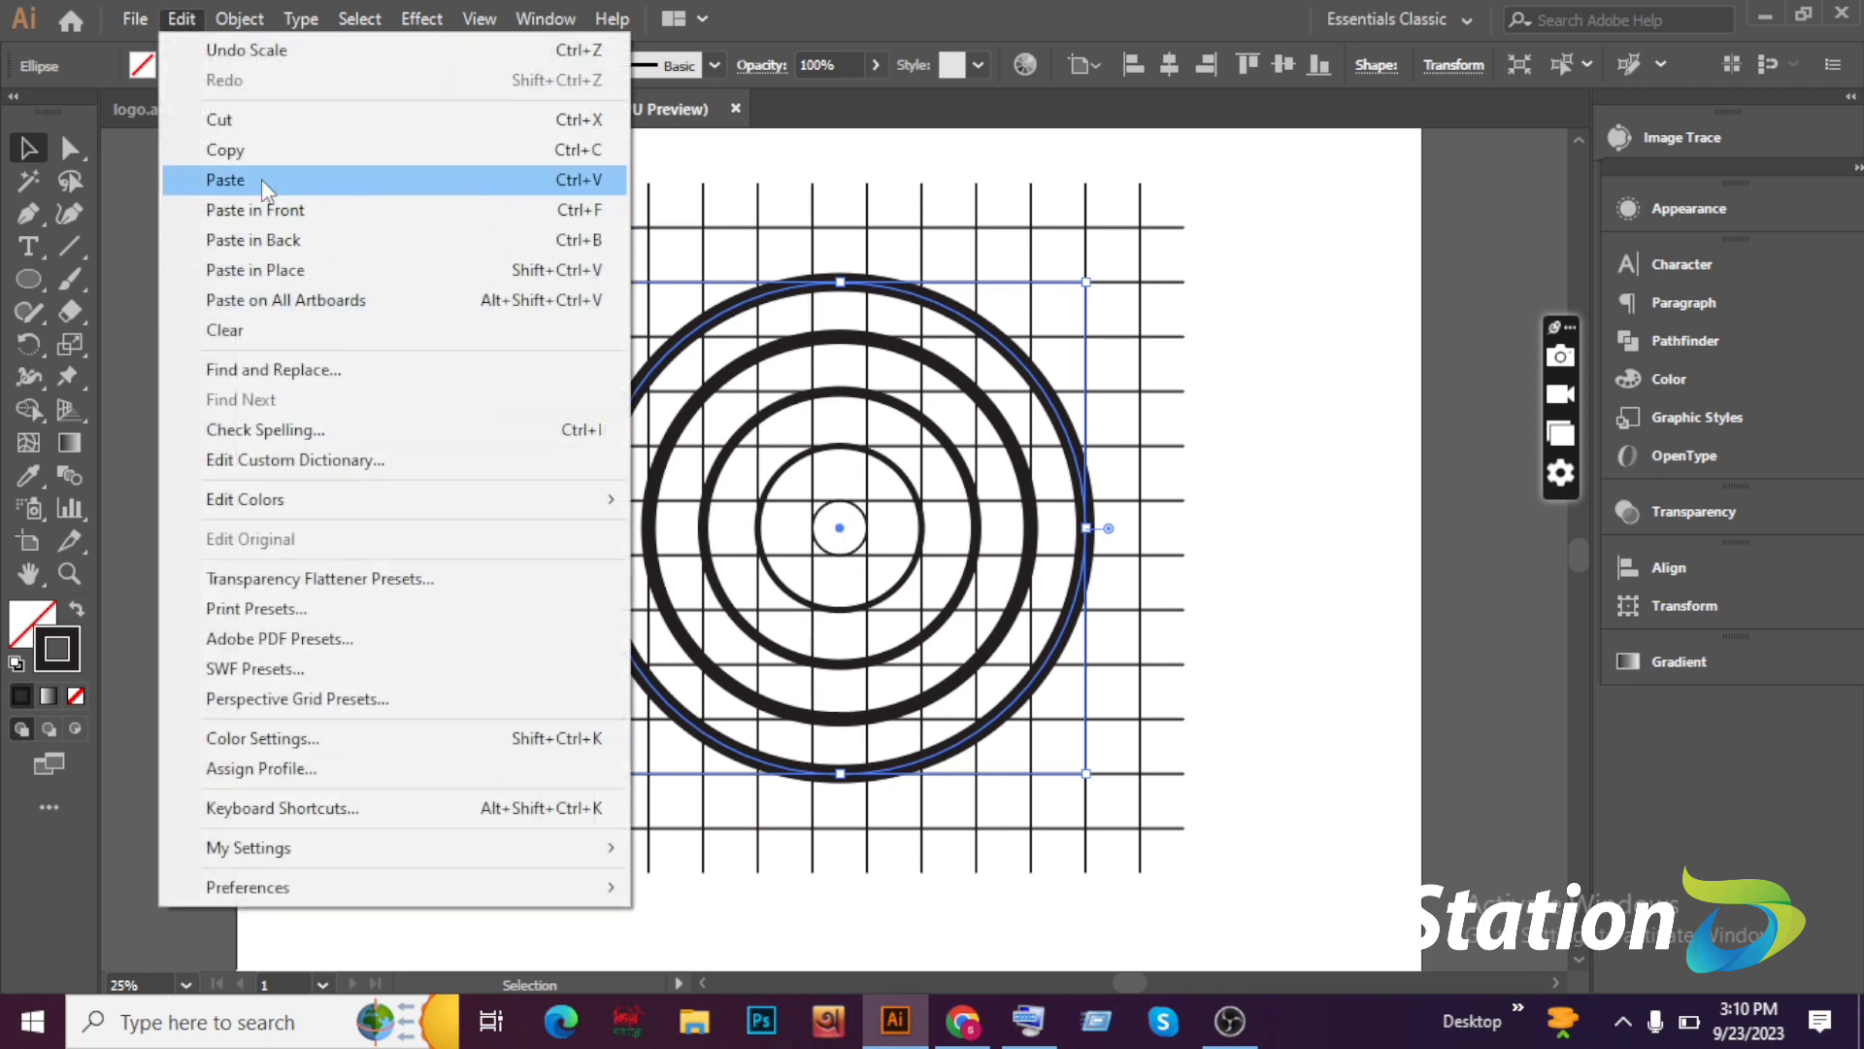
left_click(291, 210)
left_click(183, 20)
left_click(292, 210)
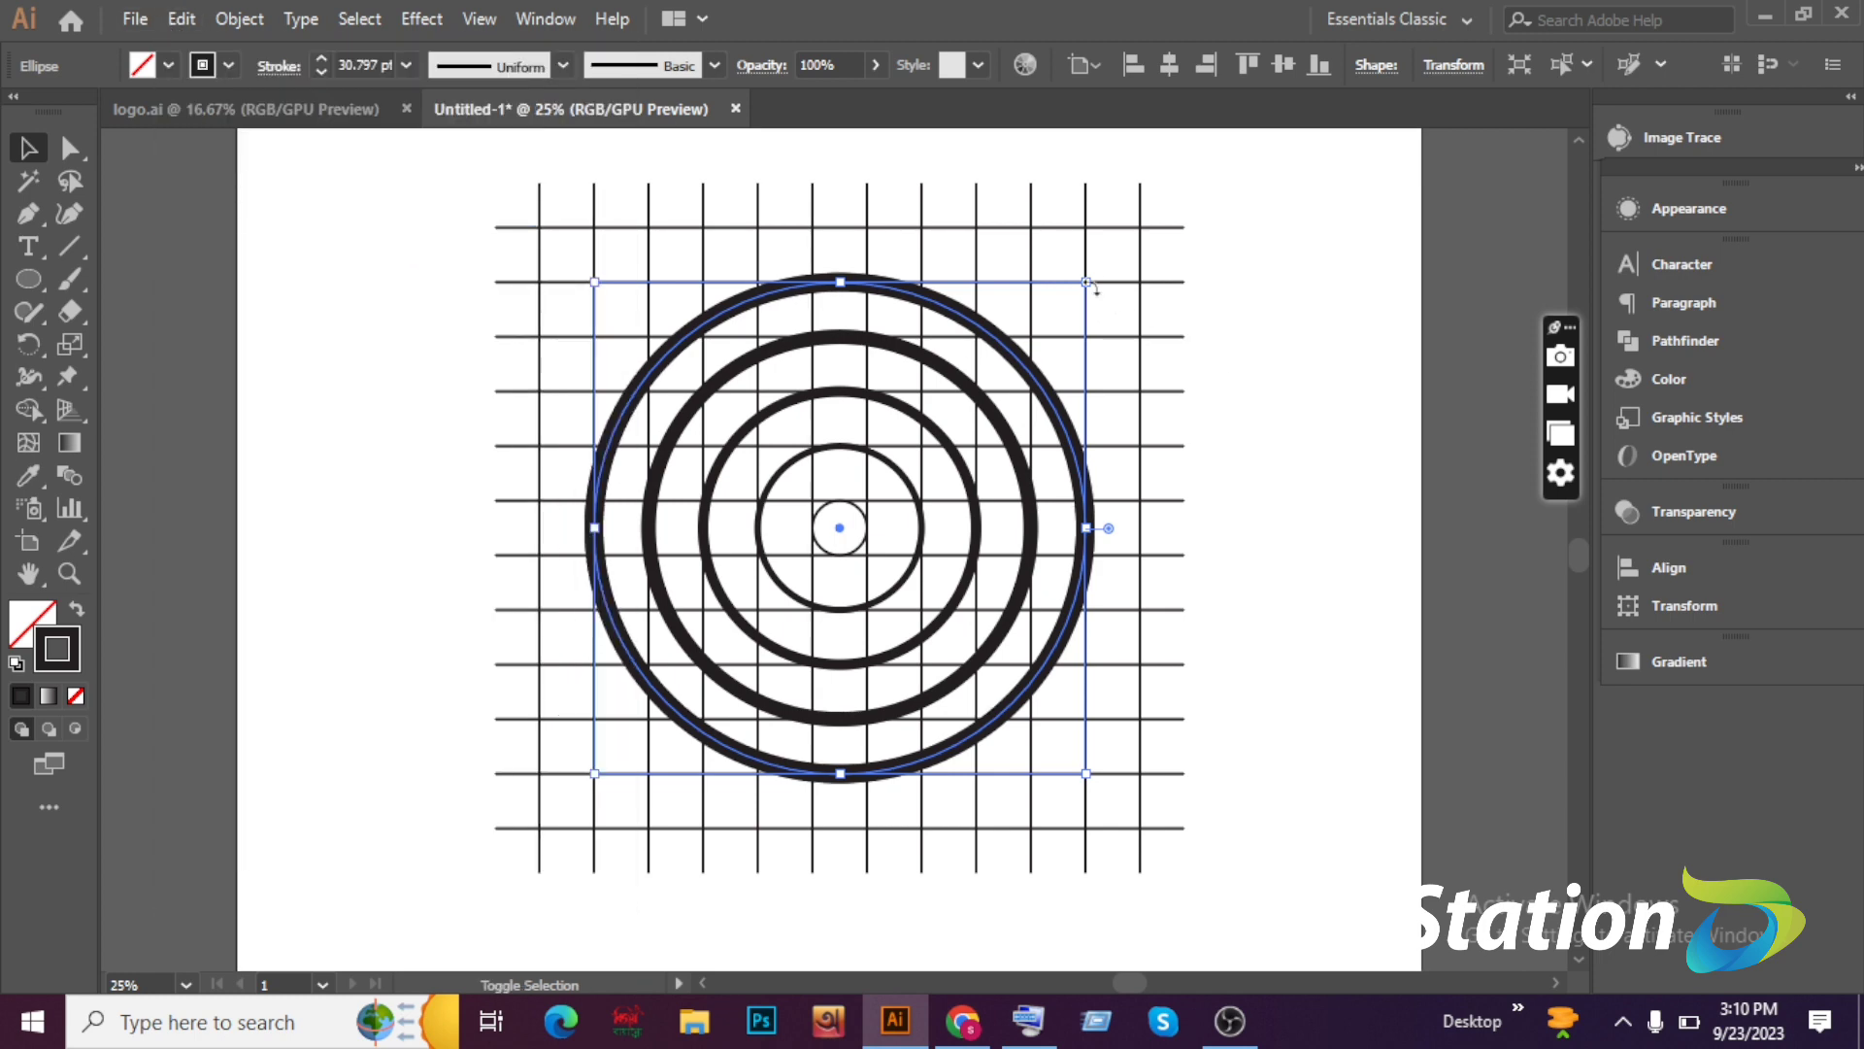
left_click_drag(1085, 281, 1152, 218)
Set the stroke weight of all grid lines and circles to 4 pt.
key("ctrl+a")
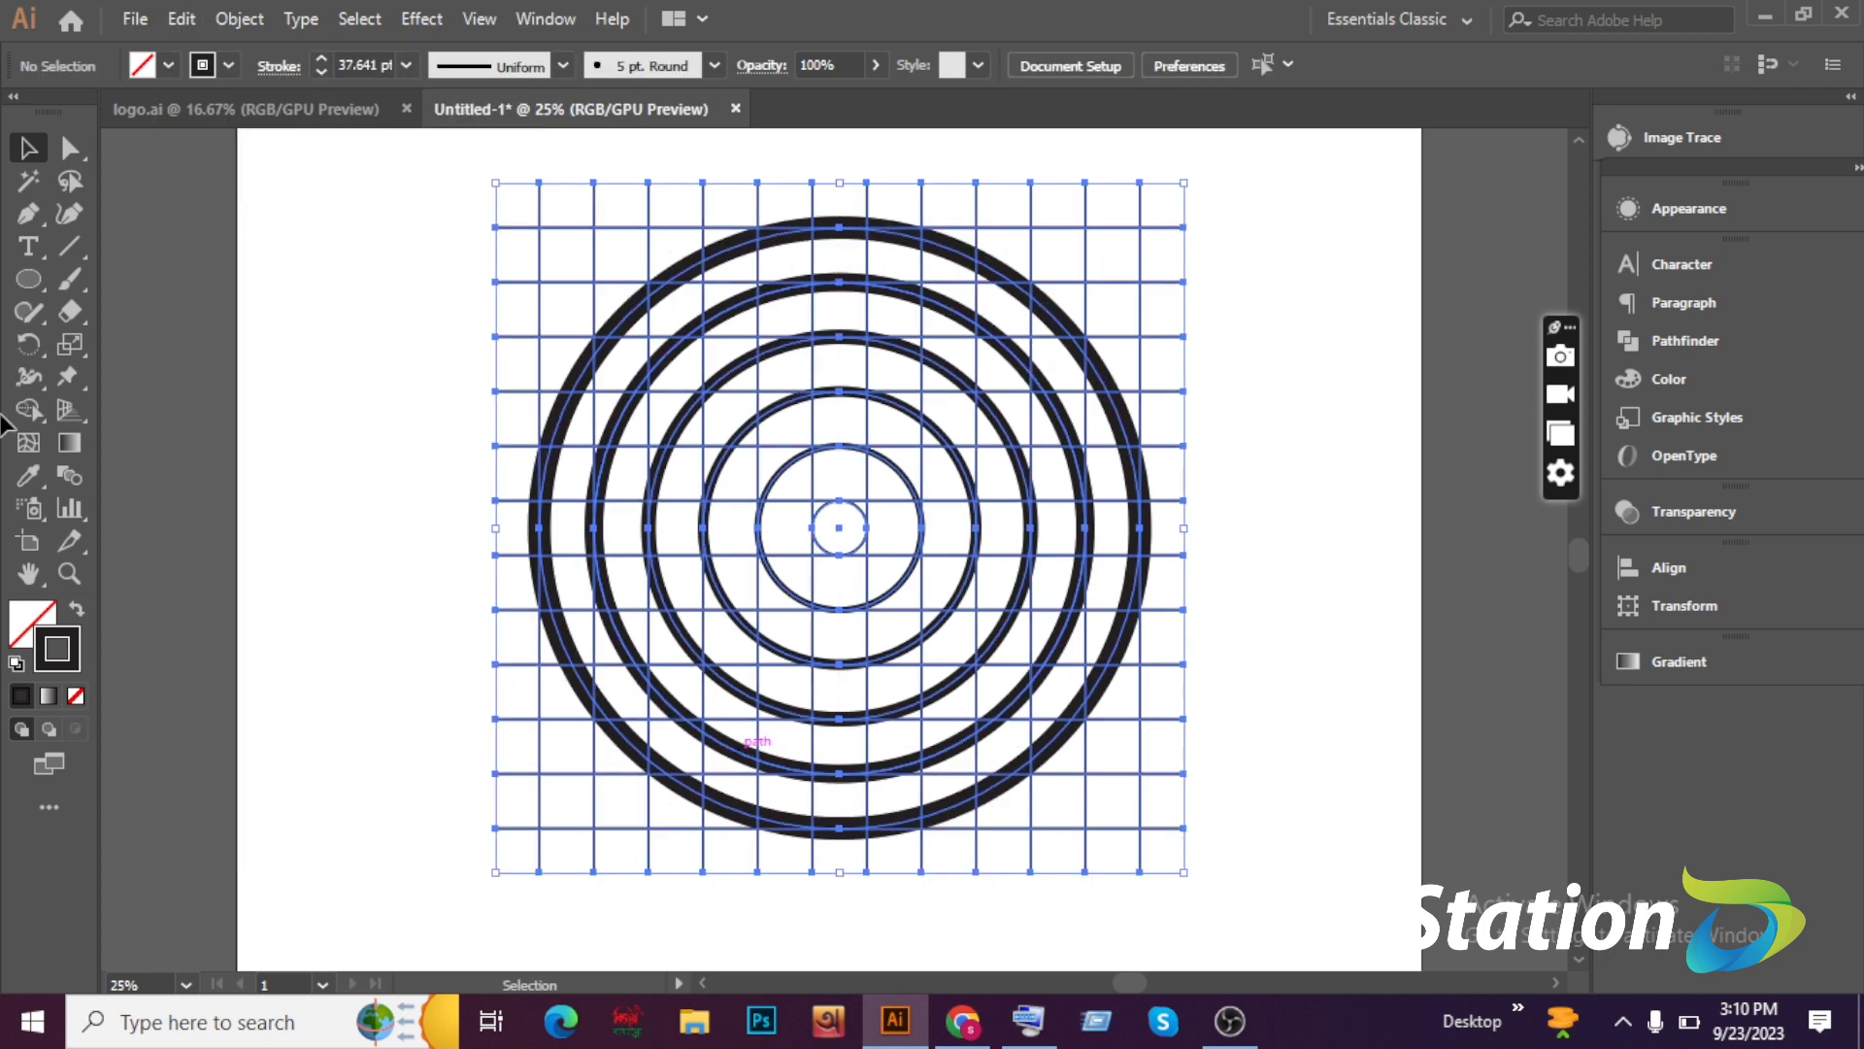
left_click(322, 59)
left_click(322, 59)
left_click(322, 60)
left_click(321, 59)
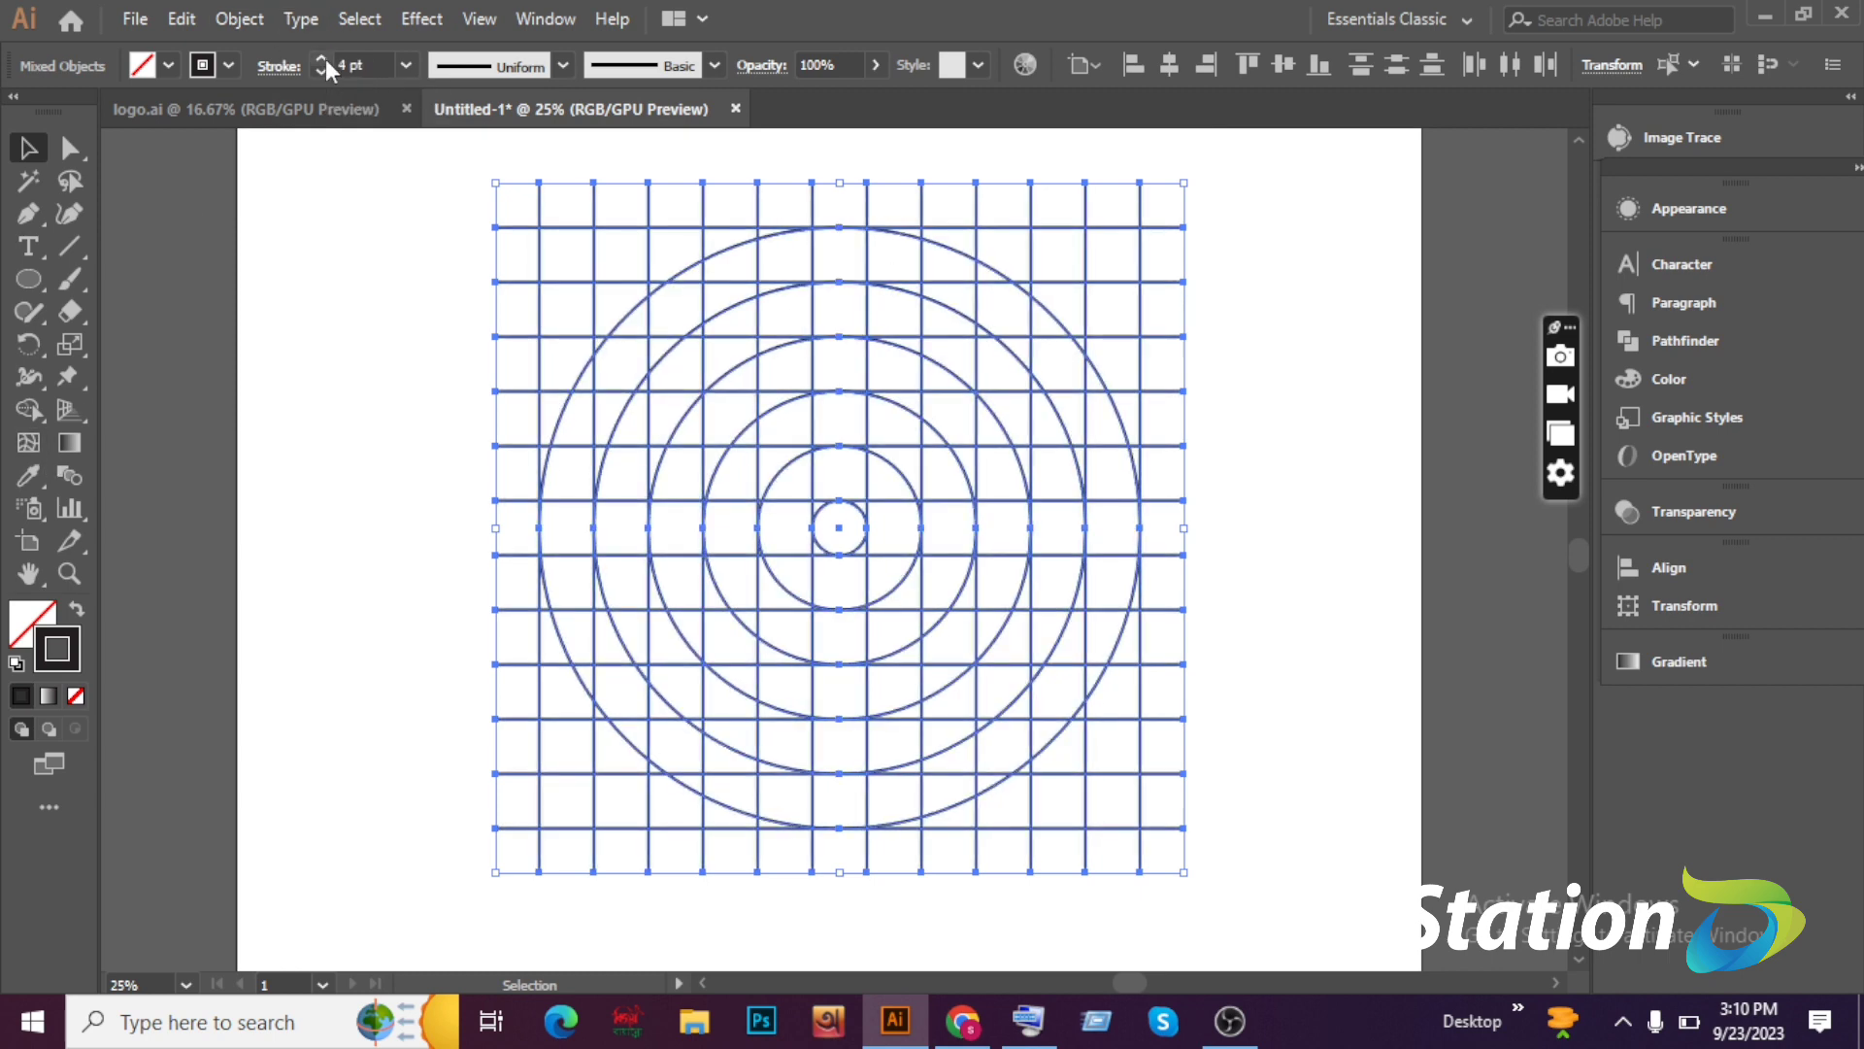
left_click(425, 509)
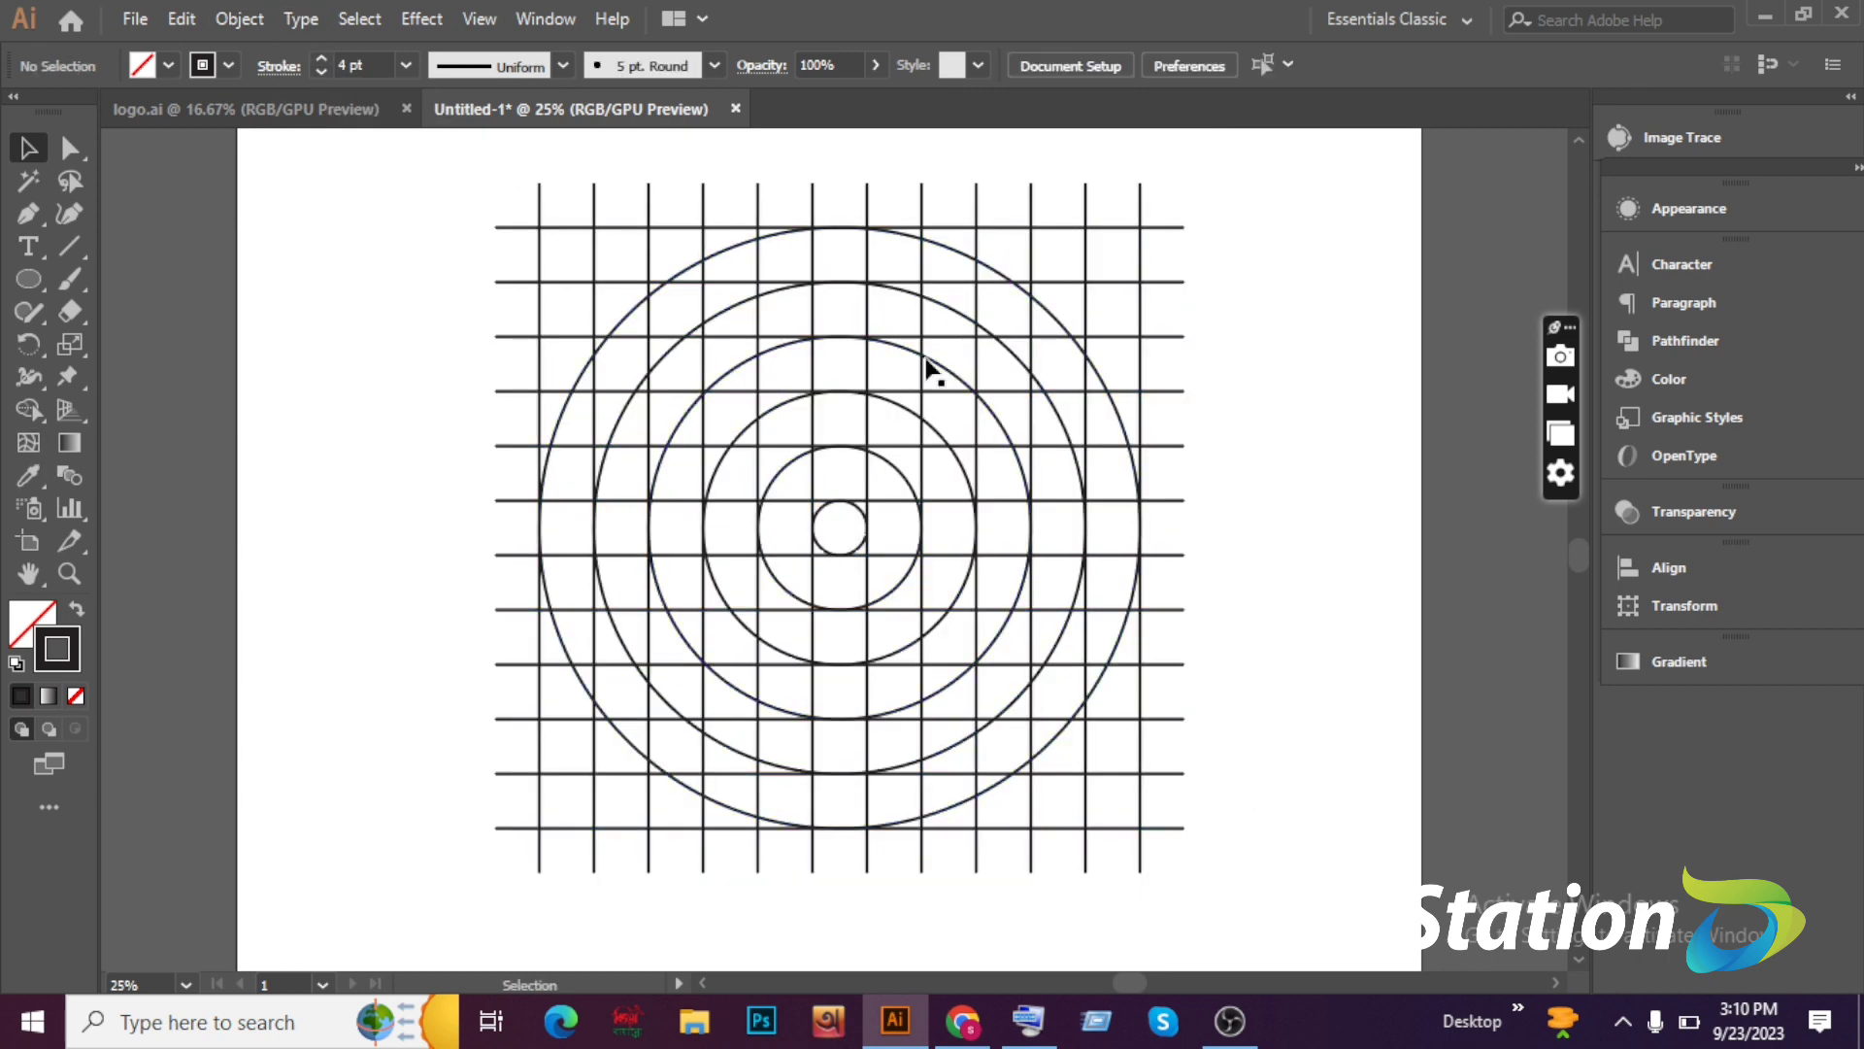
Group the grid with all the circles and rotate the group 45 degrees into a diamond orientation.
left_click_drag(1294, 747, 1295, 748)
right_click(841, 492)
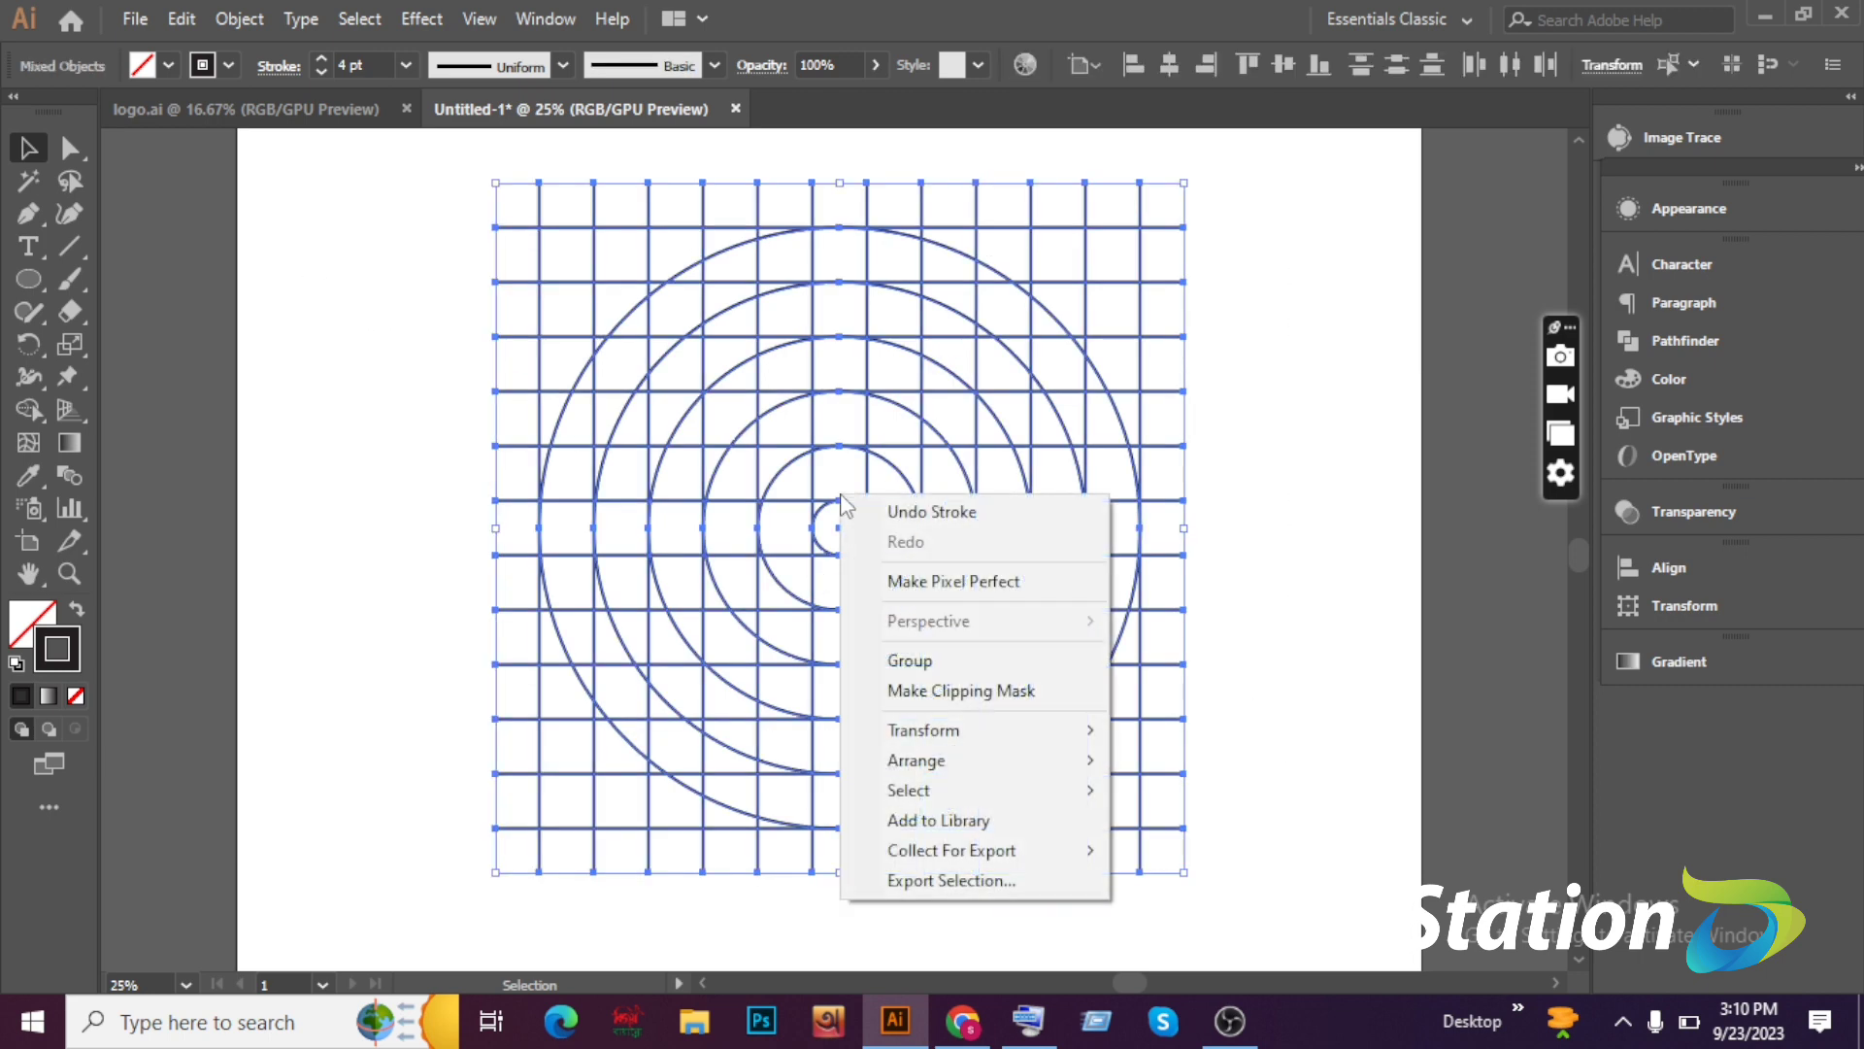
left_click(903, 659)
left_click_drag(1193, 889, 1090, 967)
key("ctrl+0")
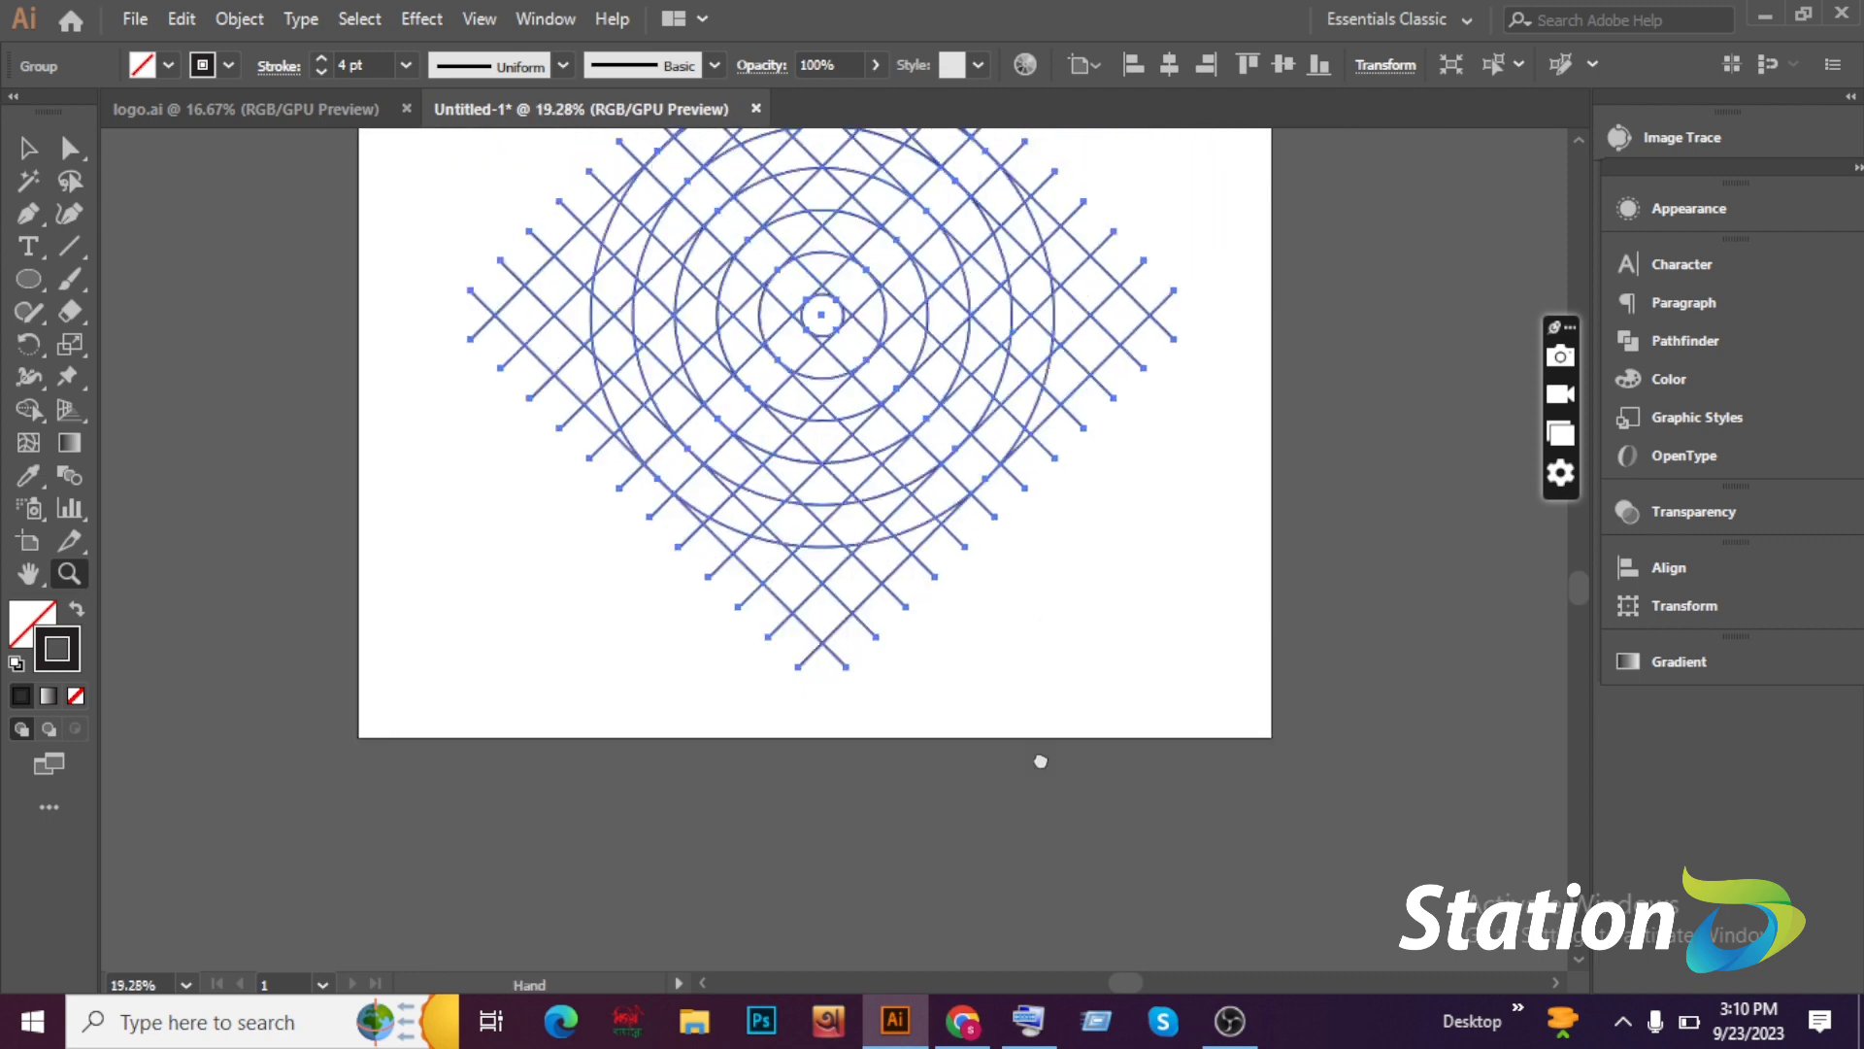
key("v")
left_click(1277, 545)
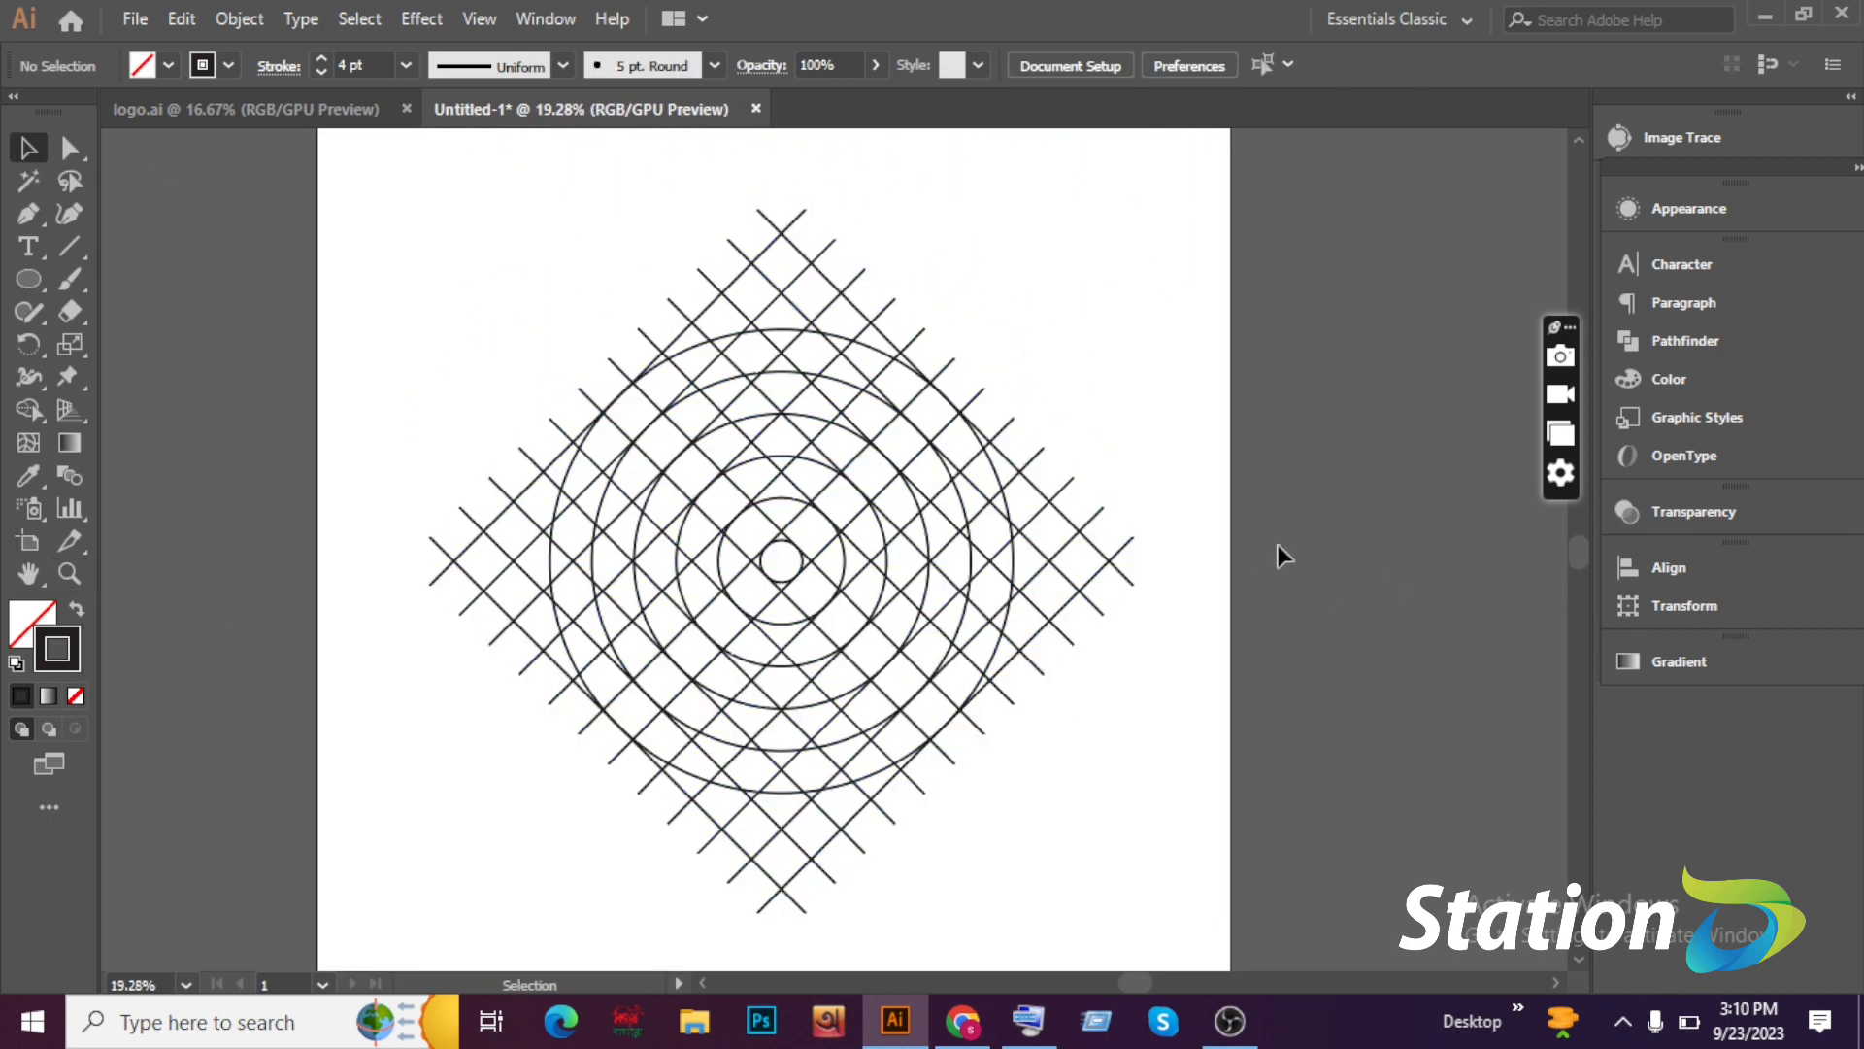
Select the rotated group, activate Shape Builder, and swap fill and stroke for a black fill without a stroke.
left_click(69, 572)
left_click(867, 745)
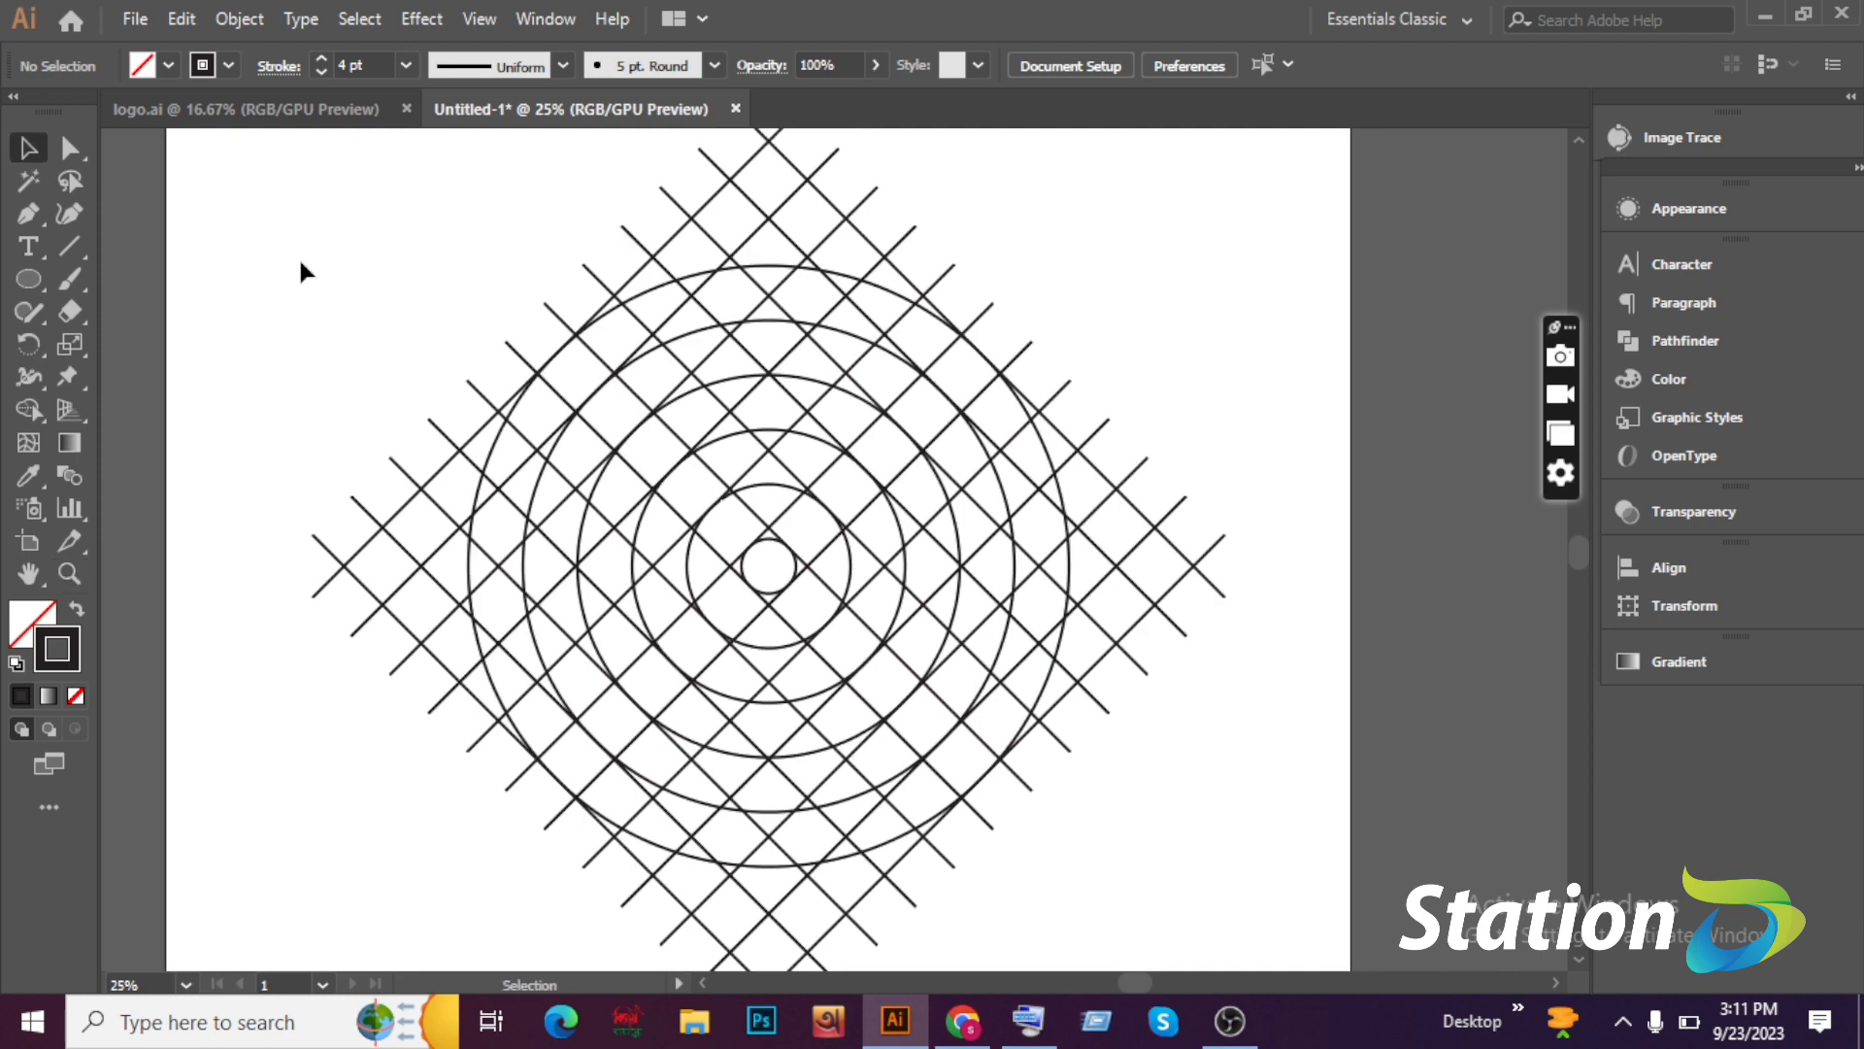
left_click(478, 485)
left_click(26, 408)
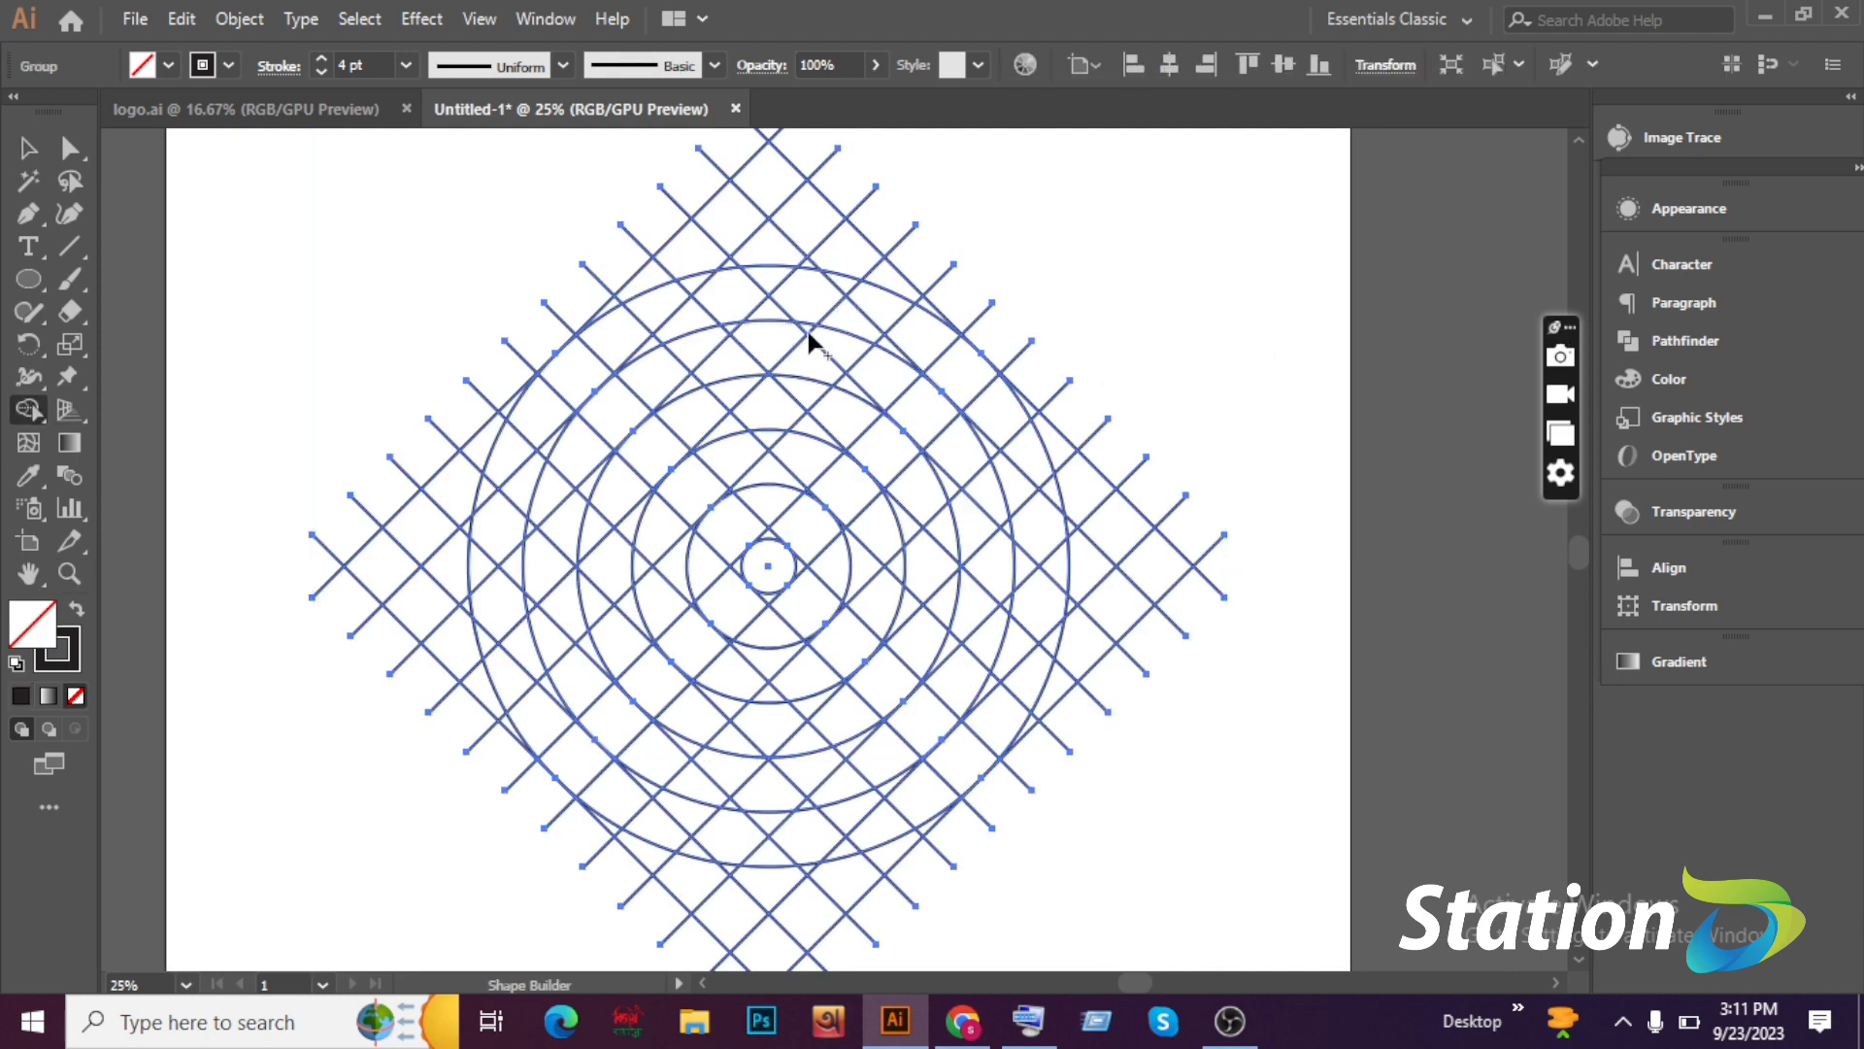
left_click(76, 608)
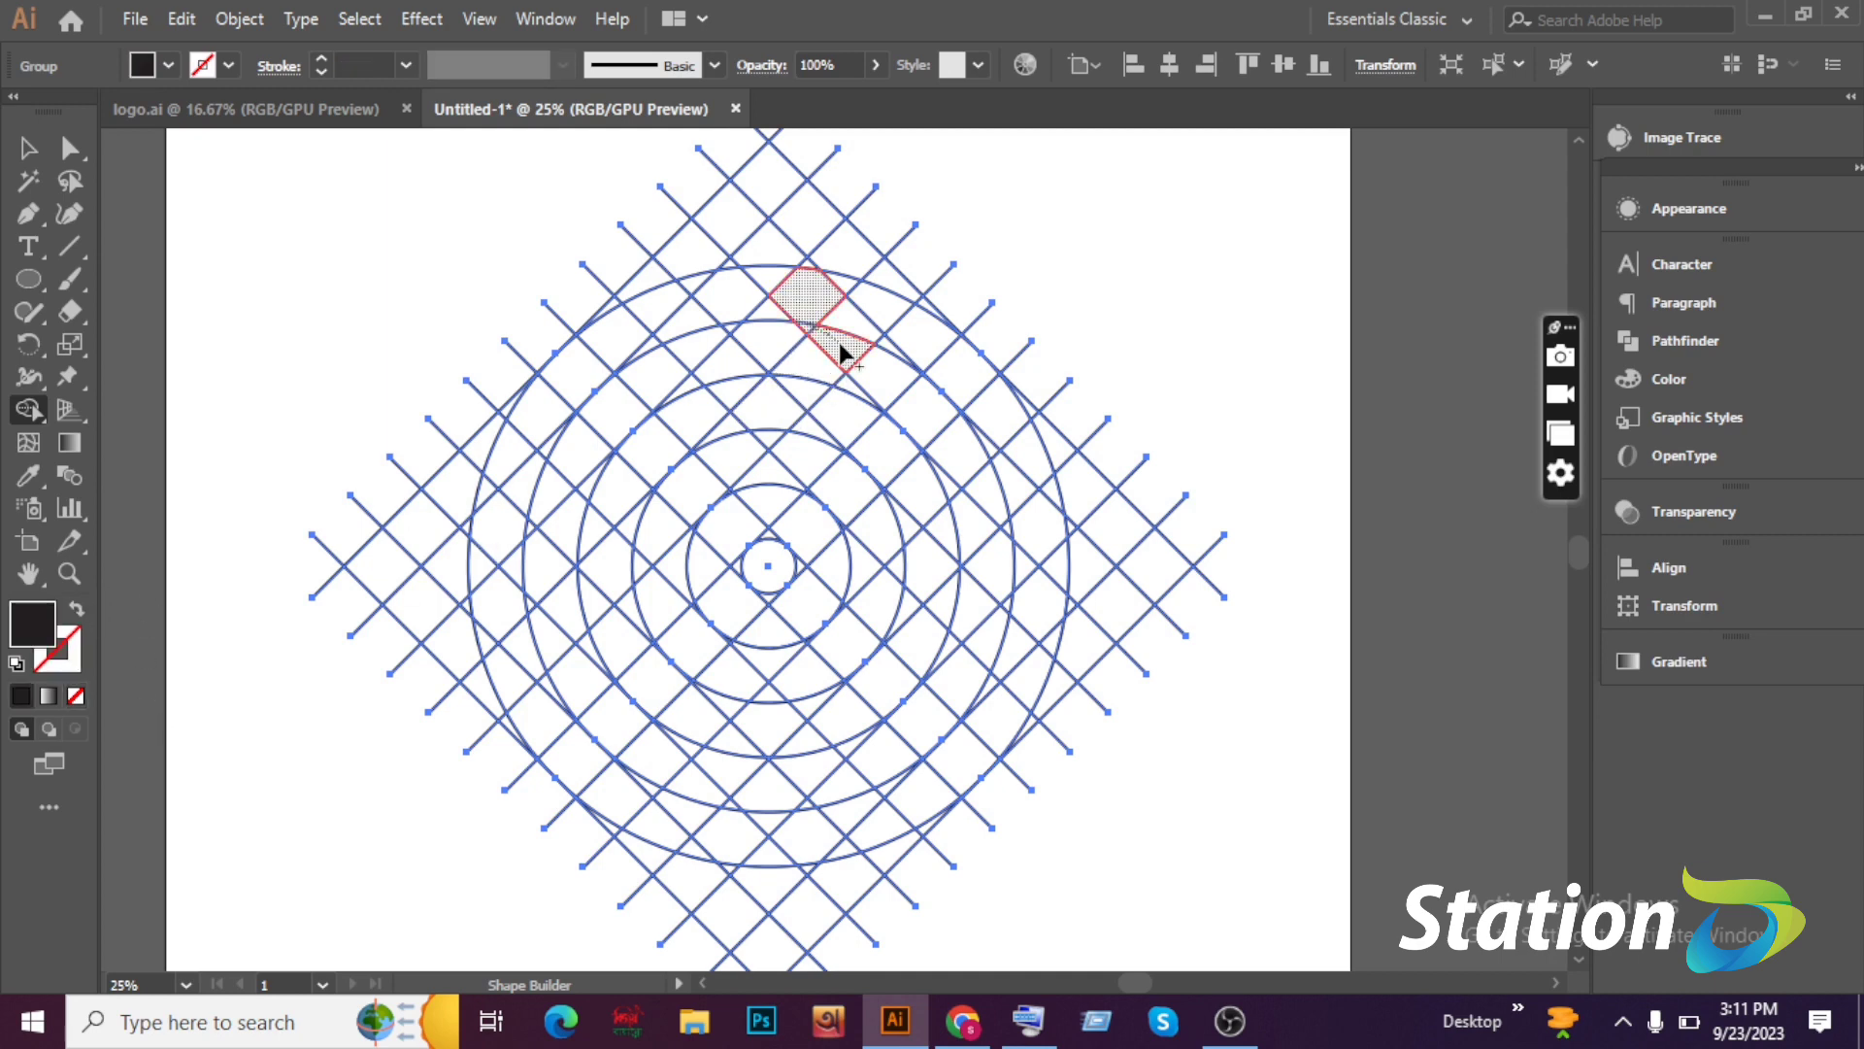
left_click_drag(841, 355, 843, 357)
right_click(950, 256)
left_click(1015, 264)
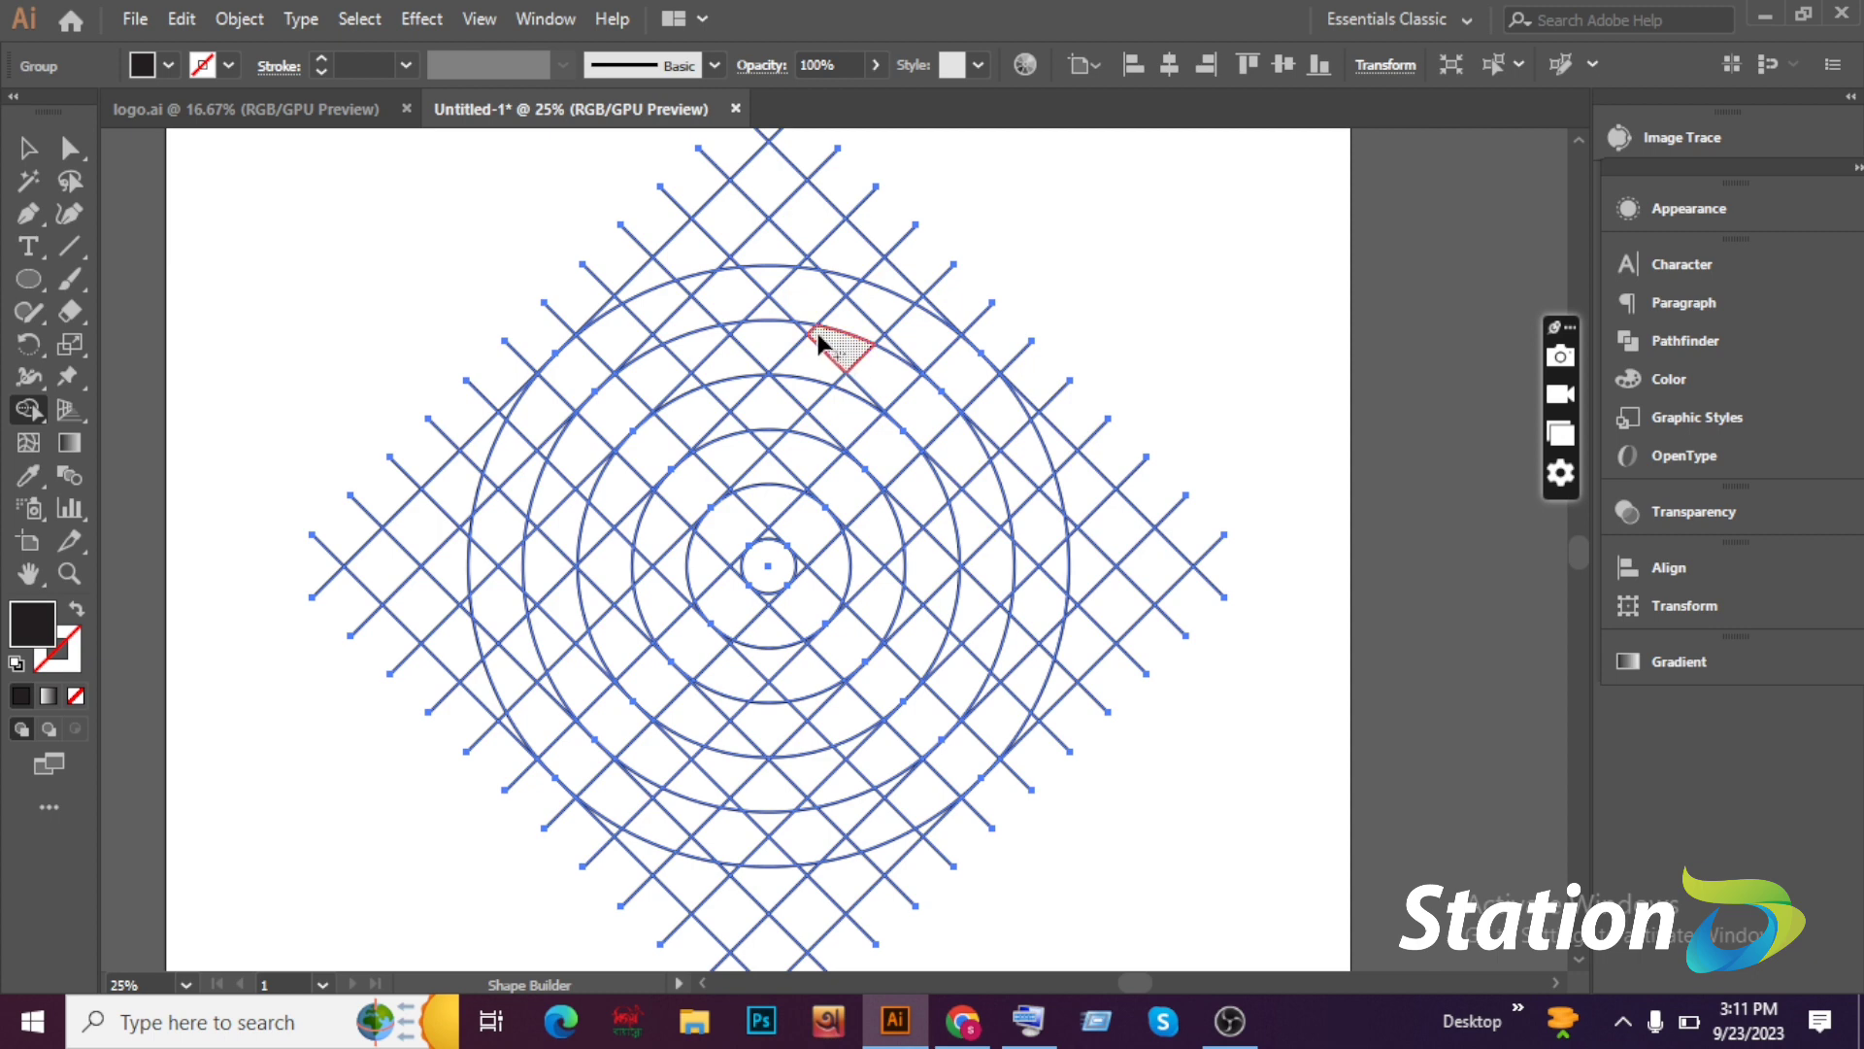
Merge the second-outermost ring band with the central diagonal, and the inner ring band with the upper diagonal, into a black logo shape using Shape Builder.
left_click(838, 347)
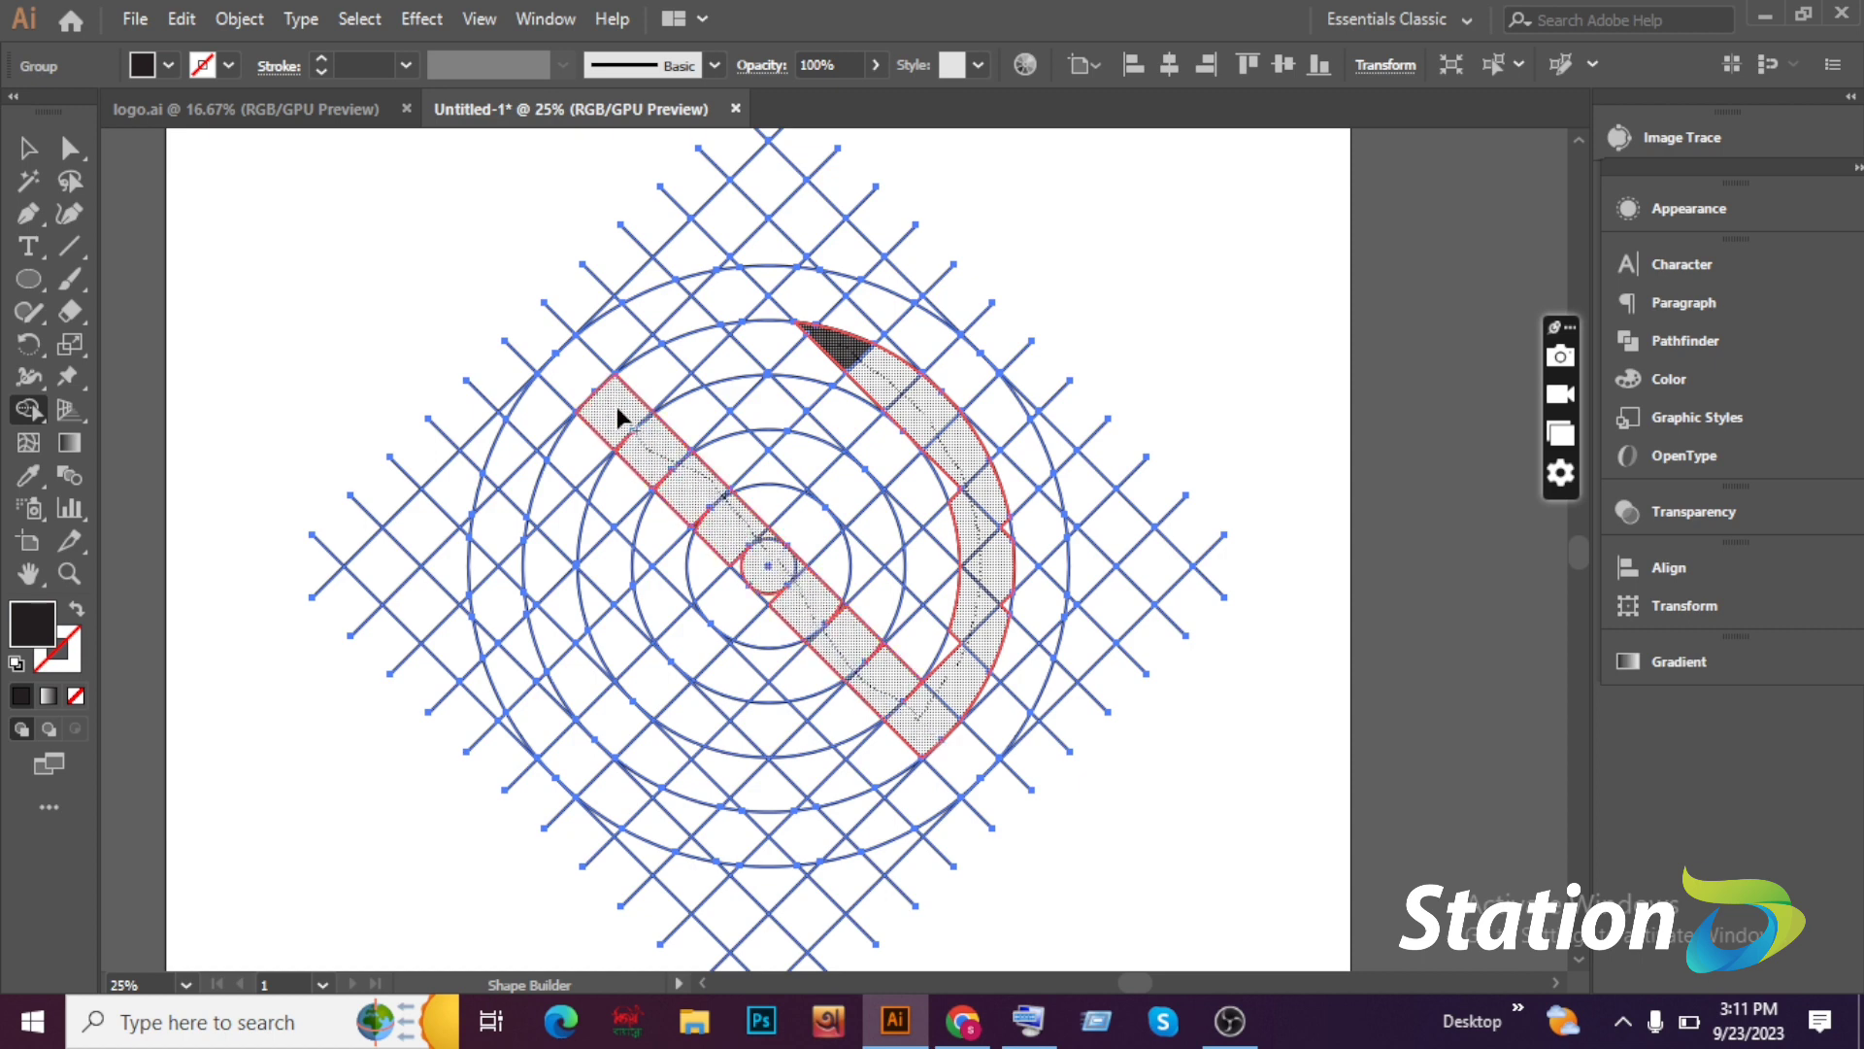
mouse_move(618, 408)
left_mouse_down()
mouse_move(566, 479)
mouse_move(573, 660)
left_mouse_up()
left_click_drag(686, 772, 854, 790)
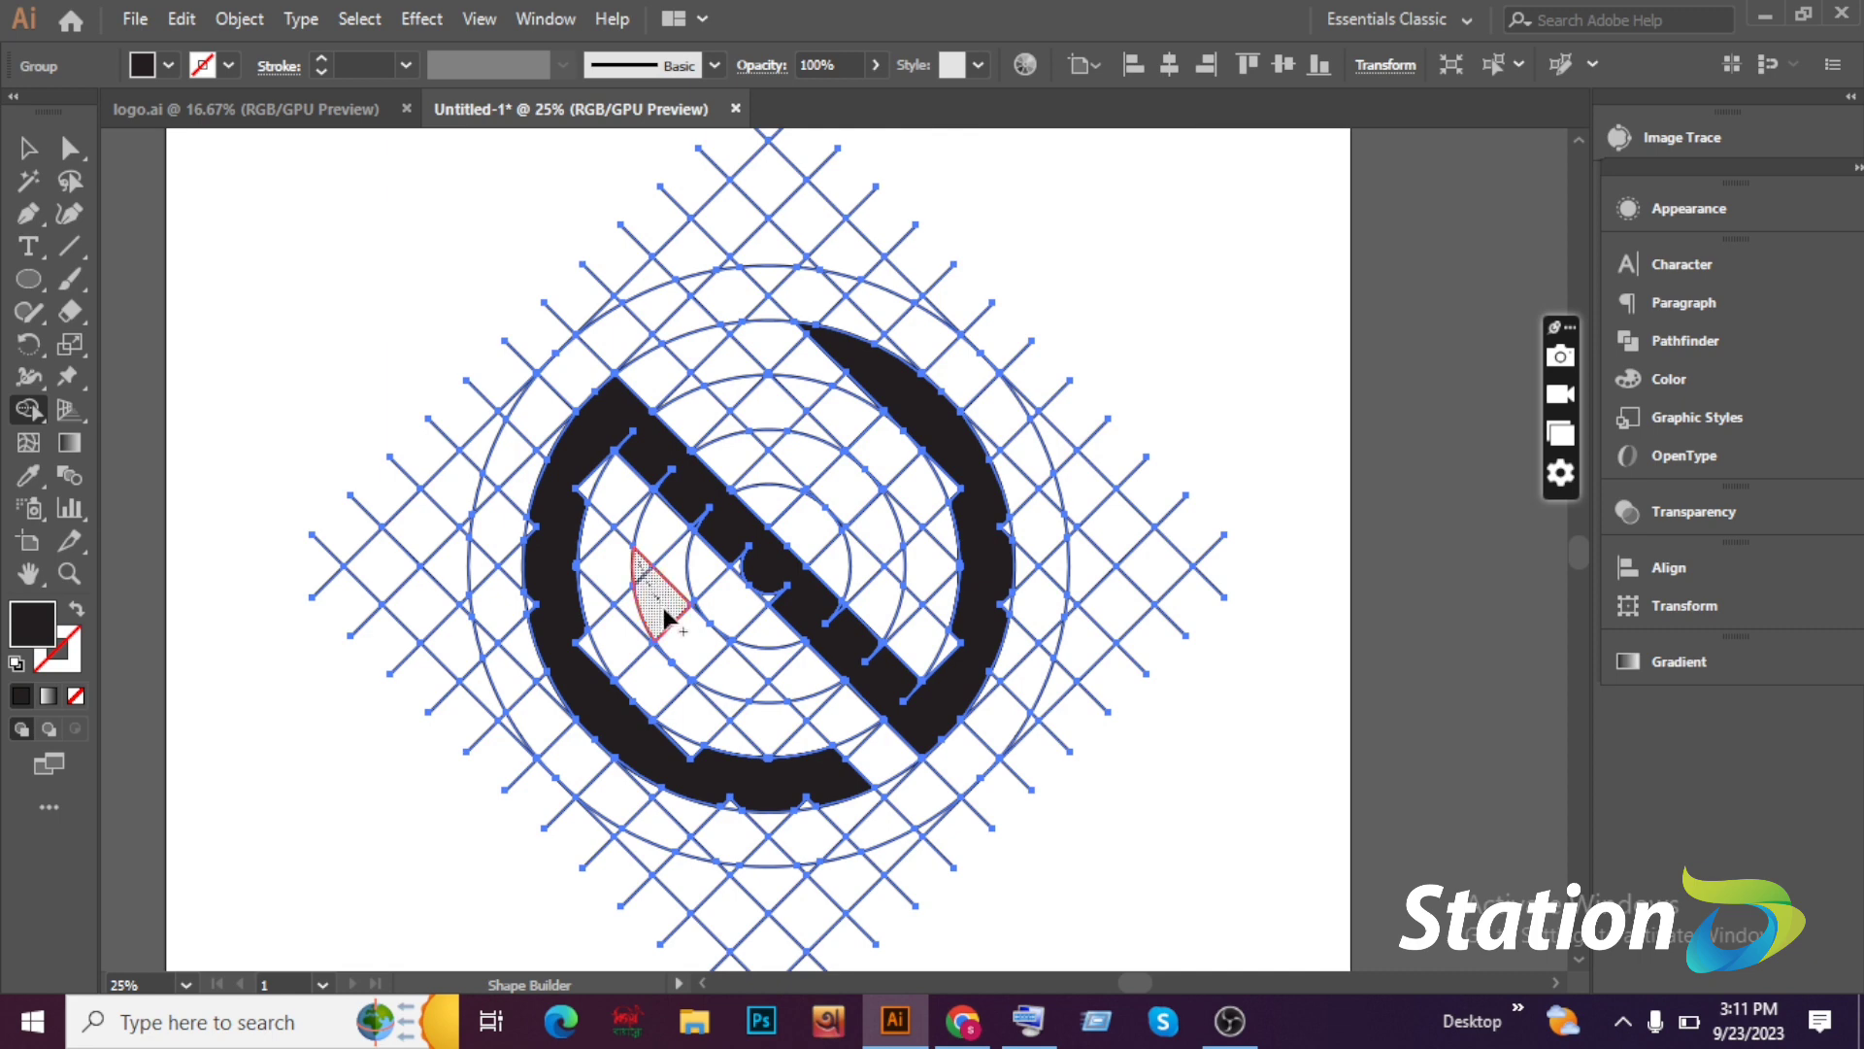
left_click_drag(765, 691, 837, 664)
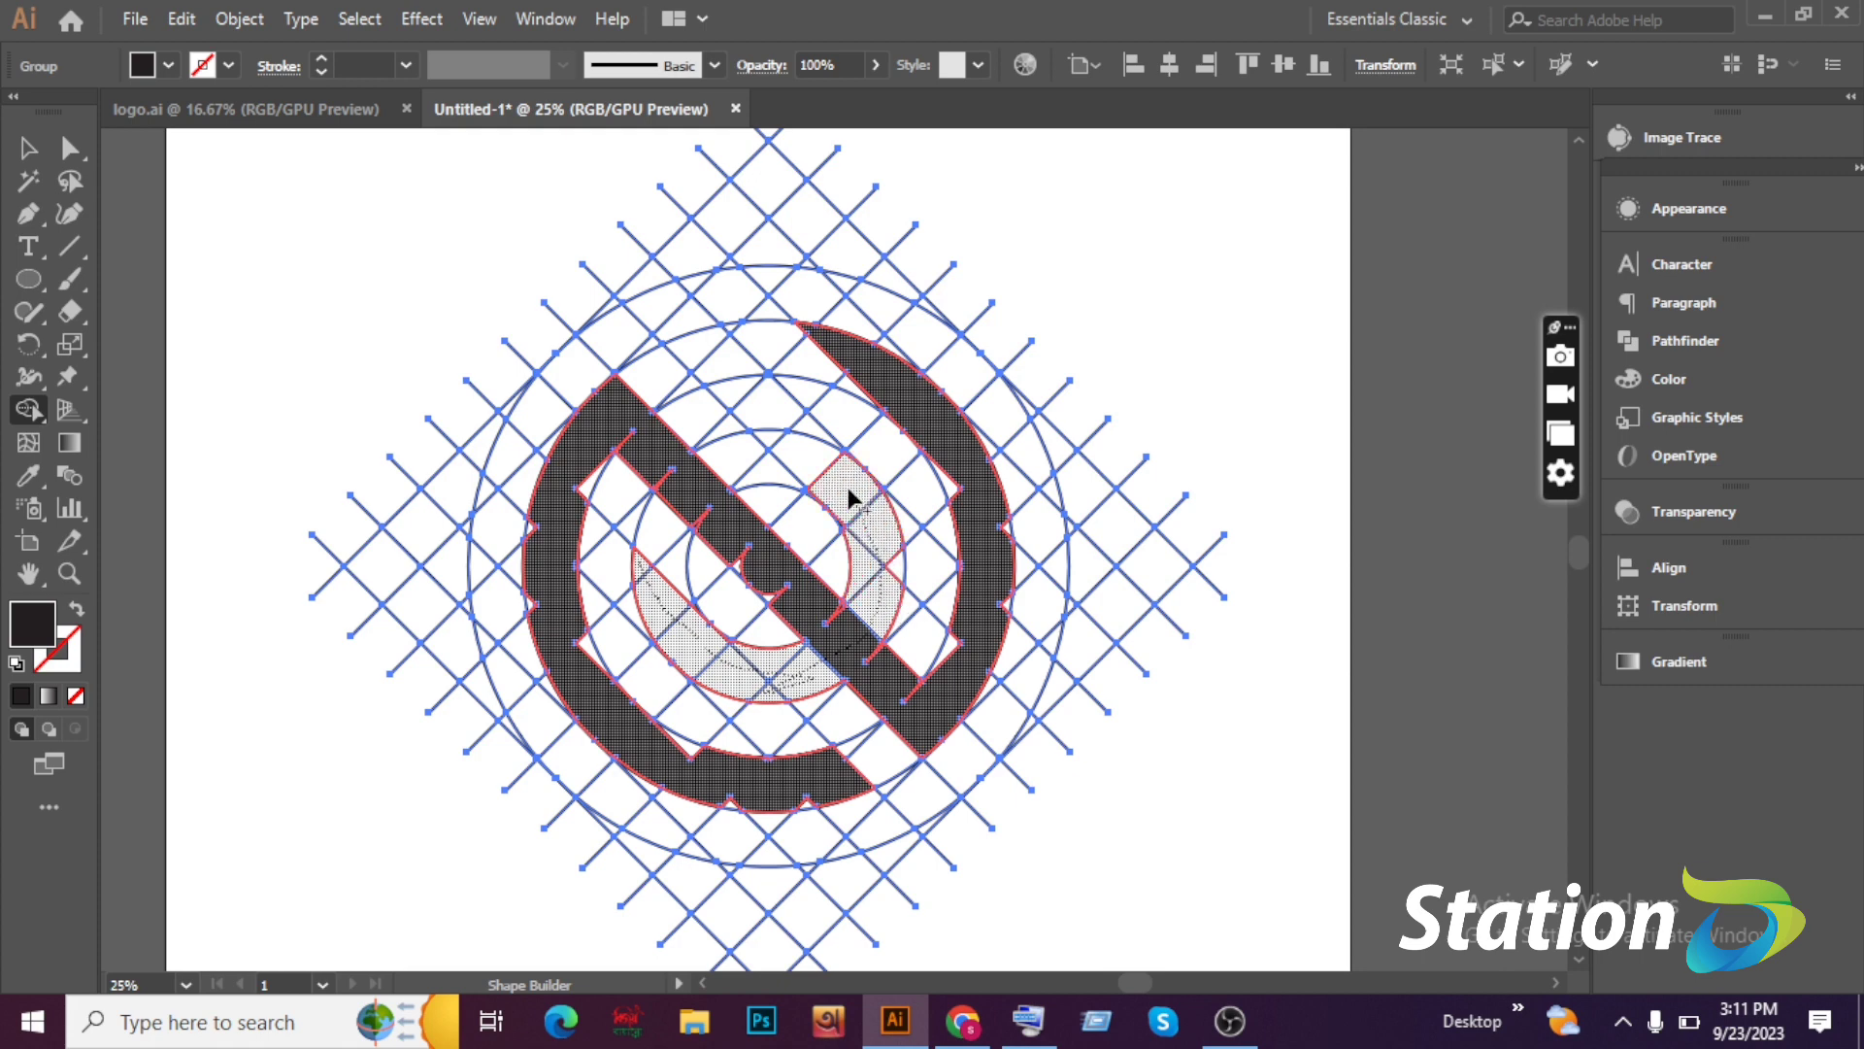
left_click_drag(708, 354, 701, 346)
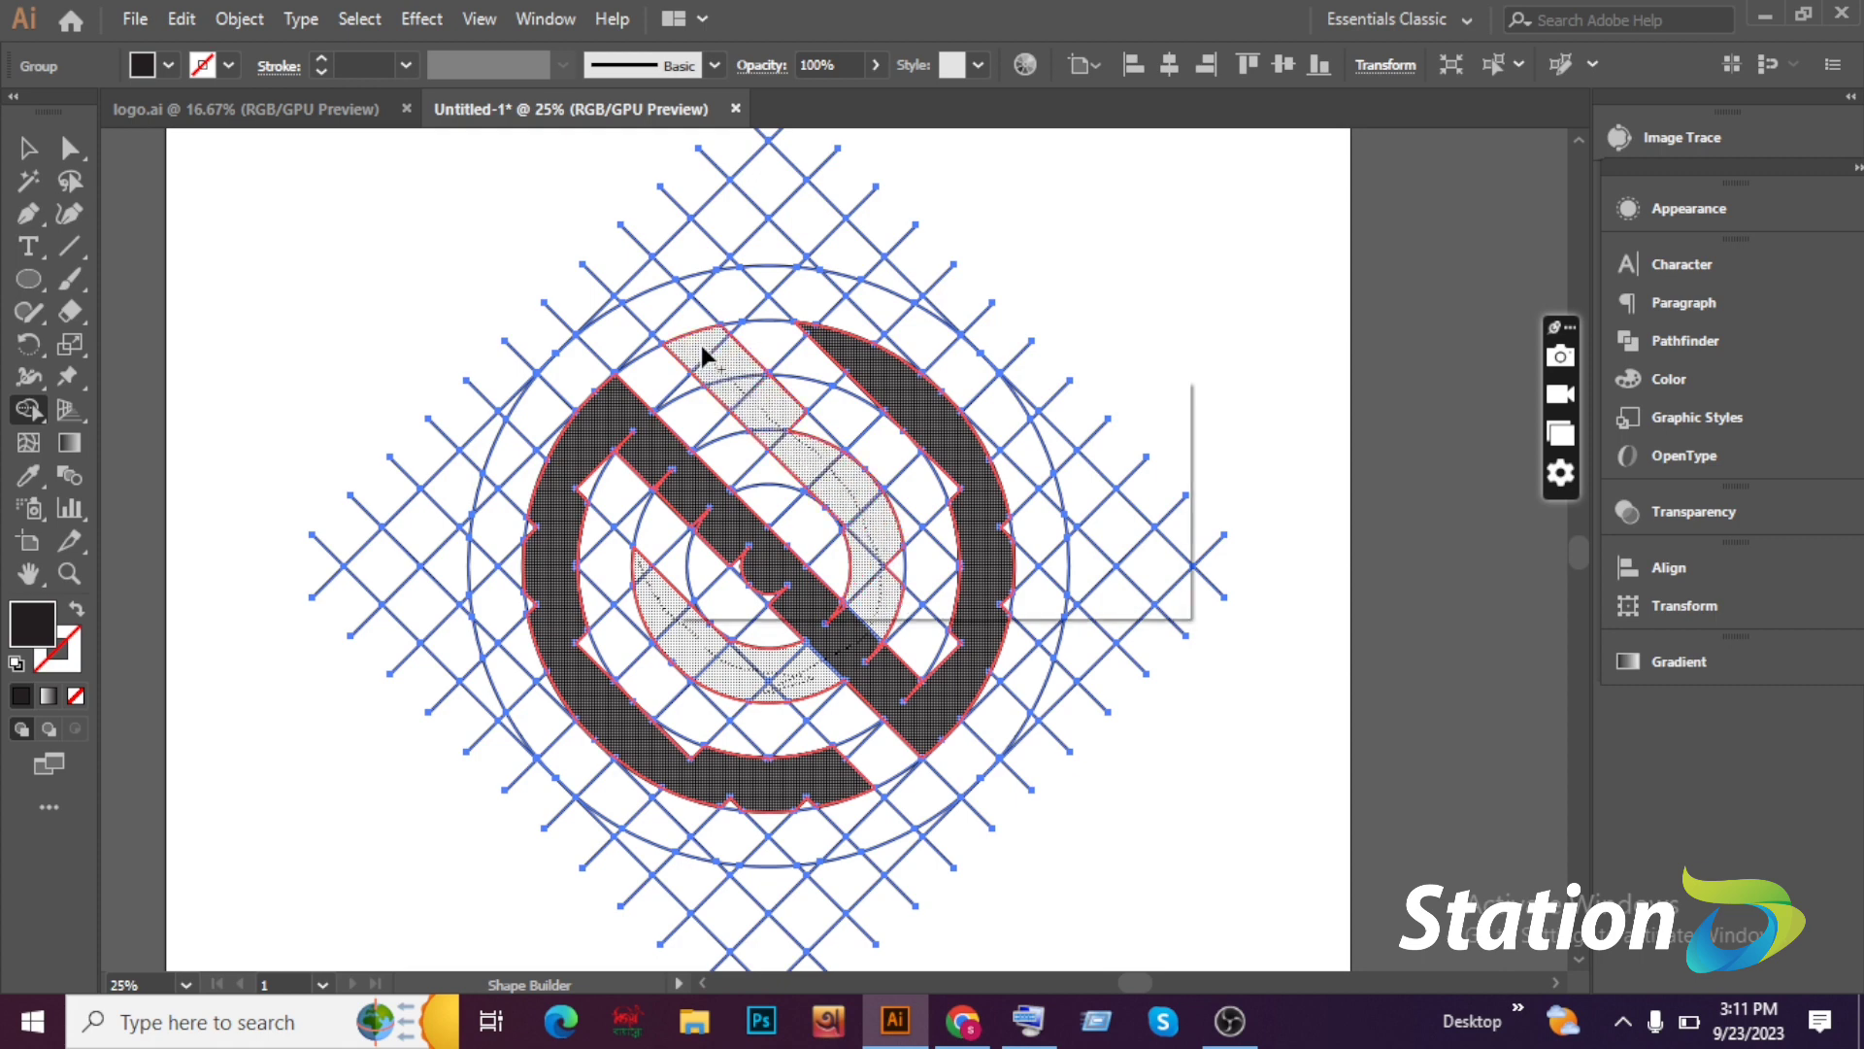
Merge the leftover notches along the right-hand curves of the outer and inner black bands into the shape.
key("z")
left_click(970, 473)
left_click(894, 561)
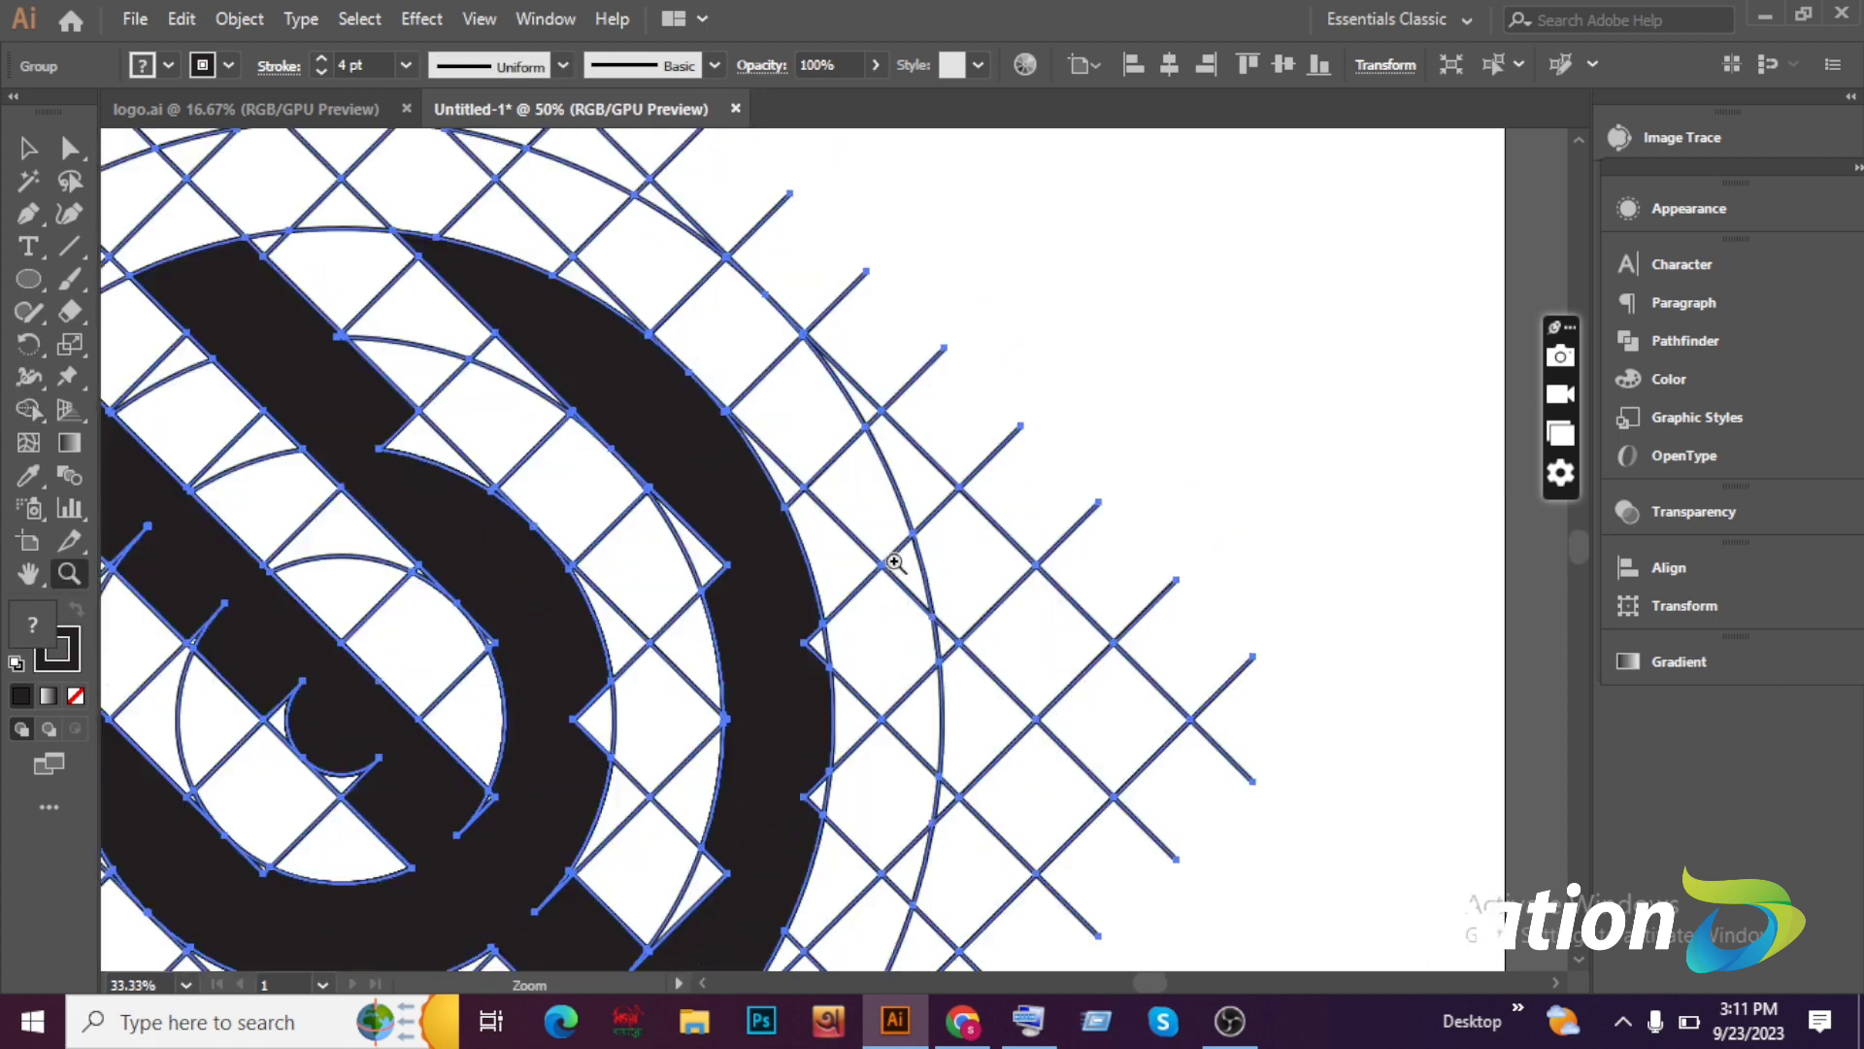
left_click(895, 561)
key("shift+m")
mouse_move(699, 525)
left_mouse_down()
mouse_move(891, 495)
mouse_move(872, 596)
left_mouse_up()
left_click_drag(926, 626, 927, 680)
mouse_move(930, 824)
left_mouse_down()
mouse_move(1107, 474)
mouse_move(1082, 521)
left_mouse_up()
left_click_drag(975, 582, 909, 736)
left_click_drag(871, 723, 728, 583)
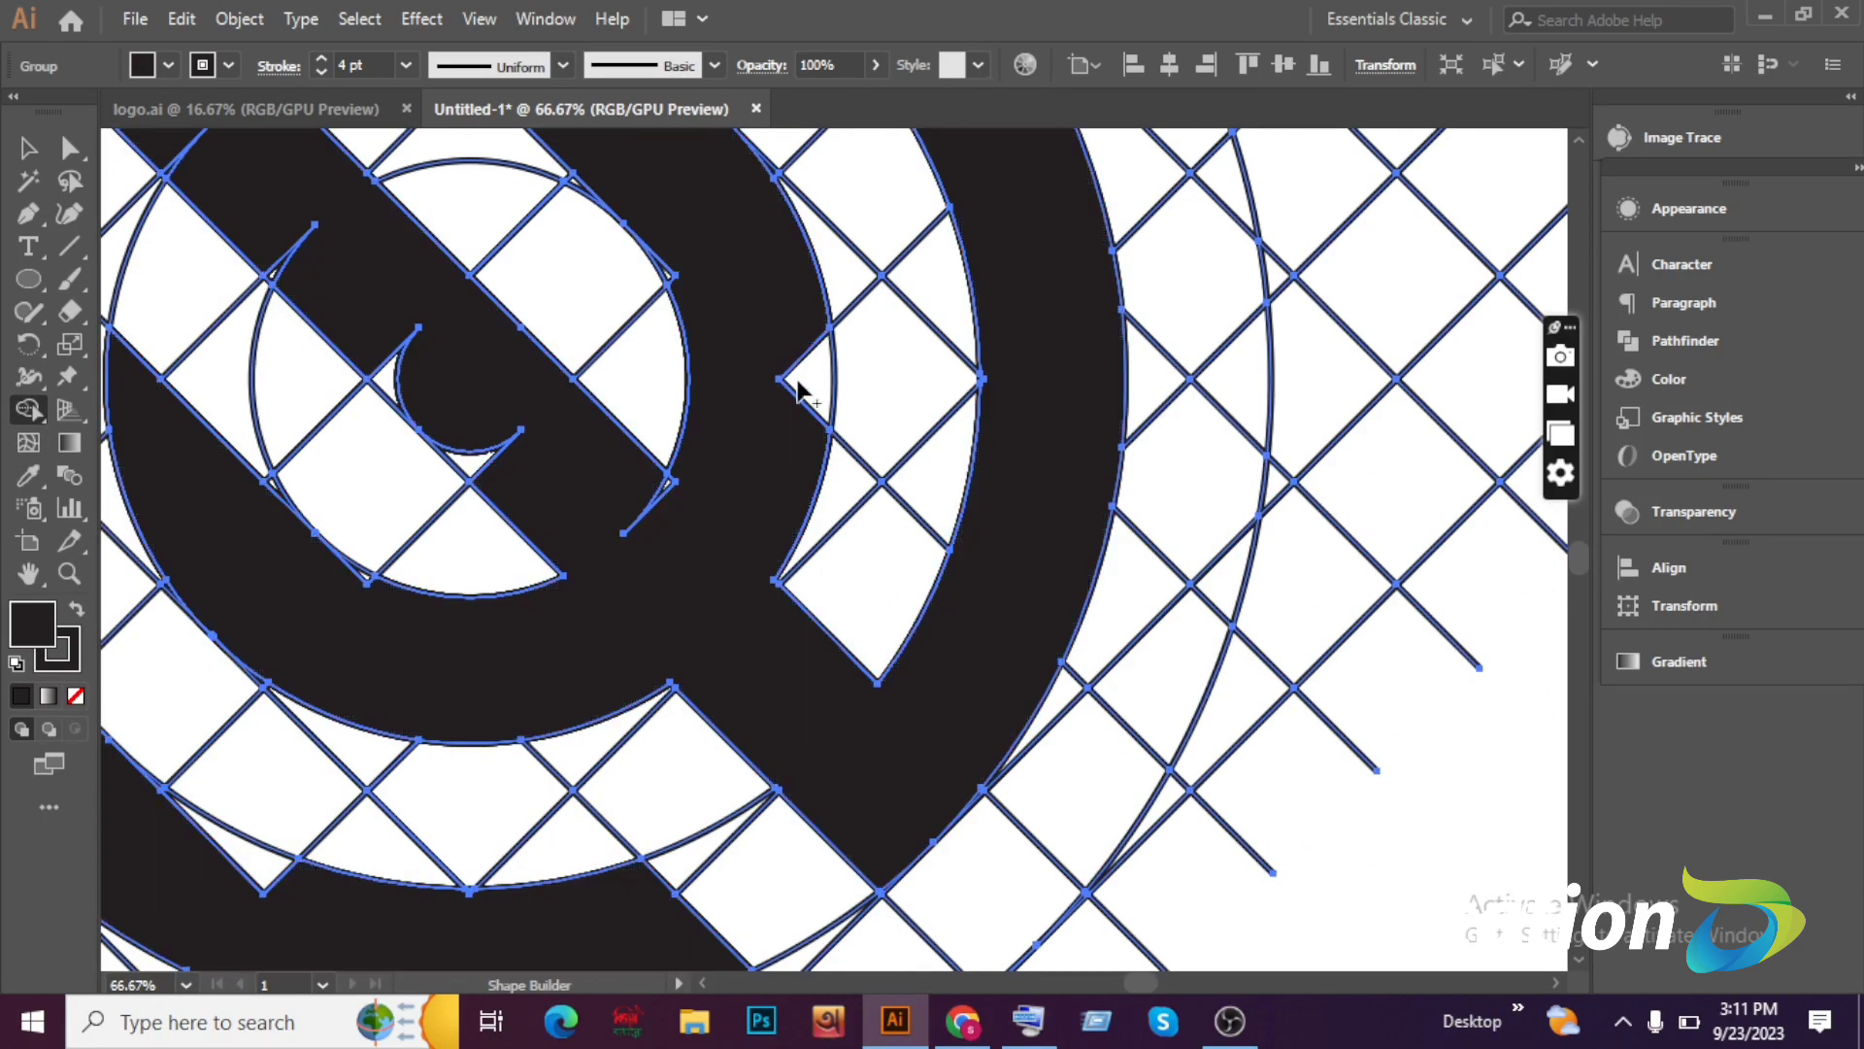
left_click_drag(795, 384, 775, 398)
Merge the leftover slivers along the lower edge of the central diagonal bar into the black shape.
mouse_move(648, 135)
left_mouse_down()
mouse_move(907, 433)
mouse_move(860, 5)
left_mouse_up()
left_click_drag(847, 344, 920, 528)
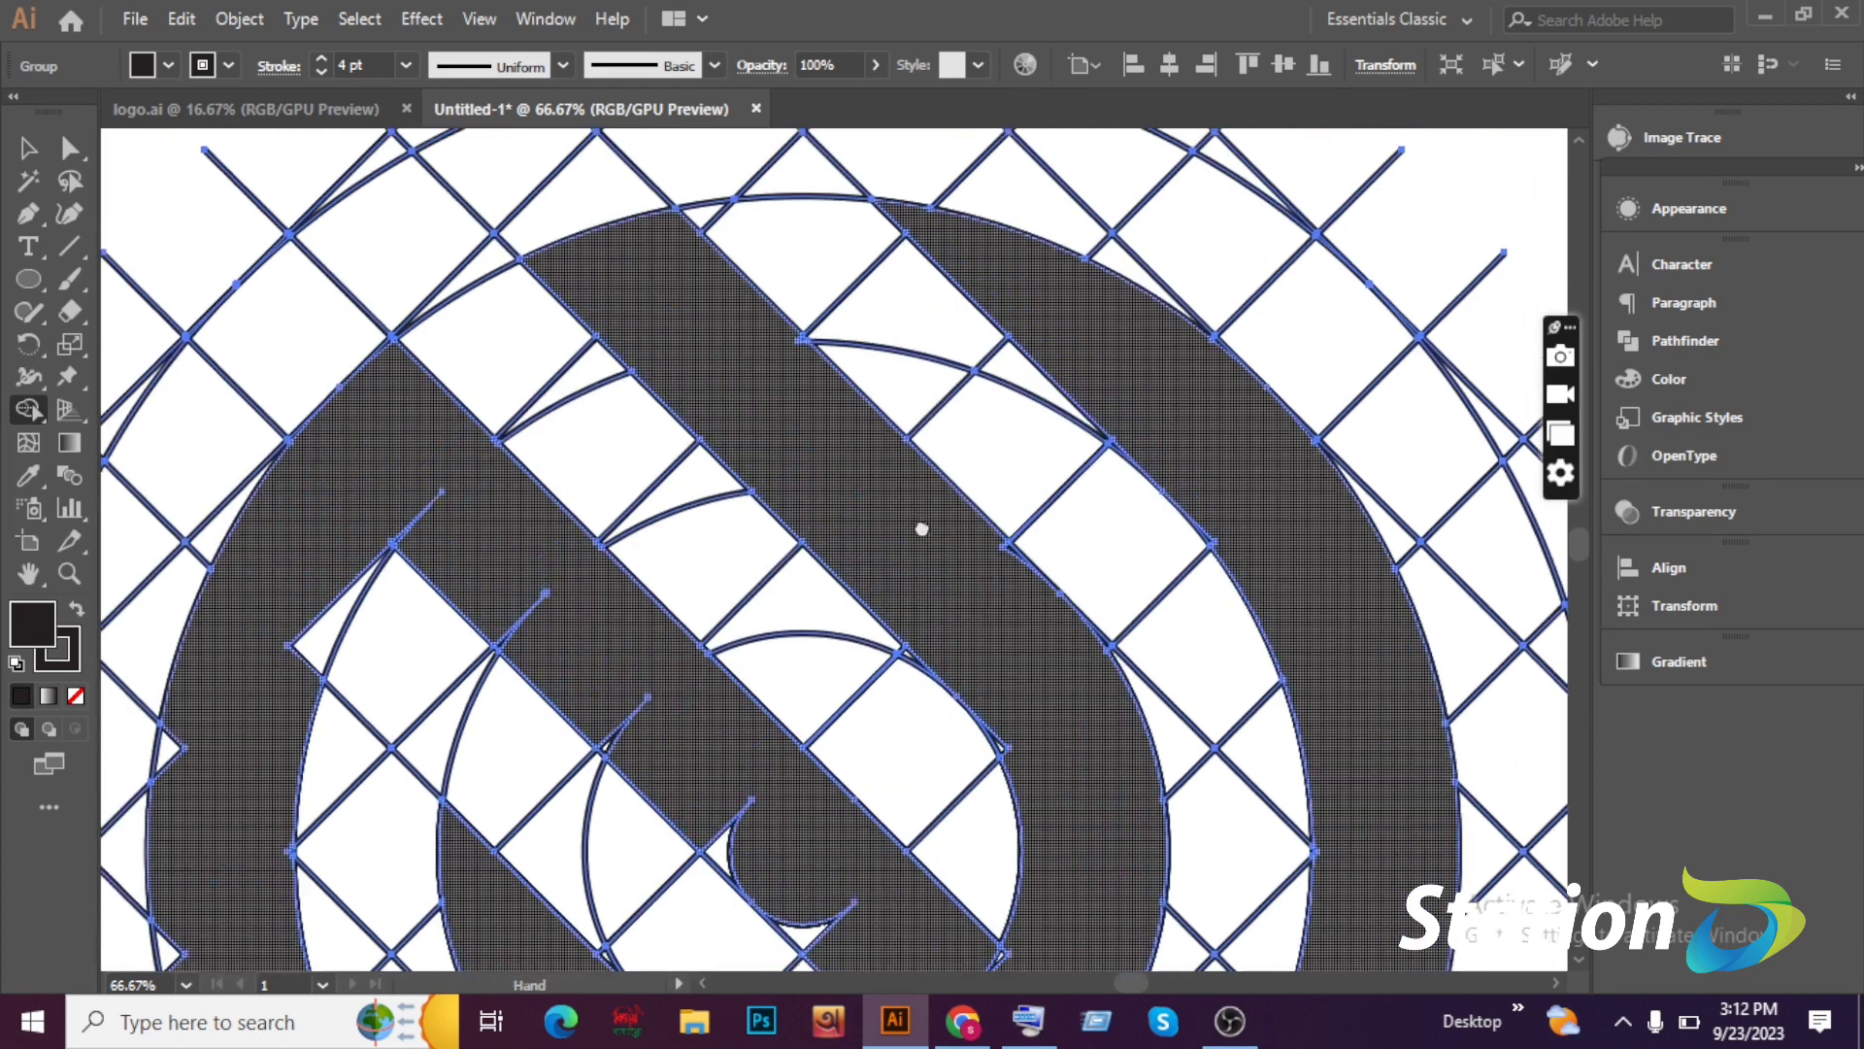
left_click_drag(1001, 758, 1045, 756)
left_click_drag(961, 874, 1052, 641)
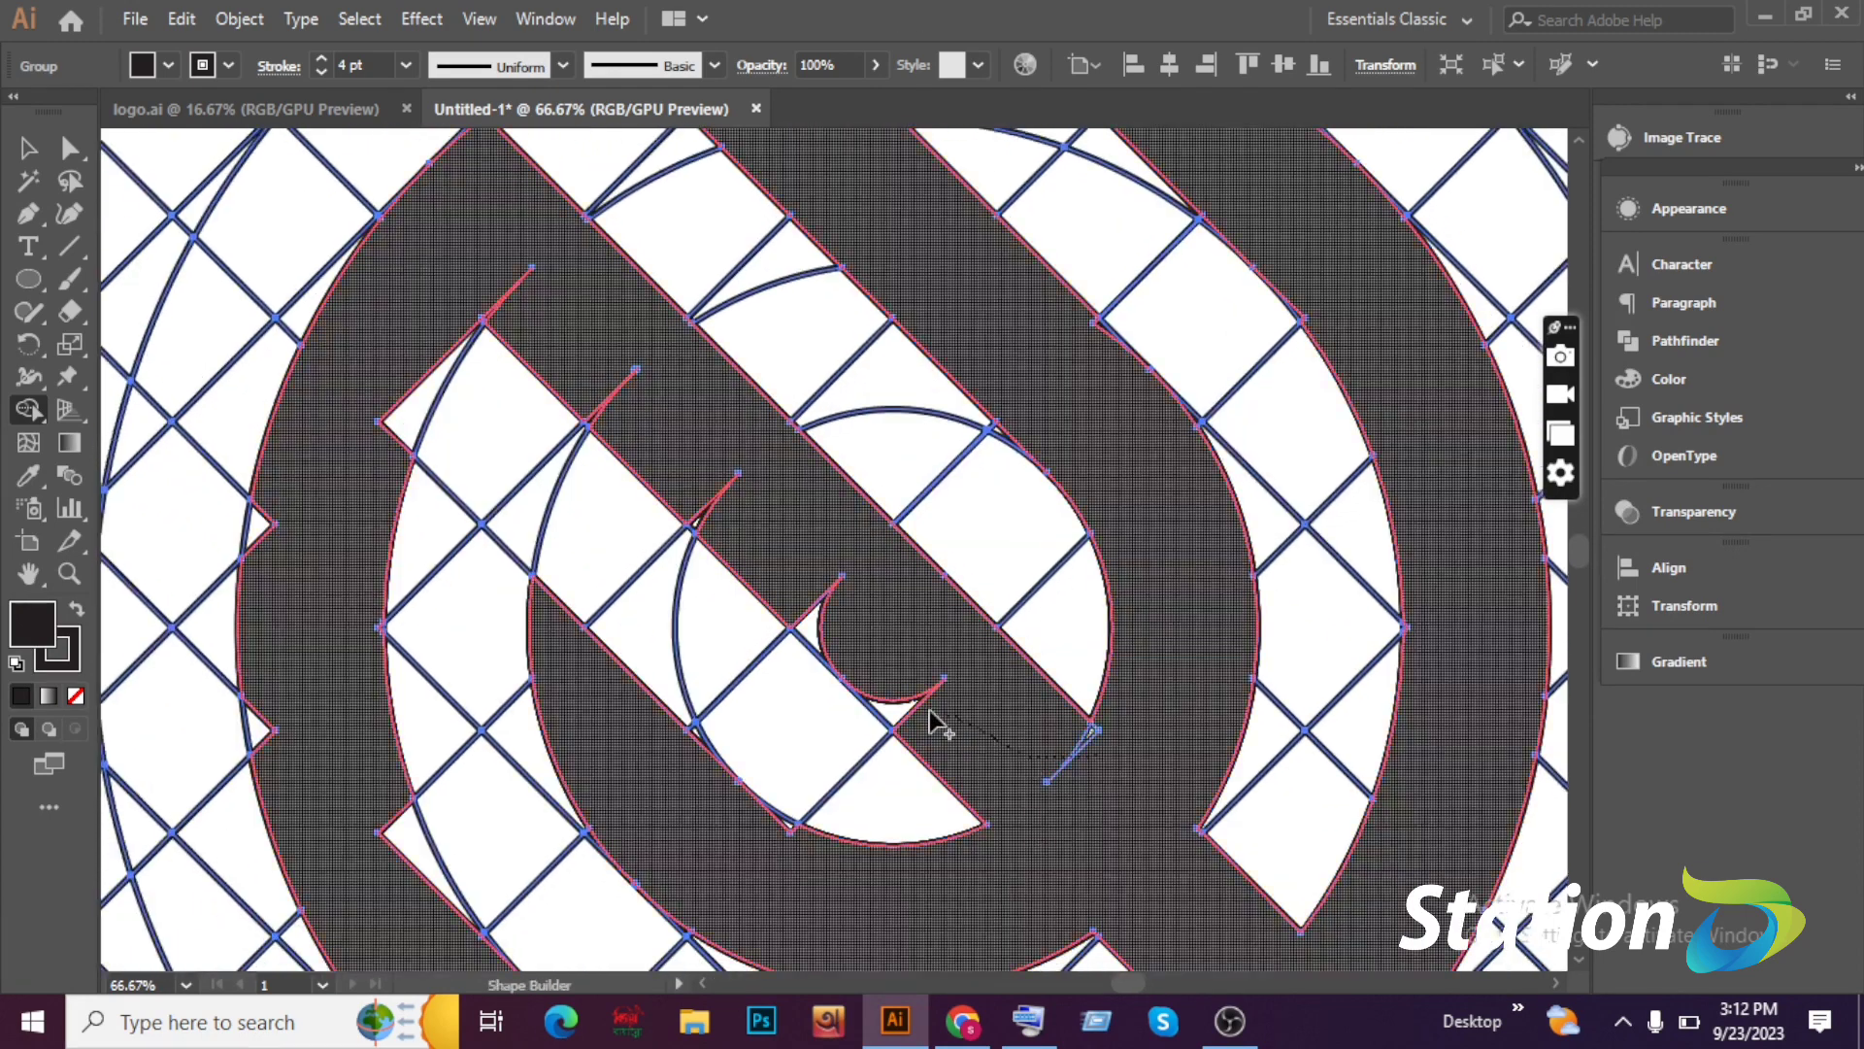
left_click_drag(697, 491, 481, 256)
Merge the small unfilled pieces beside the outer band's left-hand curve into the black shape.
left_click_drag(566, 362, 706, 285)
left_click_drag(548, 300, 520, 381)
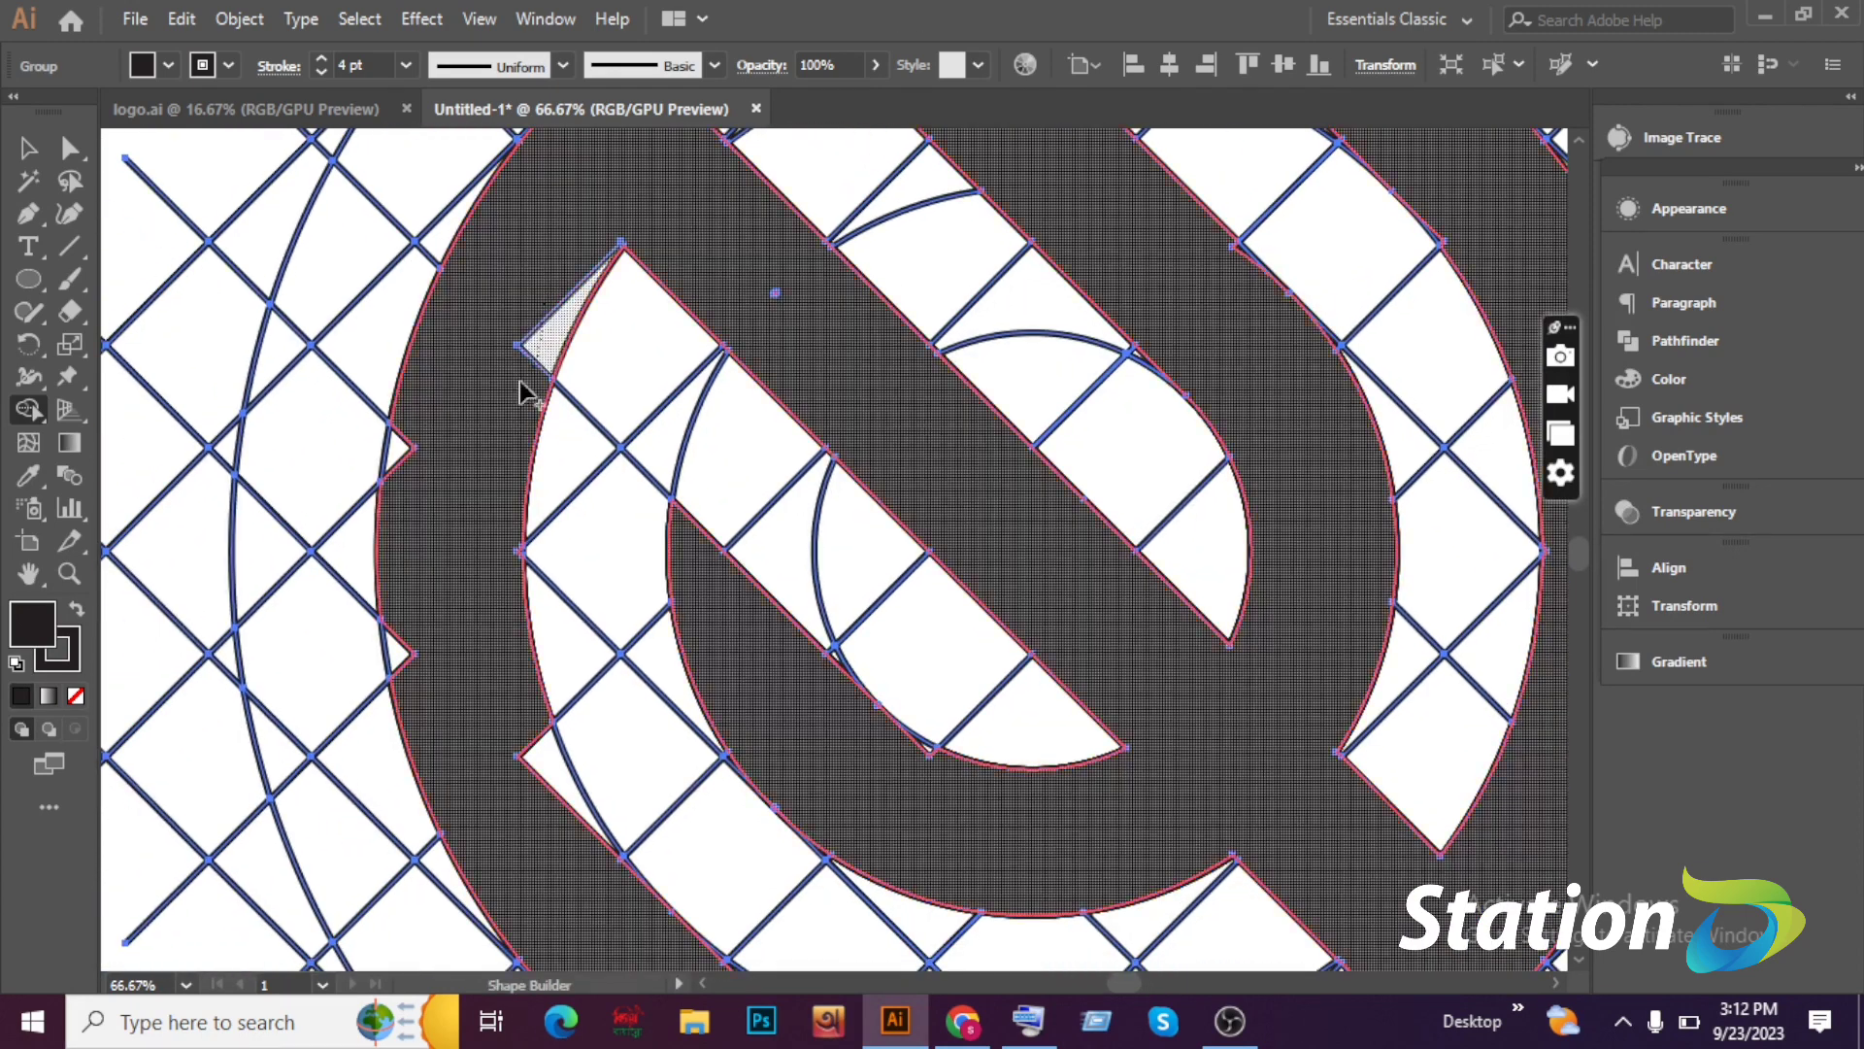
mouse_move(539, 772)
left_mouse_down()
mouse_move(616, 778)
mouse_move(583, 428)
mouse_move(797, 607)
left_mouse_up()
left_click_drag(1022, 592, 1011, 606)
Merge the small leftover notch on the inner edge of the outer band's left-hand curve into the black shape.
key("ctrl+space")
left_click(923, 541, "ctrl")
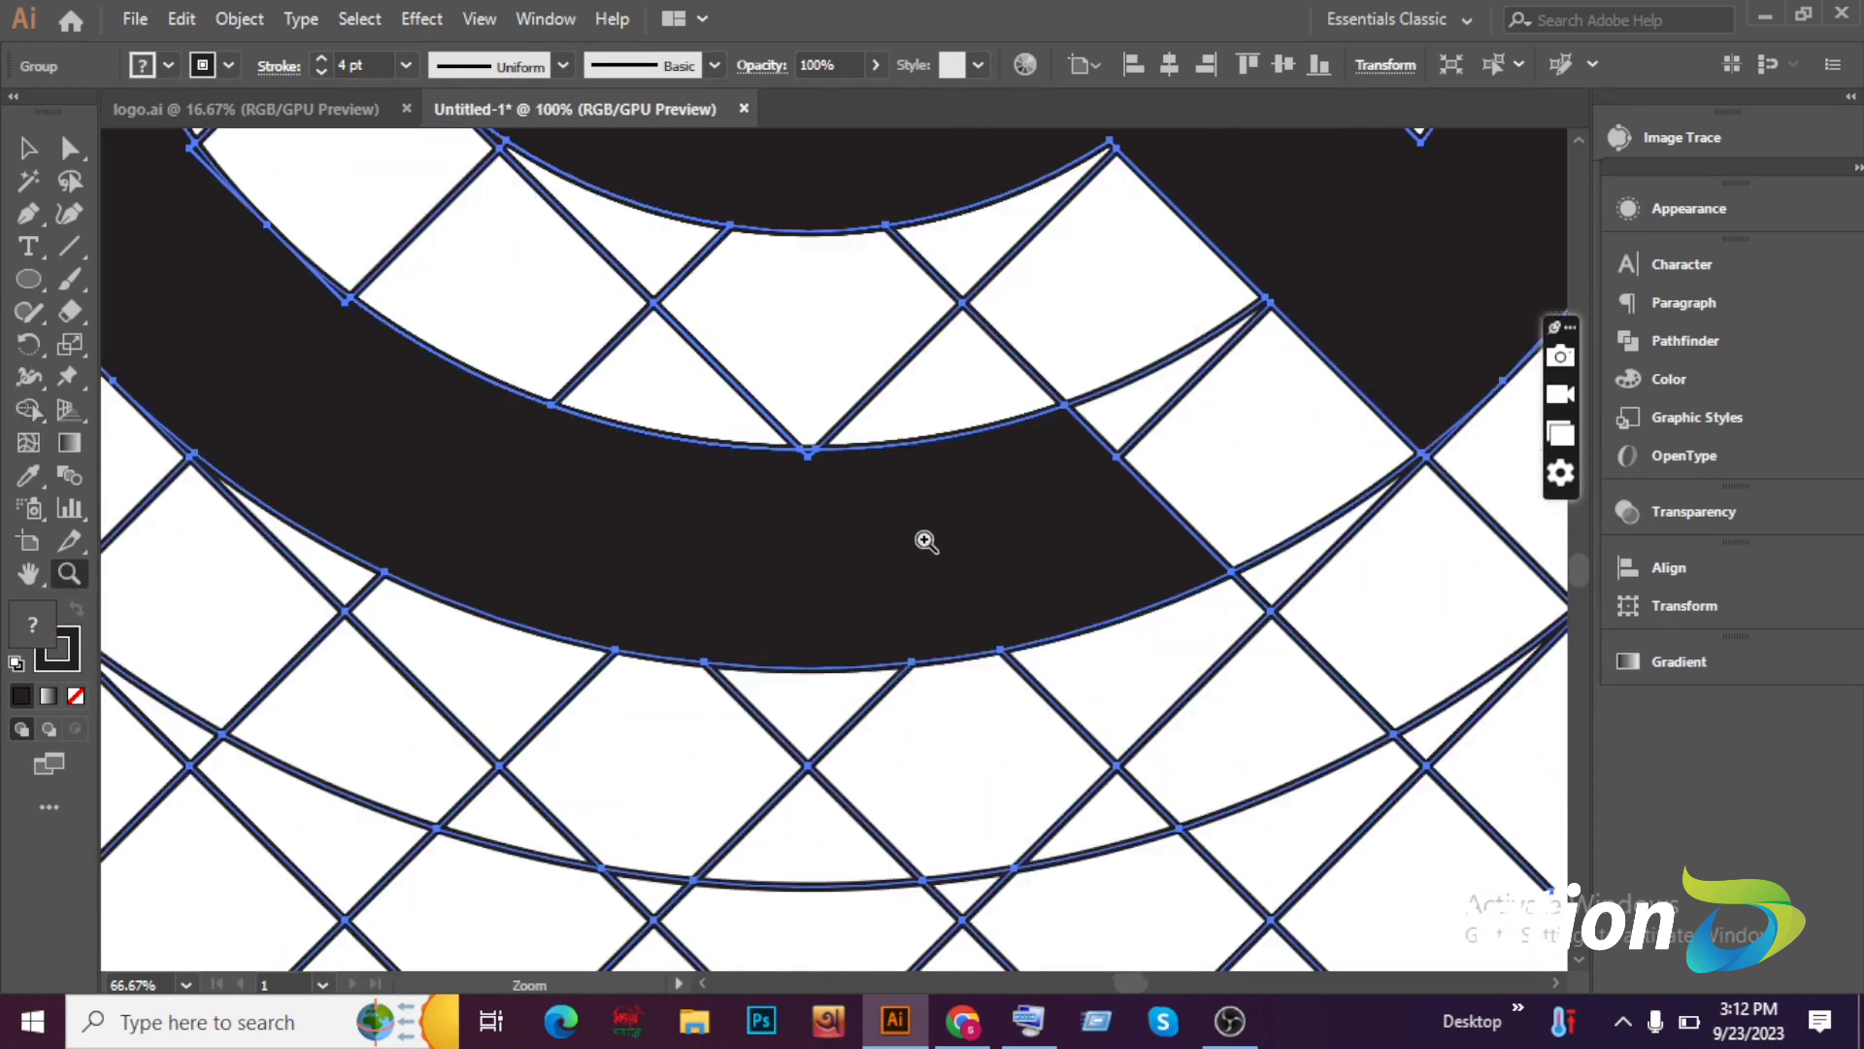
left_click(840, 512, "ctrl")
left_click(840, 513, "ctrl")
left_click(840, 512, "ctrl")
key("space")
left_click_drag(563, 468, 1554, 878)
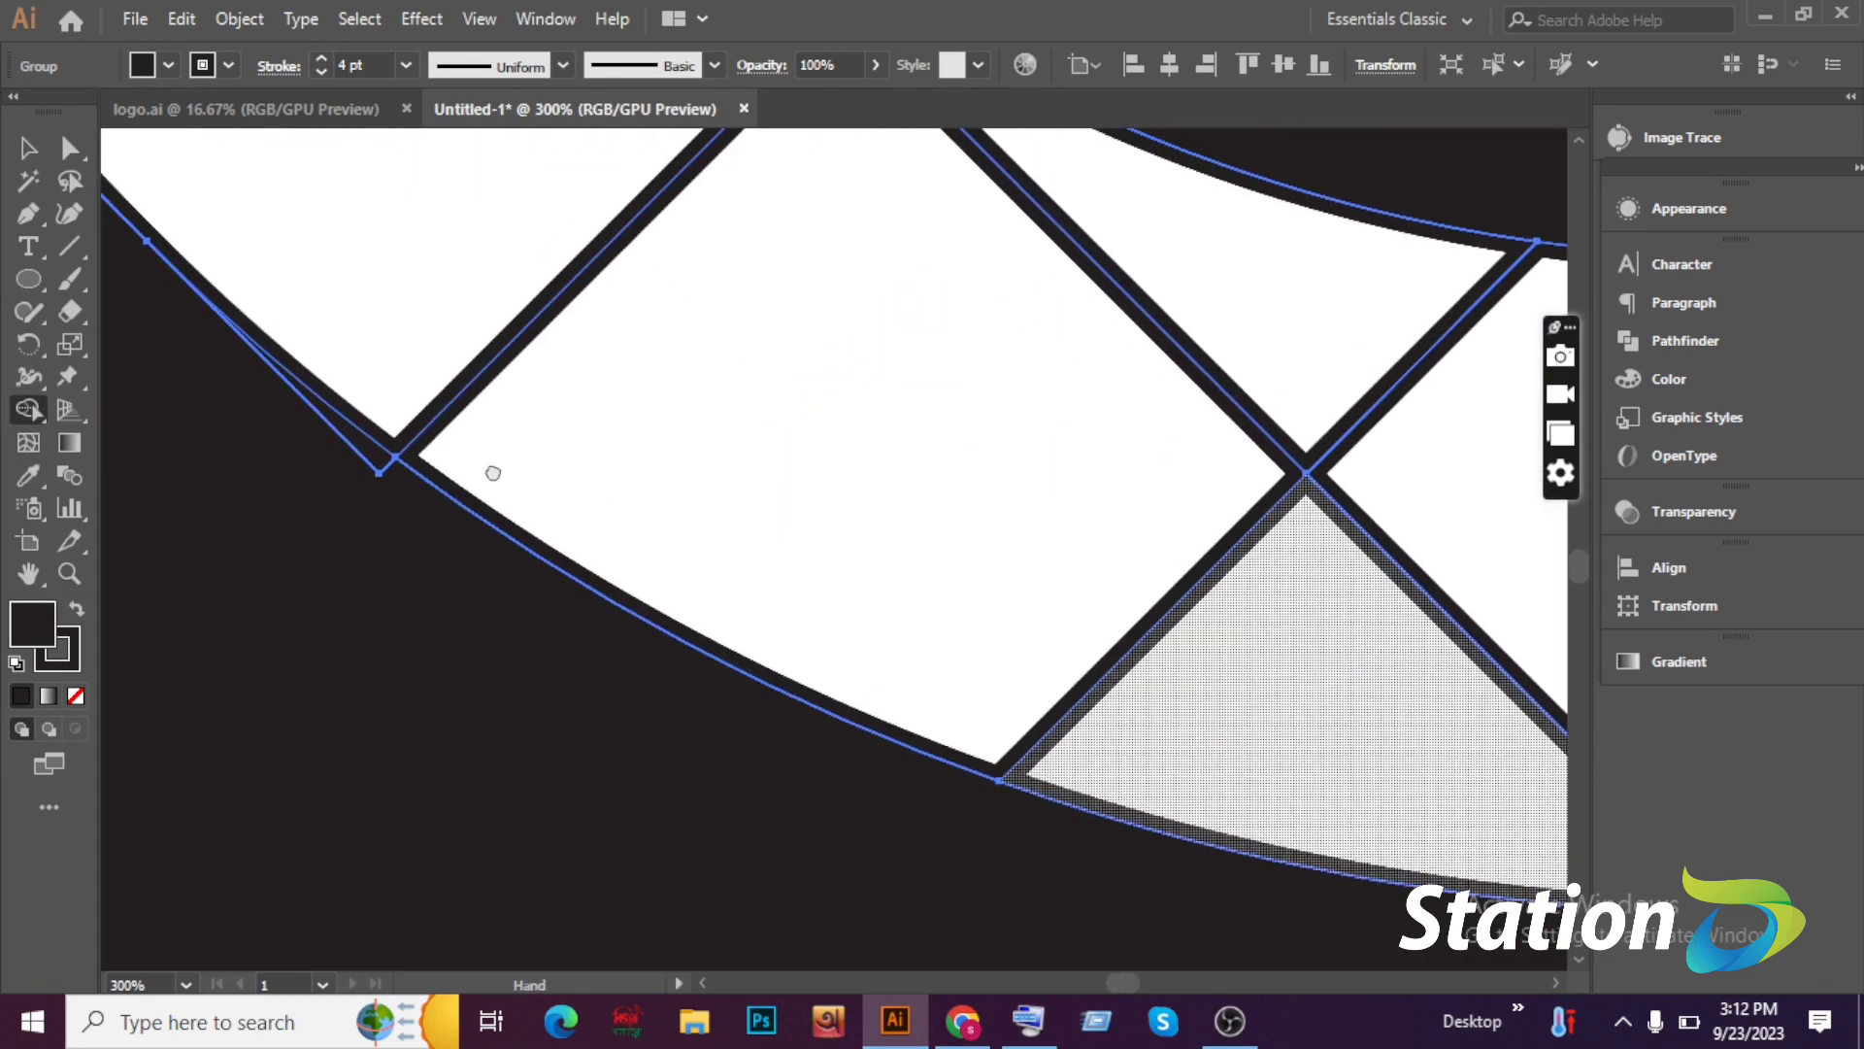
left_click_drag(492, 471, 908, 616)
mouse_move(778, 615)
left_mouse_down()
mouse_move(421, 402)
mouse_move(906, 966)
left_mouse_up()
key("space")
left_click_drag(320, 165, 806, 837)
left_click_drag(848, 306, 852, 568)
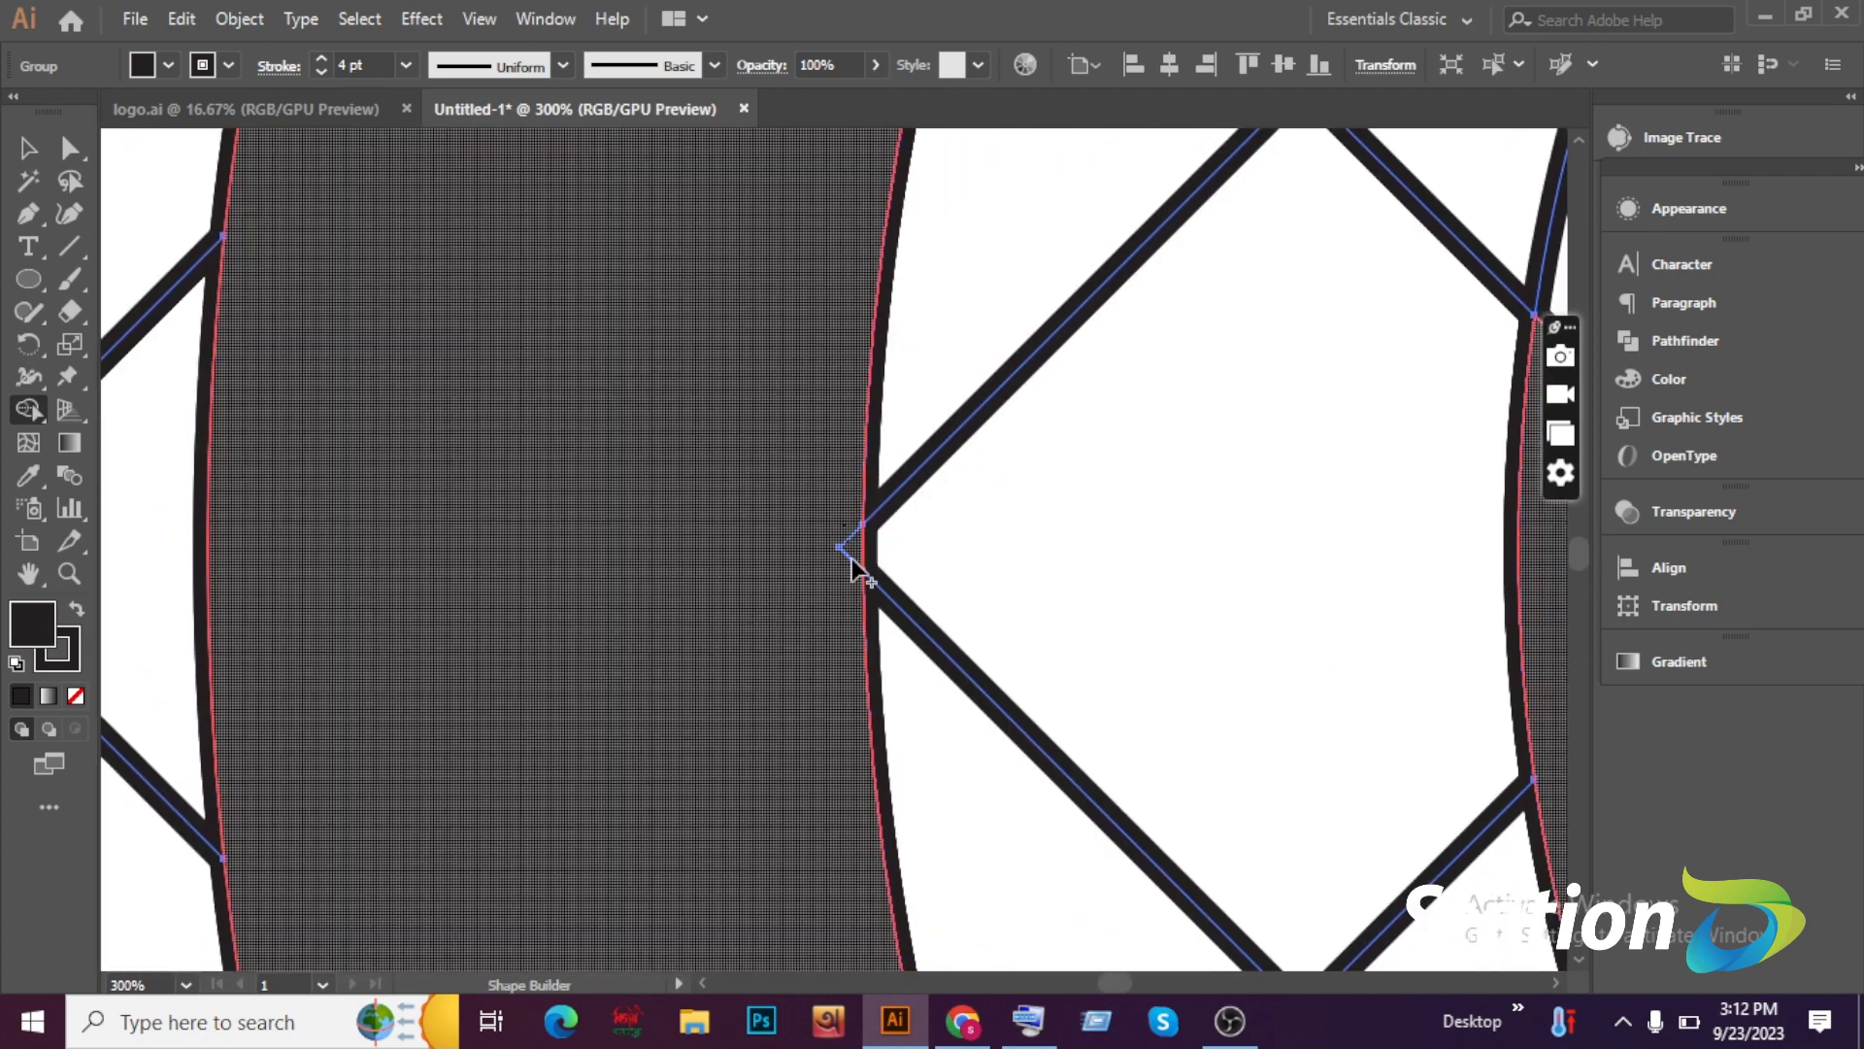
Merge the stray speck inside the central diagonal bar into the black shape.
left_click_drag(821, 443, 999, 874)
left_click_drag(1000, 291, 916, 855)
left_click_drag(874, 679, 541, 310)
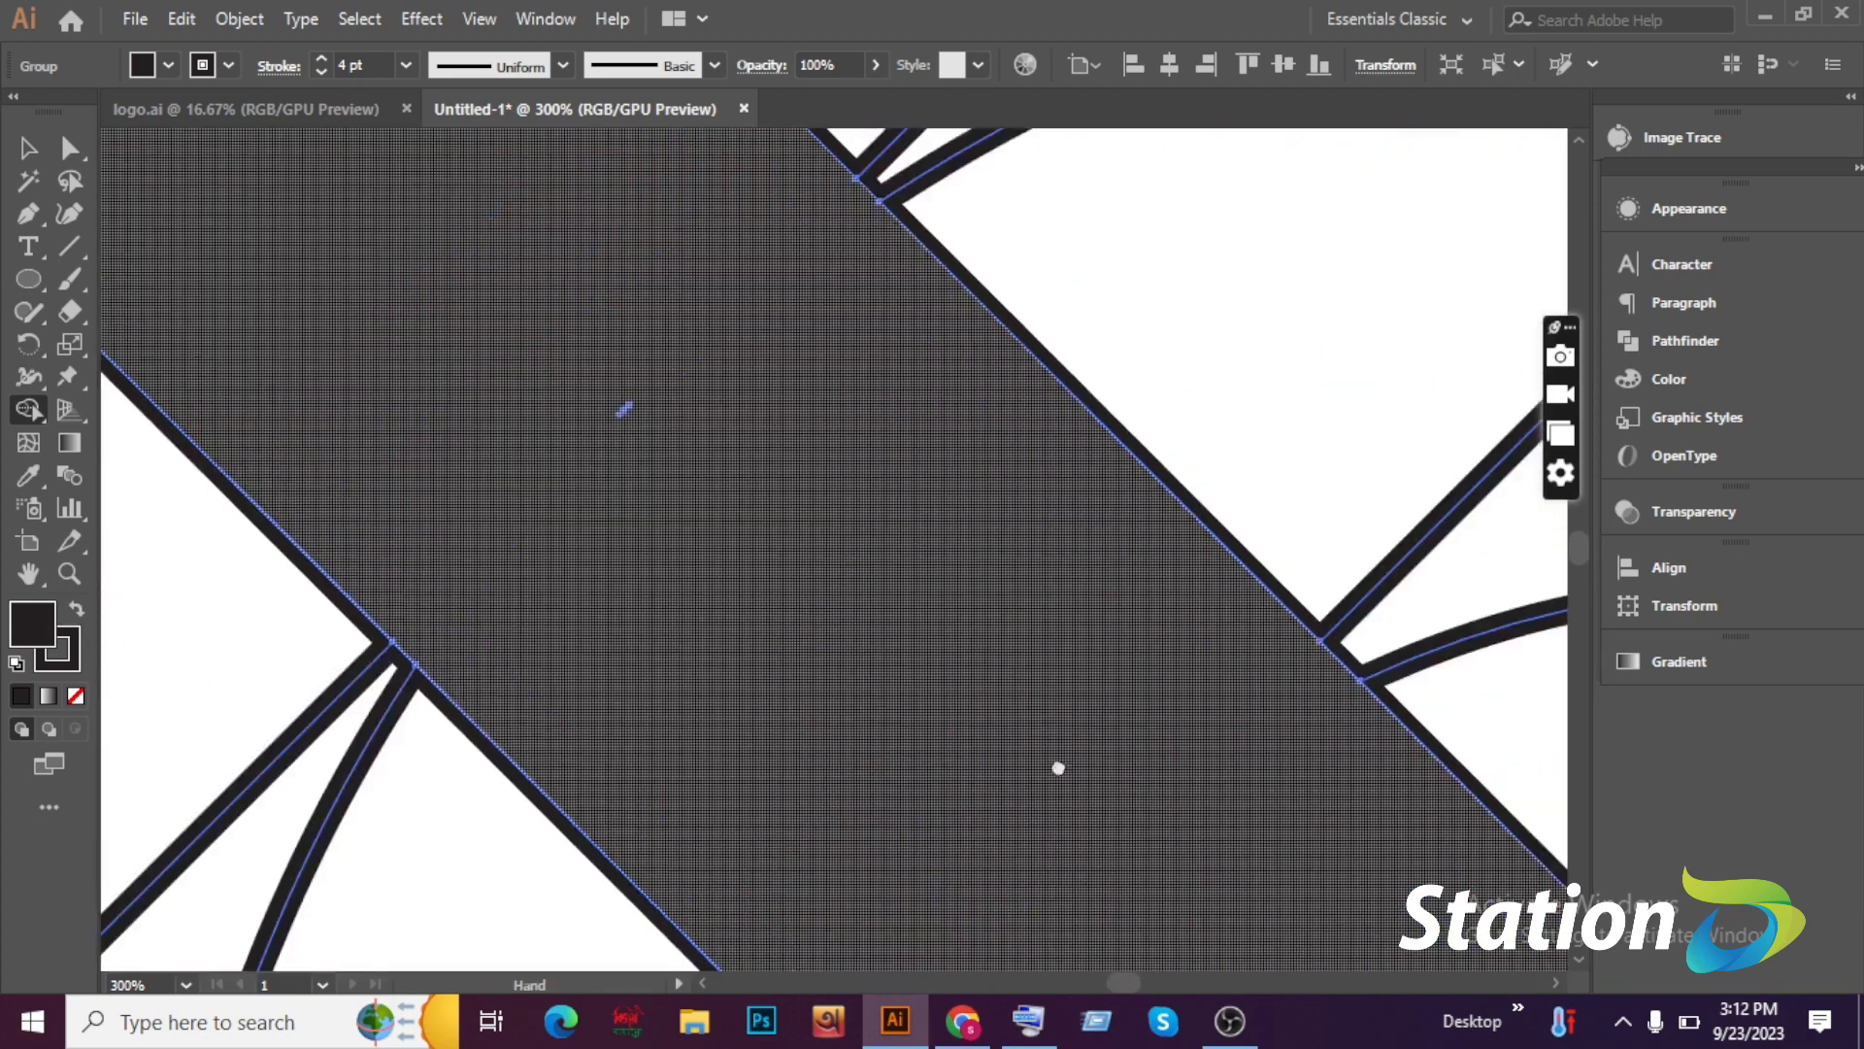
left_click_drag(602, 403, 649, 463)
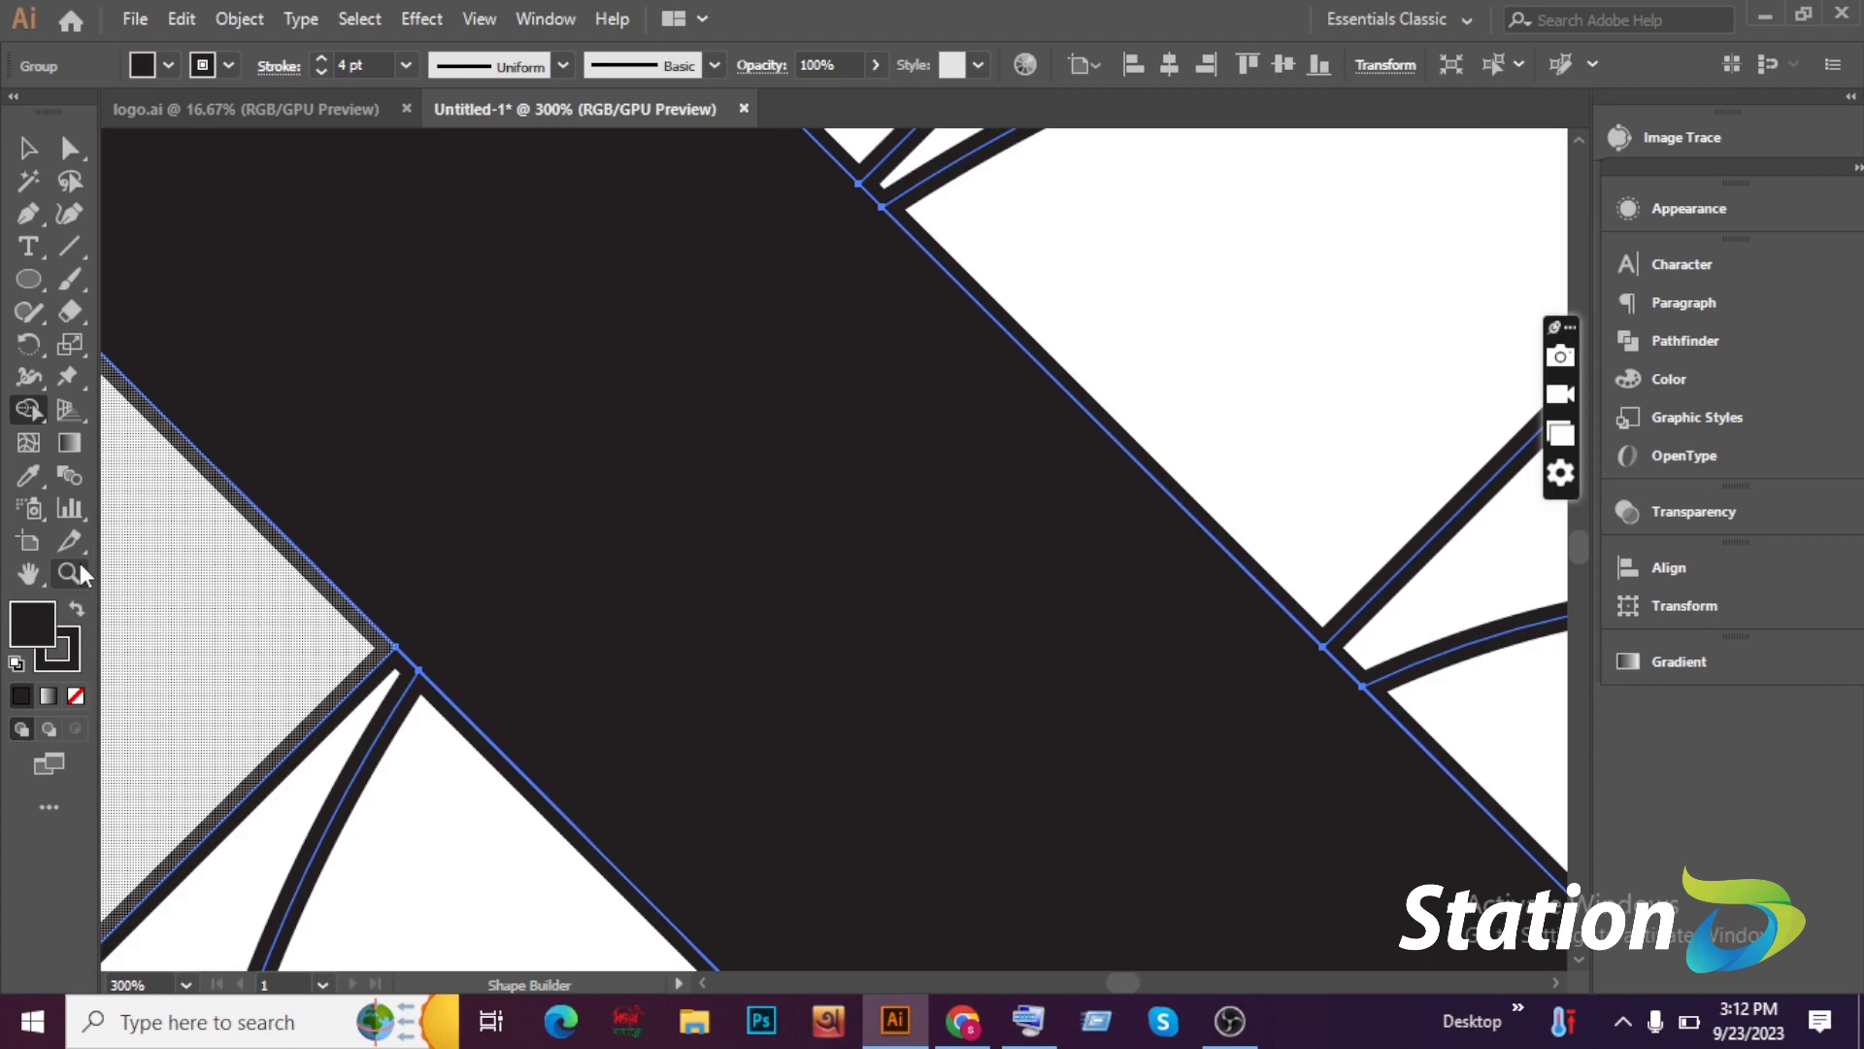
Merge the leftover notch on the inner edge of the outer band's upper right-hand curve into the shape with Shape Builder.
left_click(69, 573)
left_click(1045, 599, "alt")
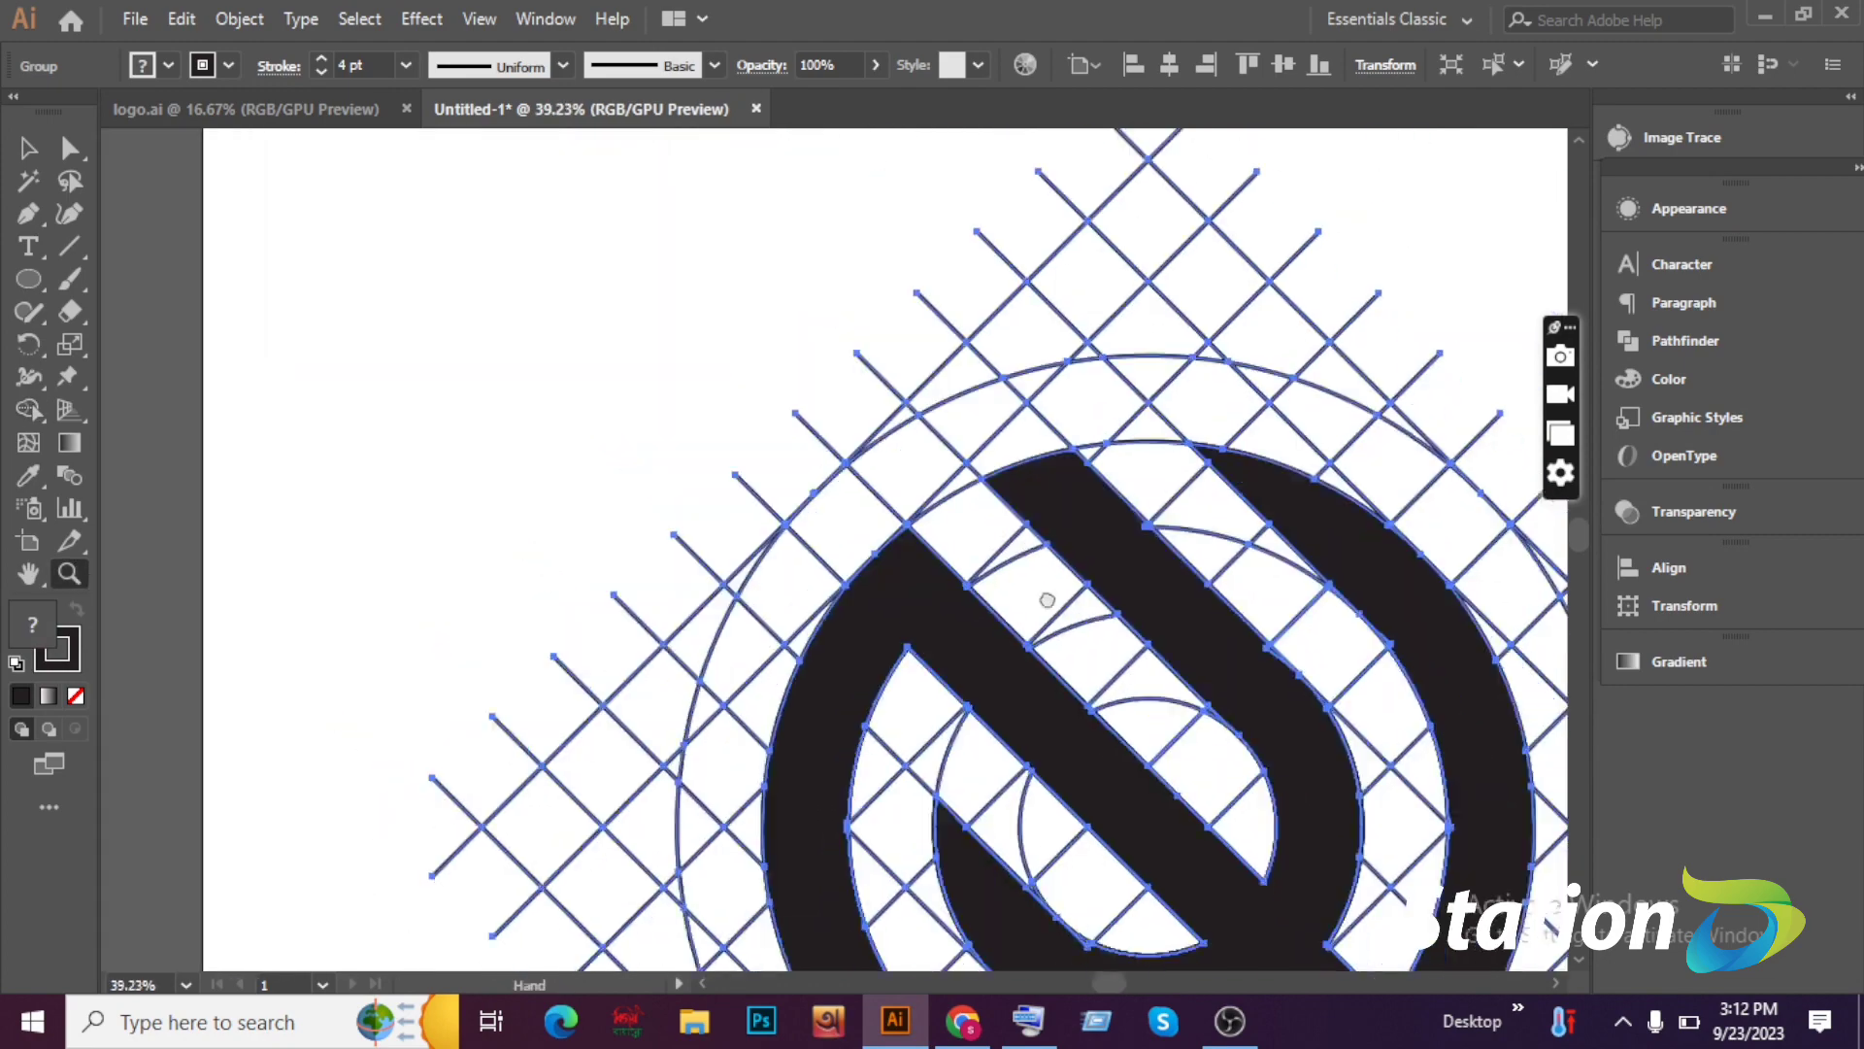
left_click(832, 441)
left_click(832, 441)
left_click(798, 631)
left_click(798, 631)
mouse_move(1098, 932)
left_mouse_down()
mouse_move(1069, 645)
mouse_move(982, 258)
left_mouse_up()
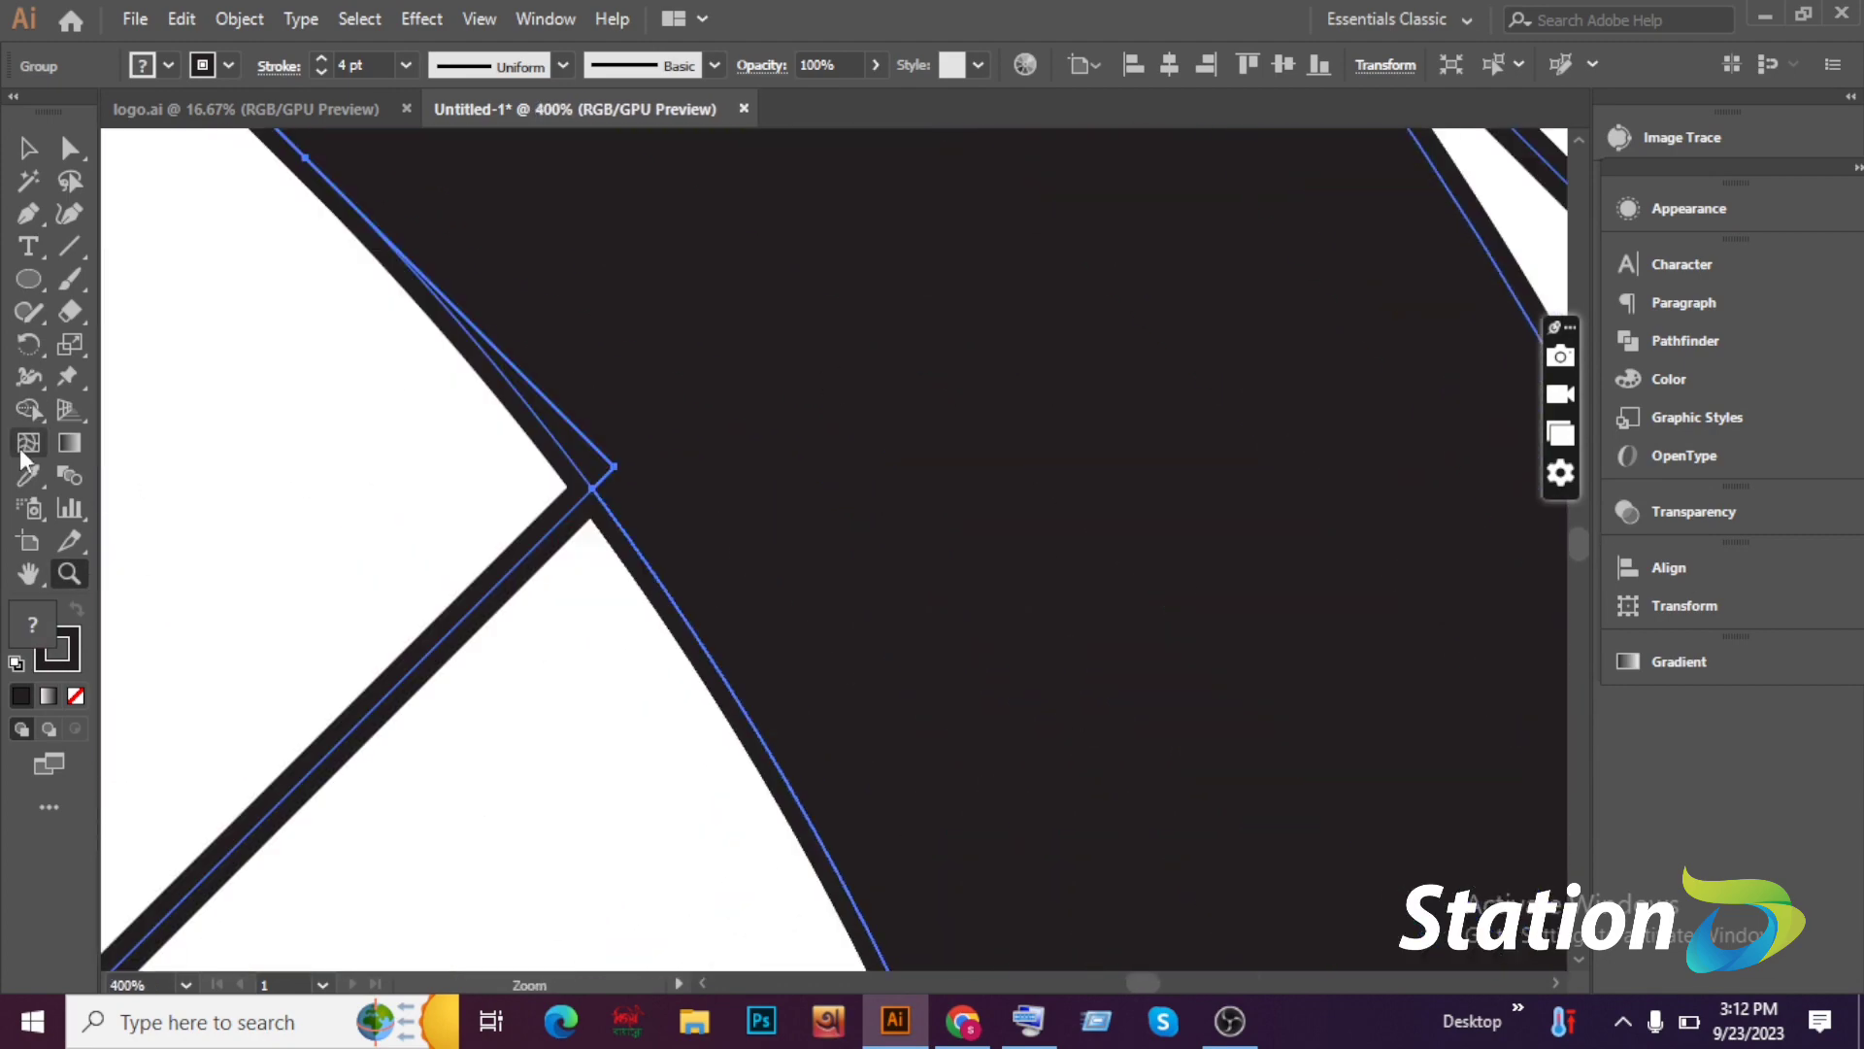
left_click(28, 410)
mouse_move(670, 467)
left_mouse_down()
mouse_move(615, 494)
mouse_move(585, 456)
left_mouse_up()
mouse_move(666, 438)
left_mouse_down()
mouse_move(710, 467)
mouse_move(854, 427)
left_mouse_up()
Merge the small notch halfway down the inner edge of the outer band's right-hand curve into the shape.
left_click_drag(662, 142, 354, 155)
left_click_drag(1253, 825, 573, 165)
left_click_drag(962, 922, 865, 271)
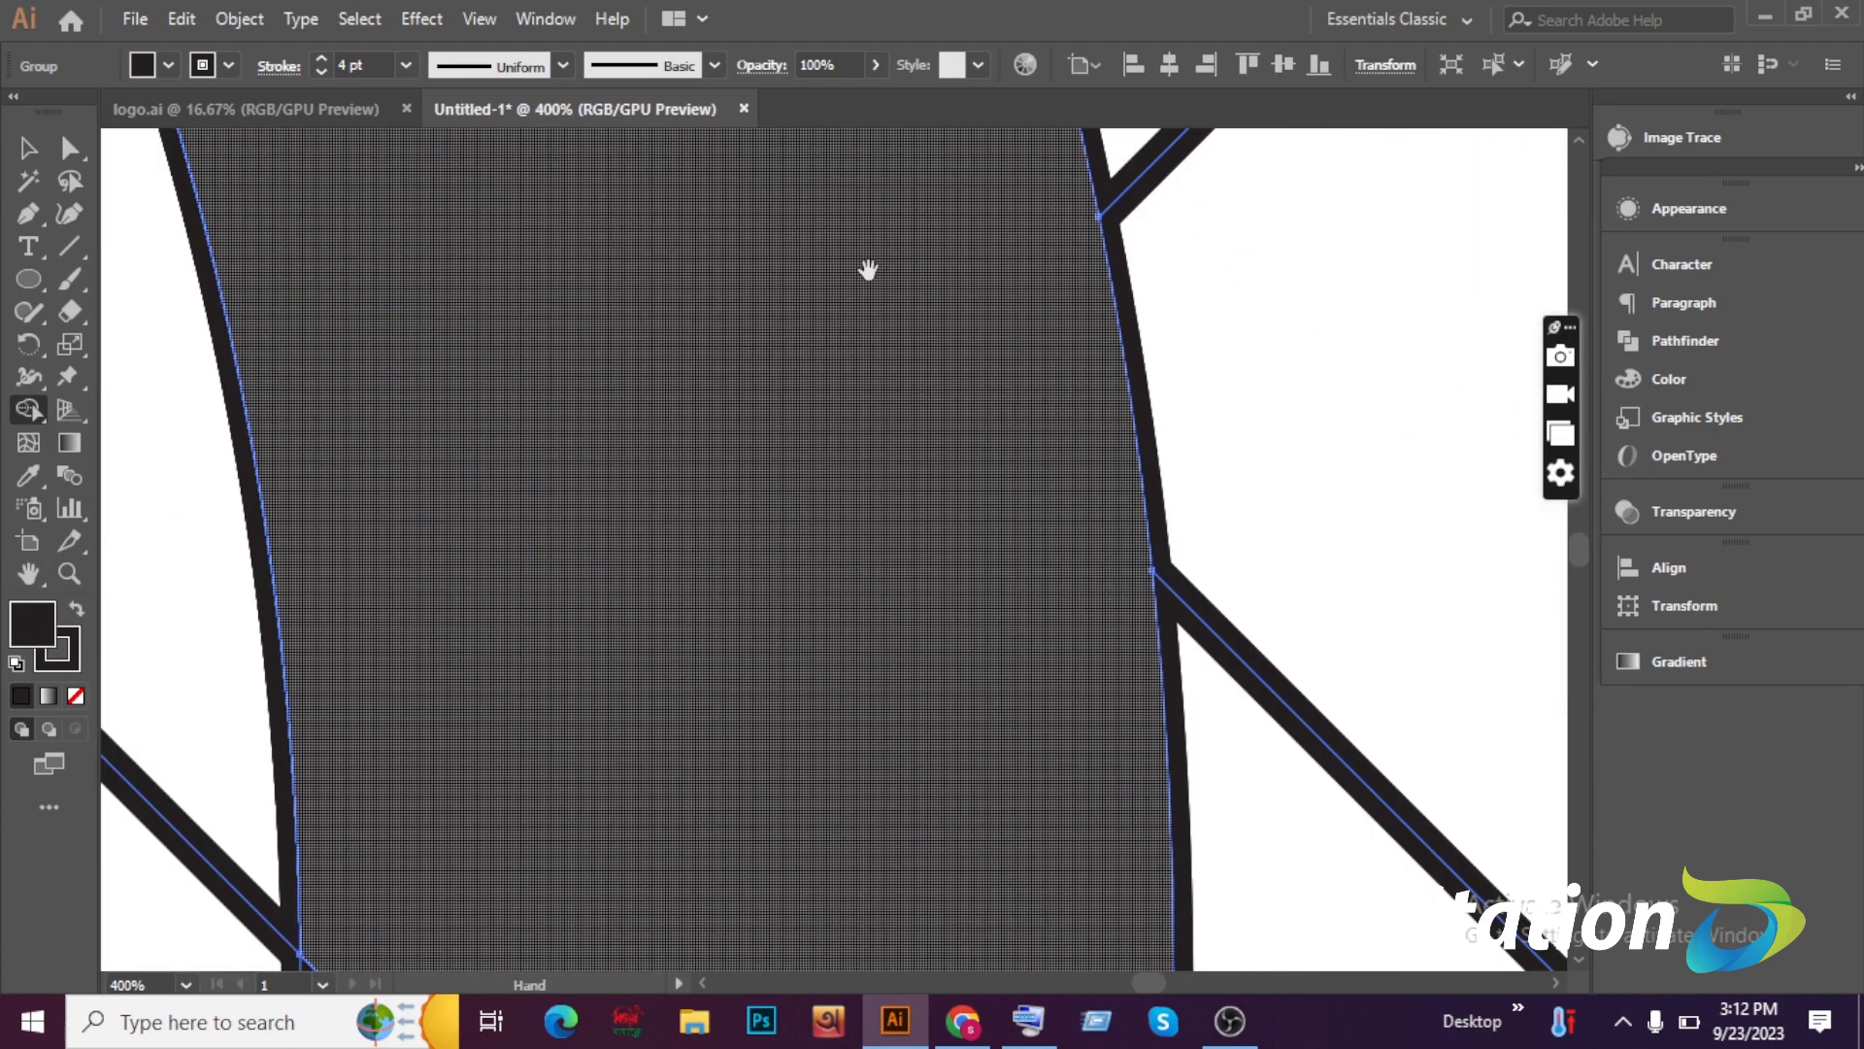
left_click_drag(296, 918, 427, 301)
left_click_drag(691, 740, 698, 746)
left_click_drag(895, 777, 1008, 140)
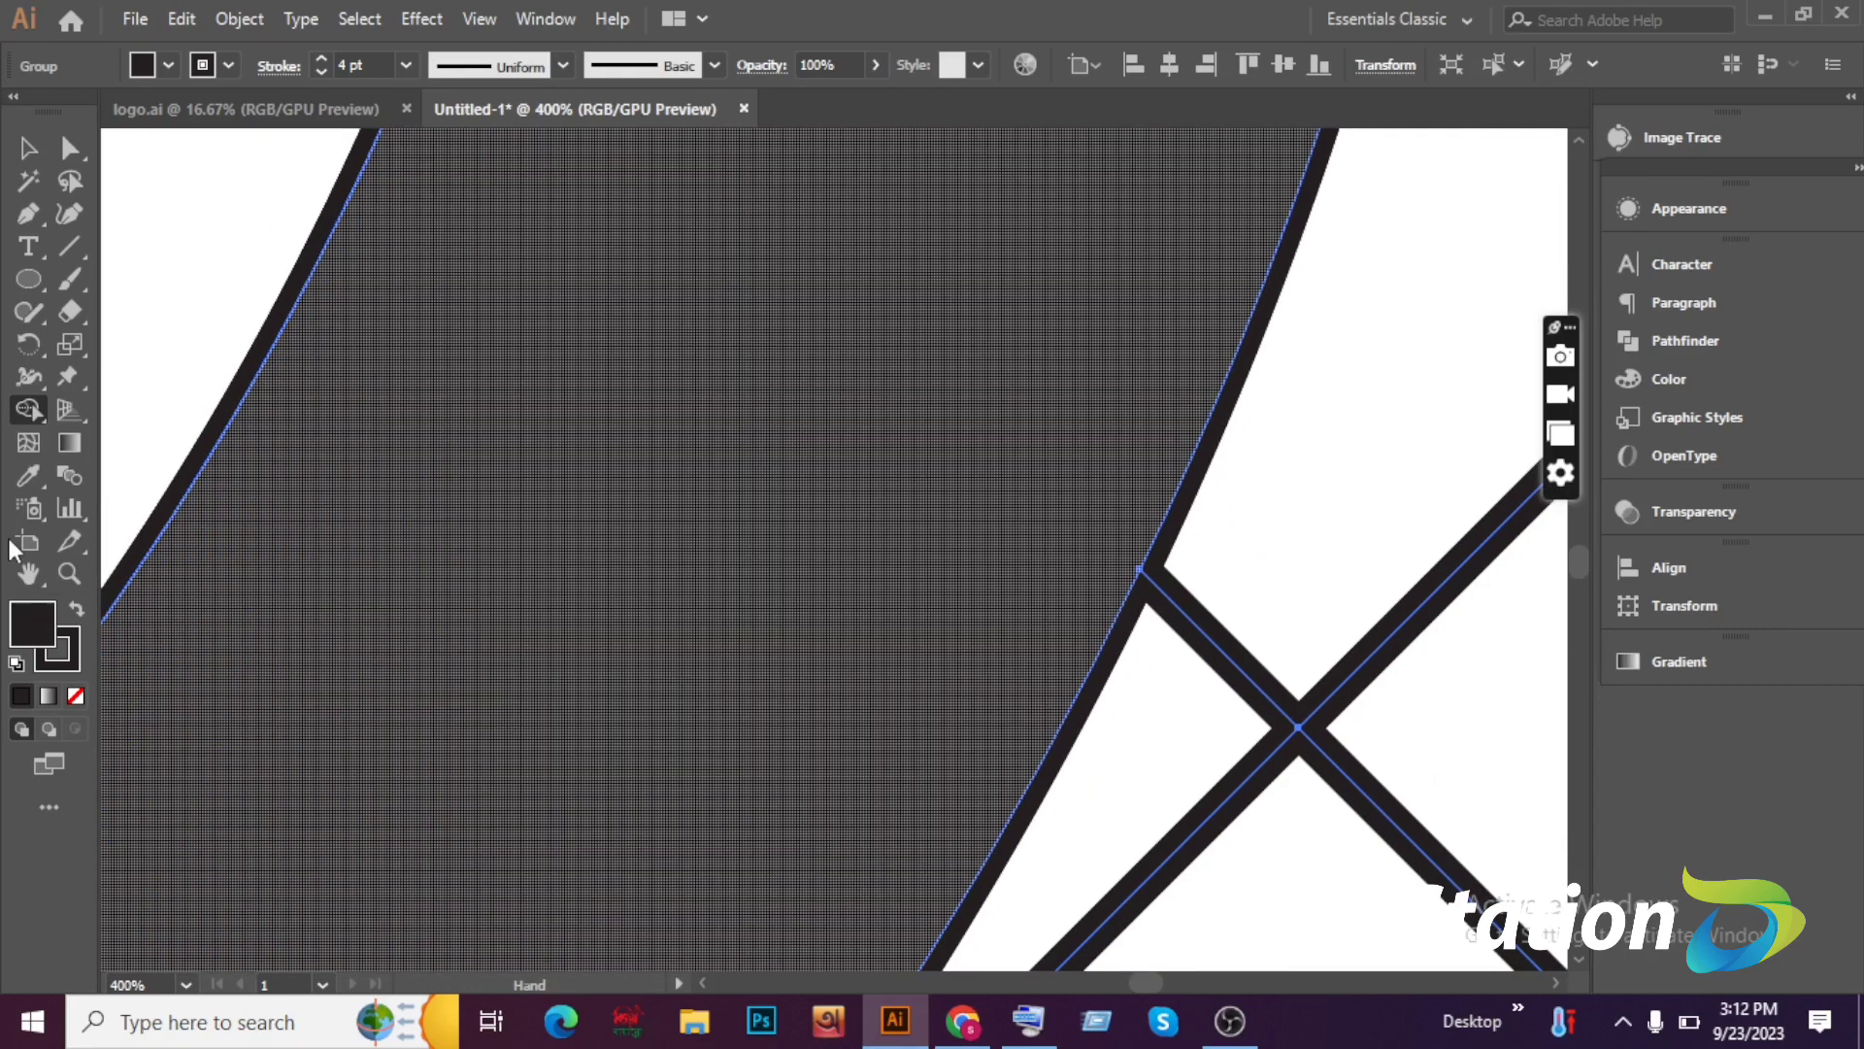
Merge the triangular sliver on the inner edge of the hook-shaped inner band into the black shape.
left_click(69, 573)
left_click_drag(1253, 776, 856, 817)
left_click(408, 654)
left_click(748, 462)
left_click(834, 549)
left_click(834, 549)
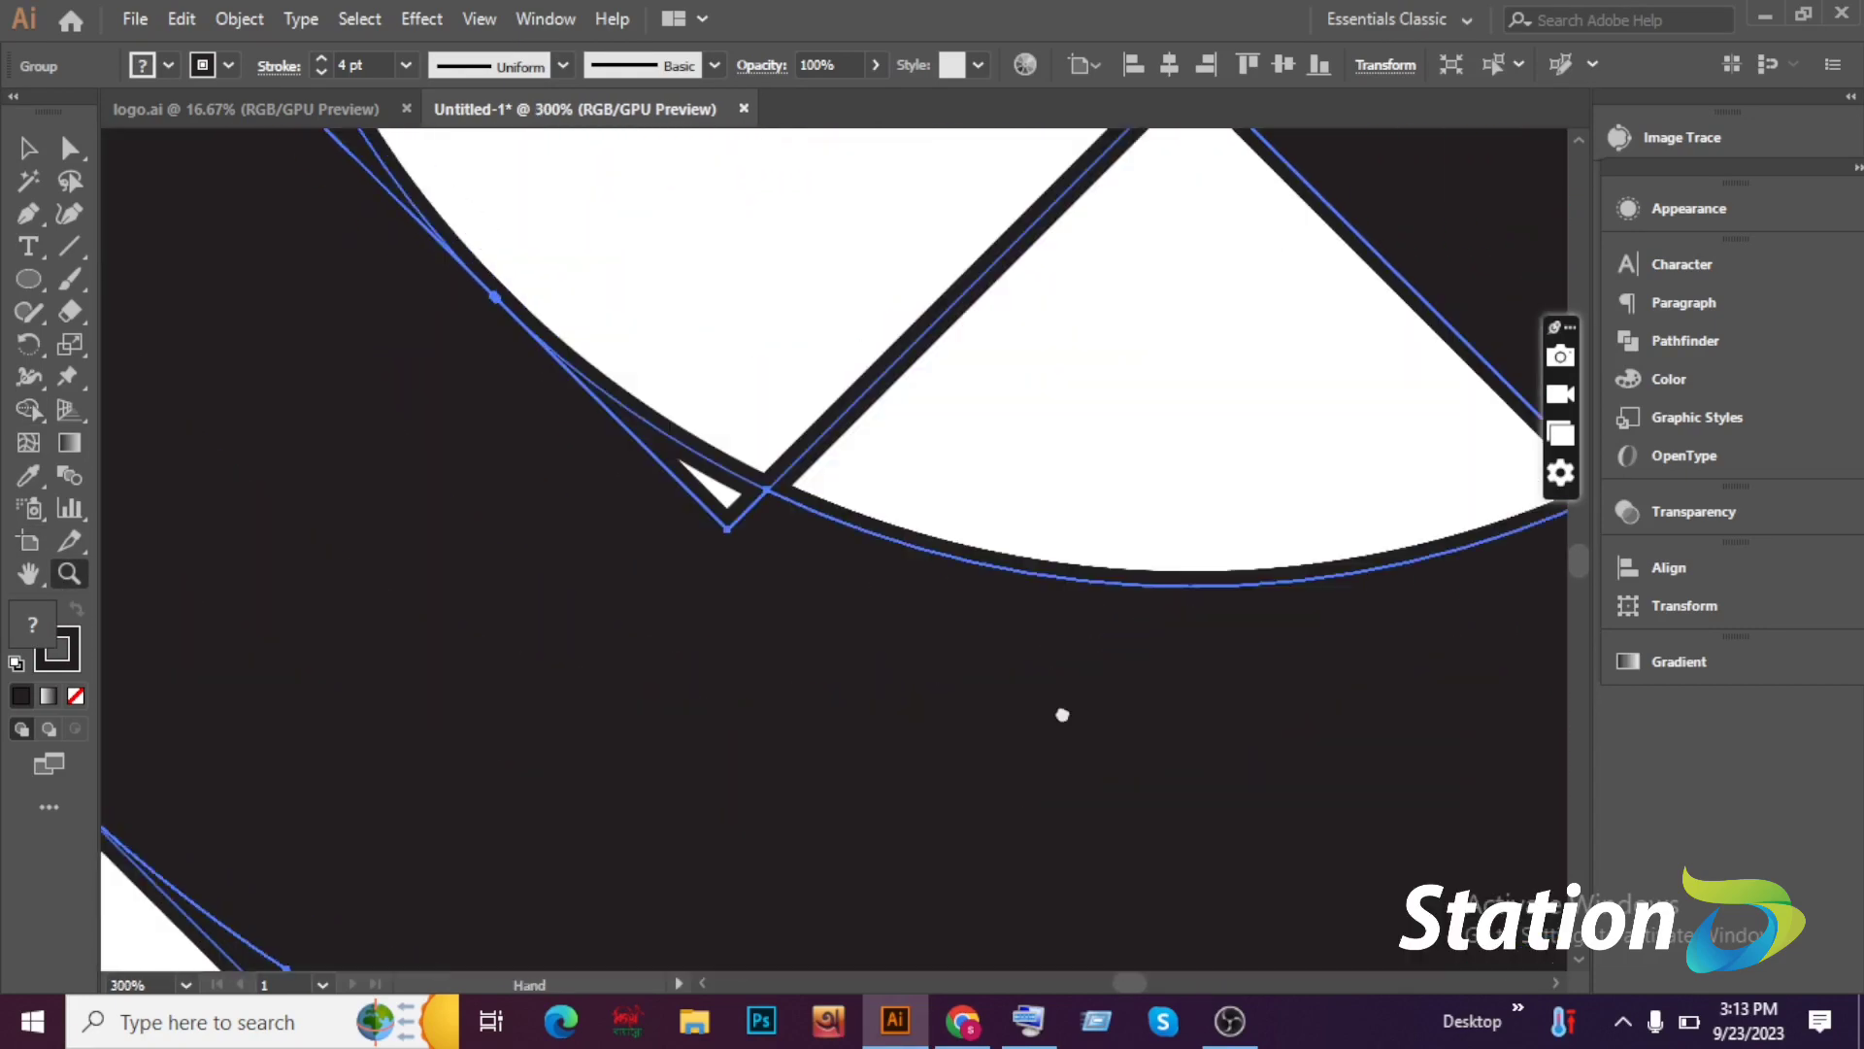
left_click_drag(1061, 716, 1118, 763)
key("shift+m")
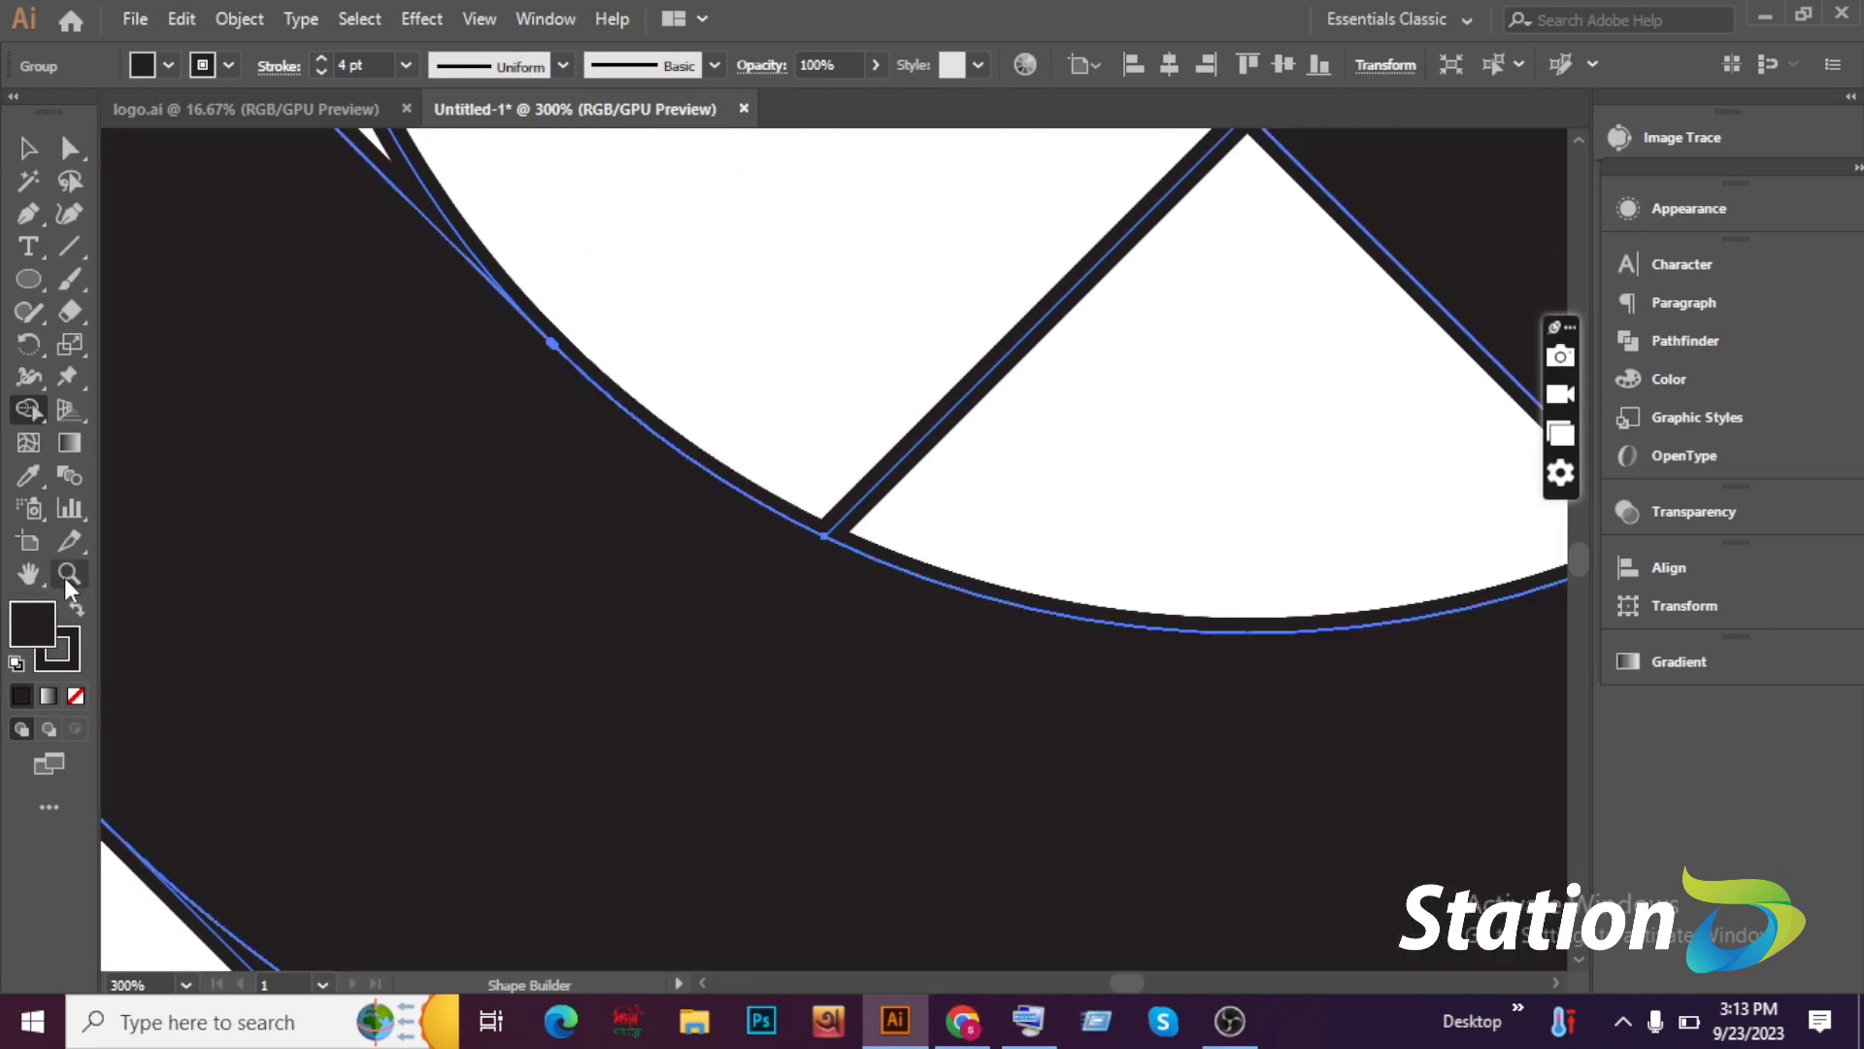
Merge the tiny leftover piece where a circle arc meets the upper diagonal bar's upper edge into the shape.
left_click(69, 574)
left_click_drag(932, 699, 812, 645)
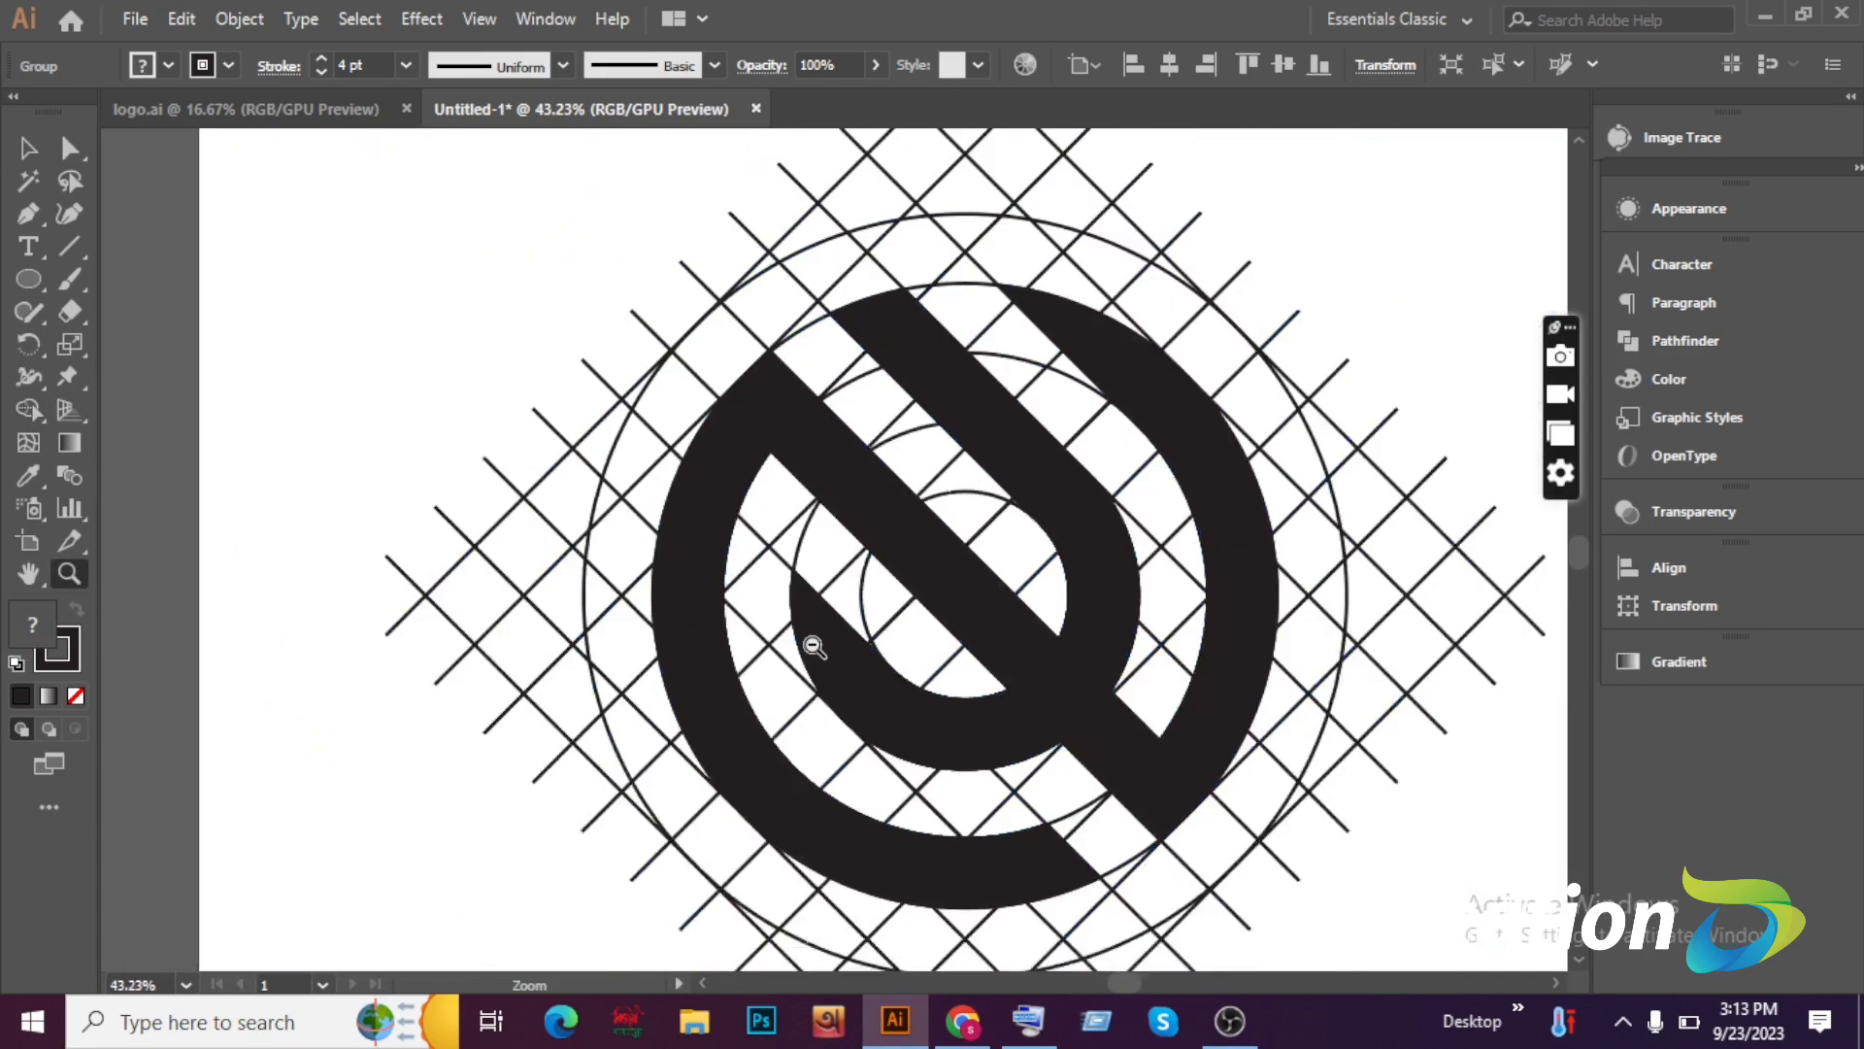
left_click(976, 486)
left_click(874, 457)
left_click(825, 505)
left_click(800, 540)
left_click(807, 437)
left_click(807, 437)
left_click(807, 437)
left_click(28, 410)
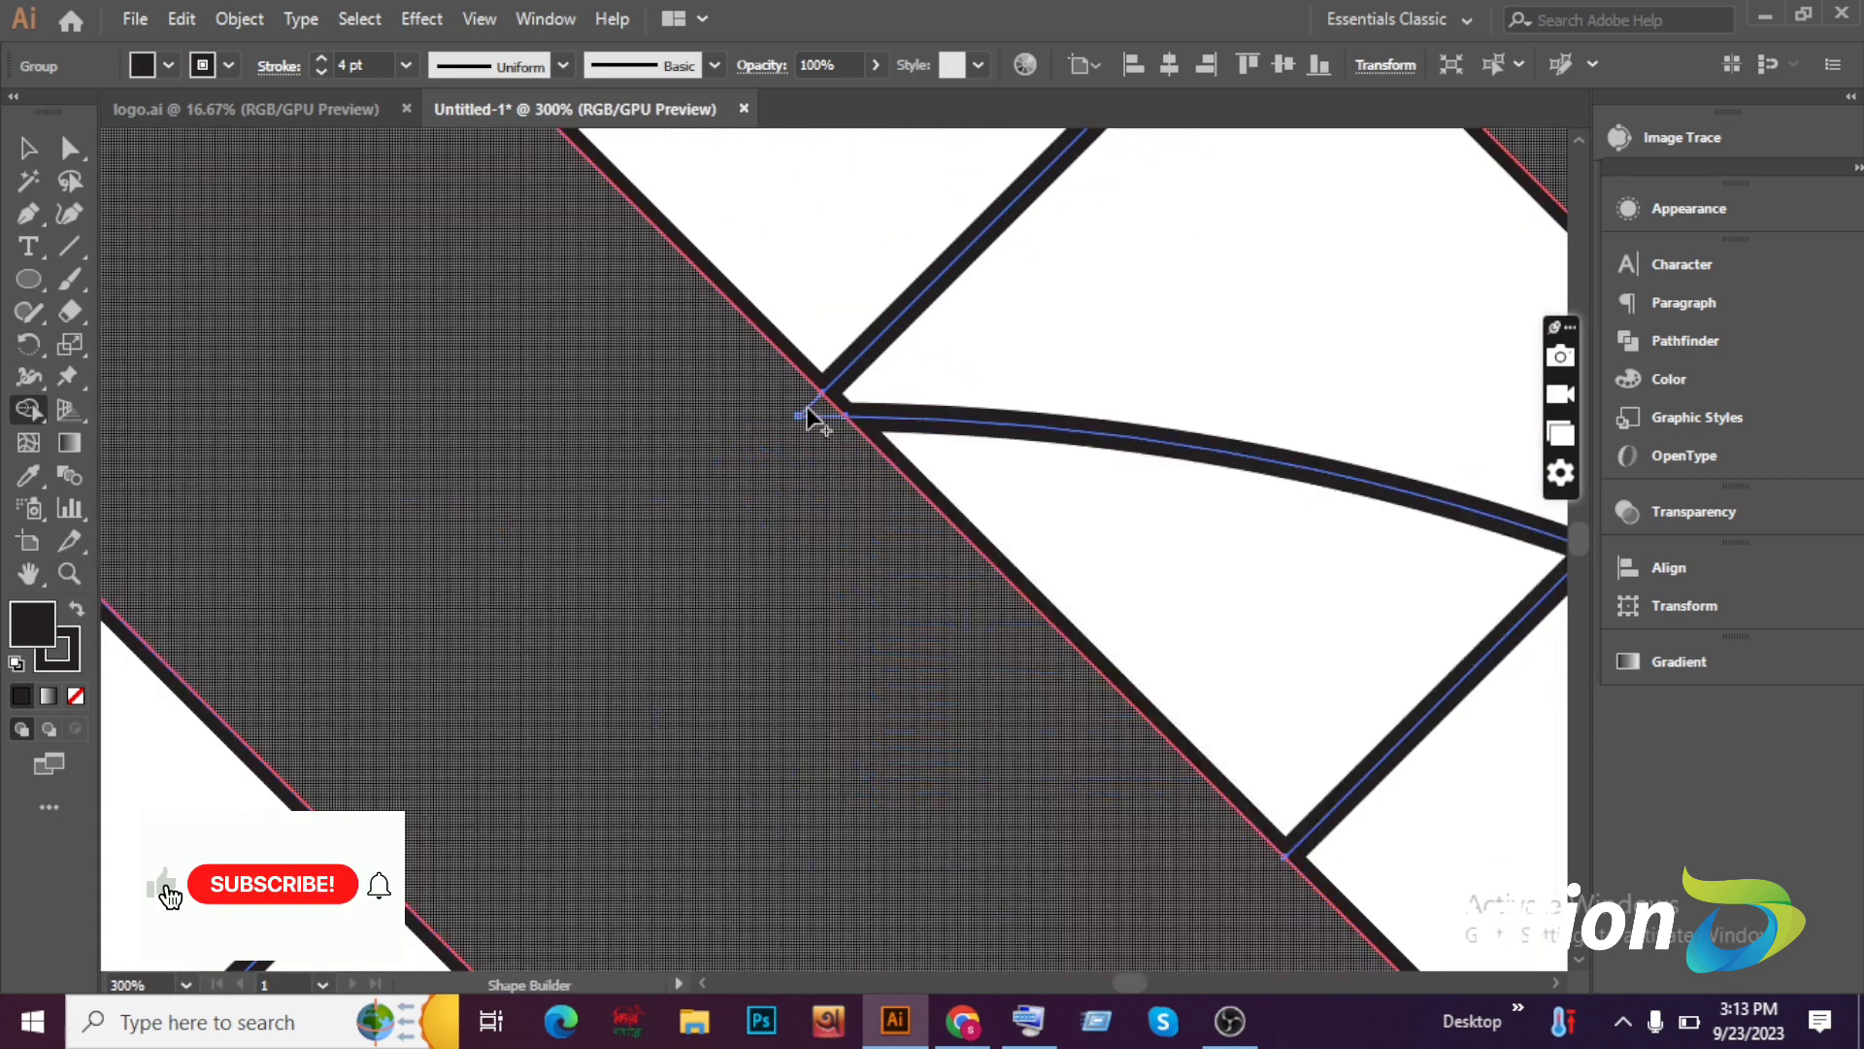
Examine the merged logo shape at different magnifications for leftover slivers.
left_click(69, 574)
left_click_drag(1291, 738, 1104, 671)
left_click(951, 597)
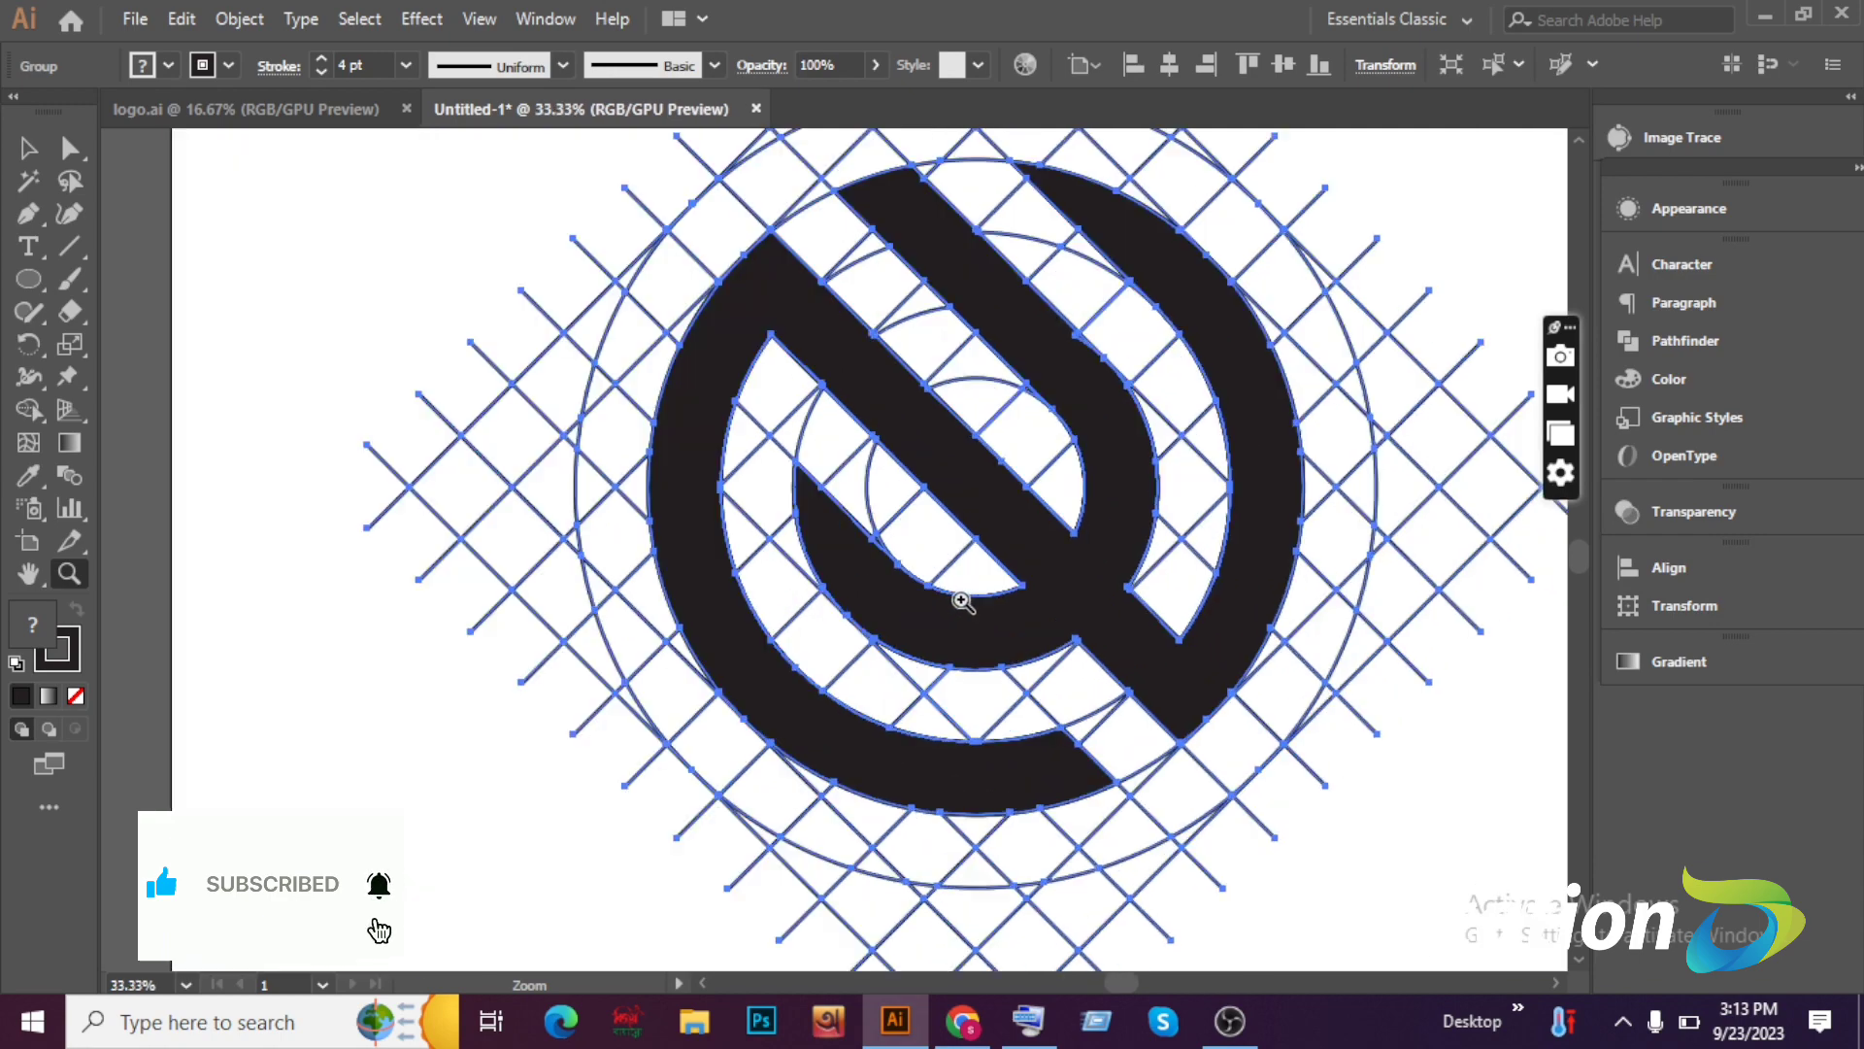
left_click(857, 582)
left_click(728, 576)
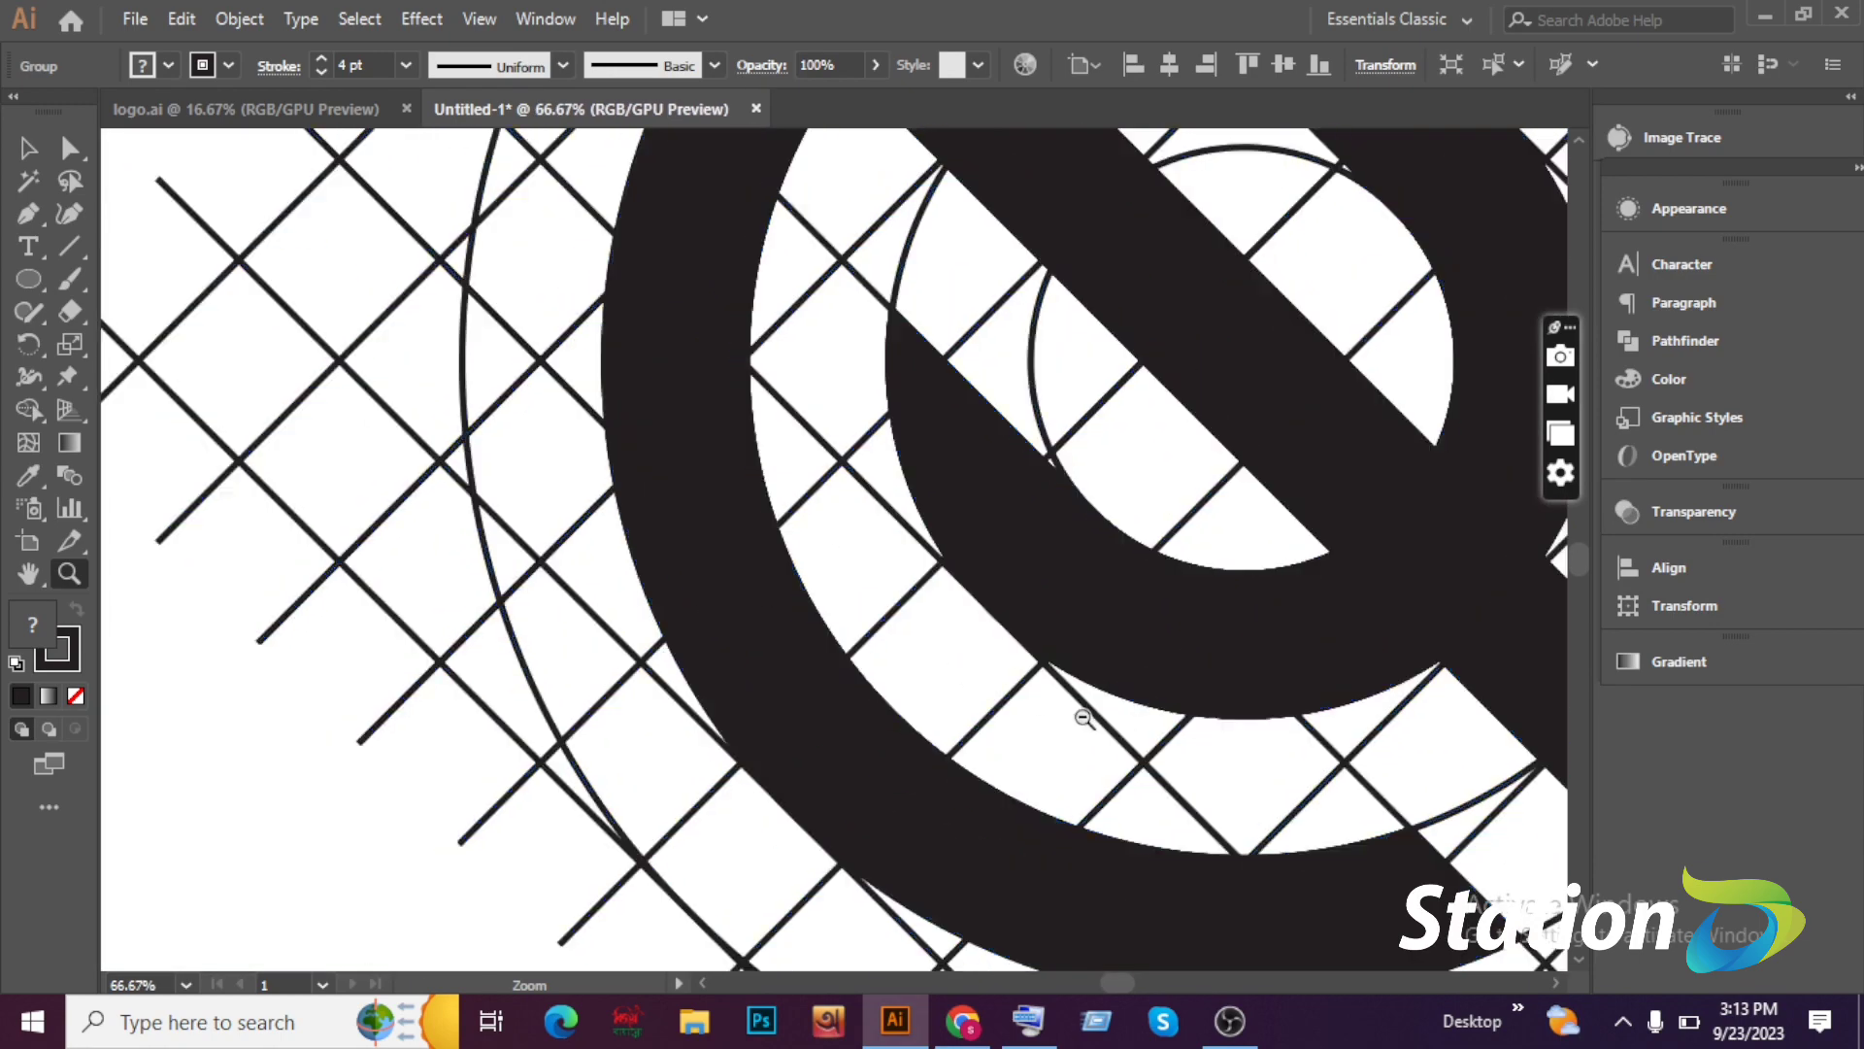
left_click_drag(1082, 715, 1000, 714)
left_click_drag(1156, 712, 874, 670)
left_click_drag(1091, 708, 1046, 679)
left_click_drag(1046, 678, 964, 639)
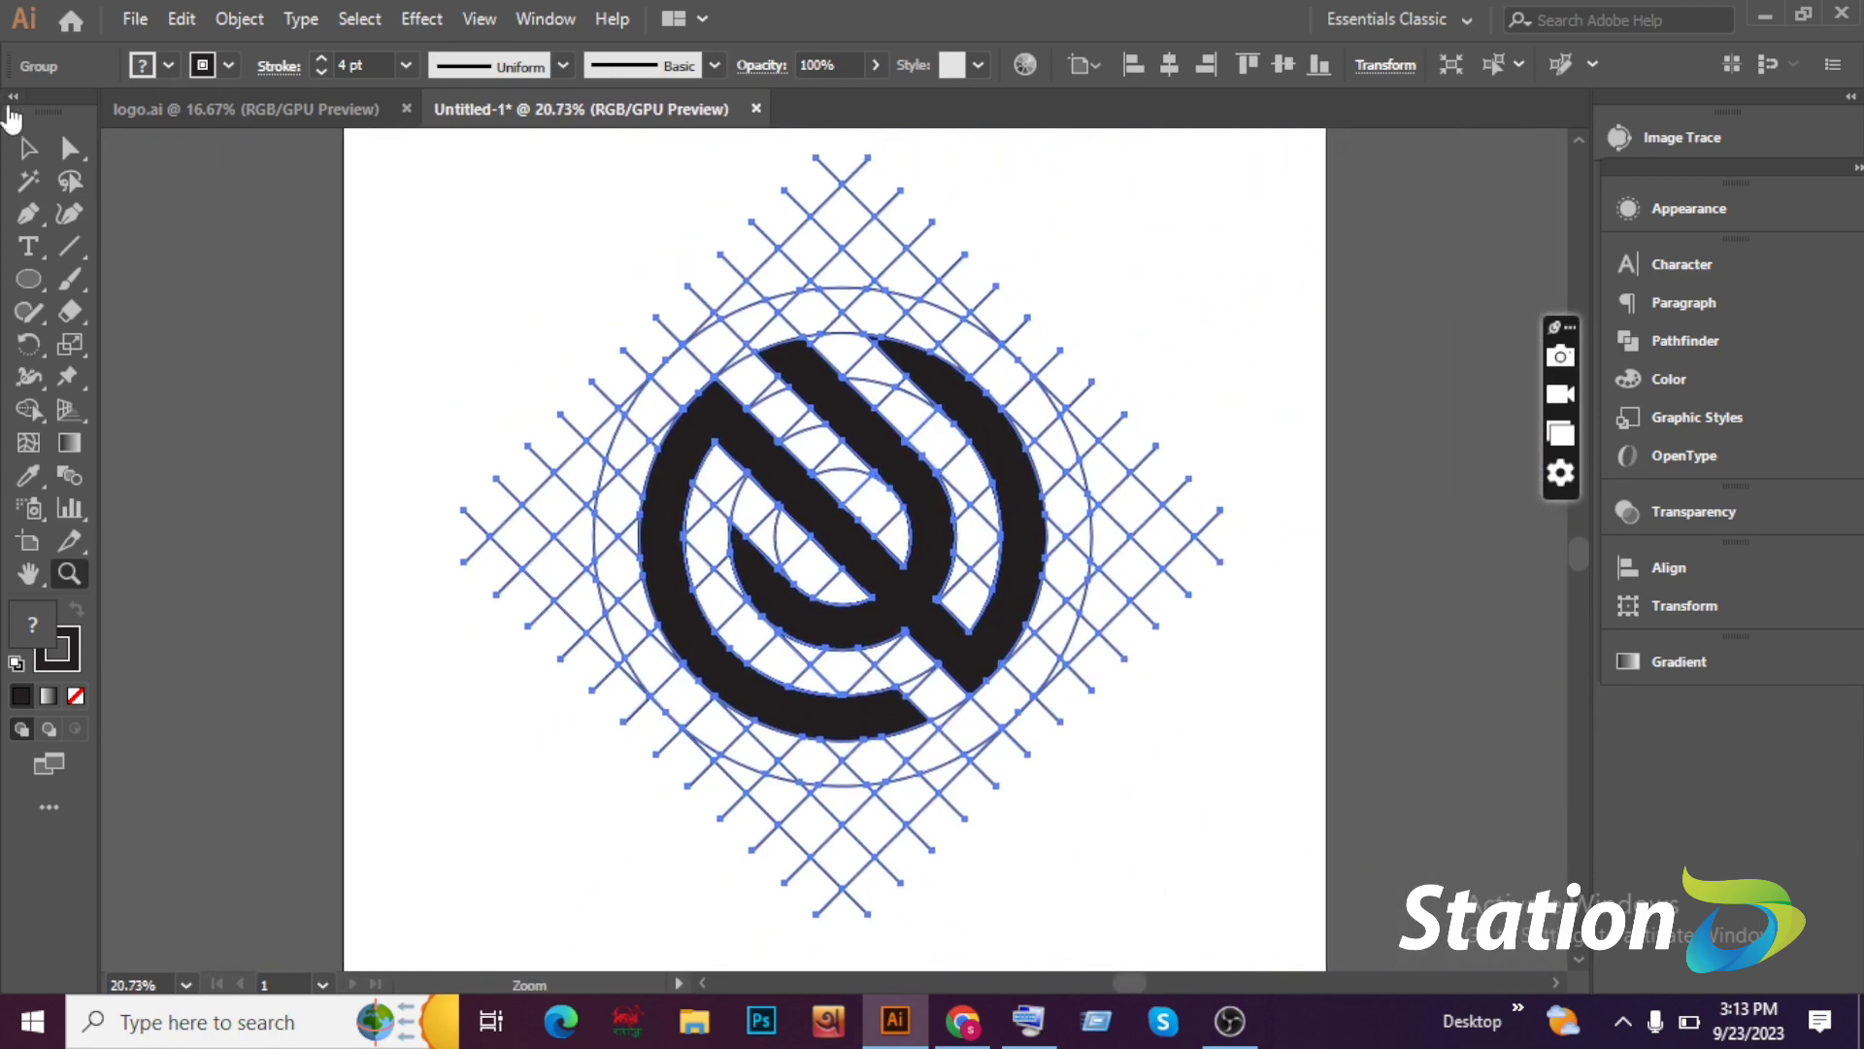
Try to place a copy of the merged logo shape beside the construction grid.
left_click(66, 149)
left_click(281, 256)
left_click(927, 381)
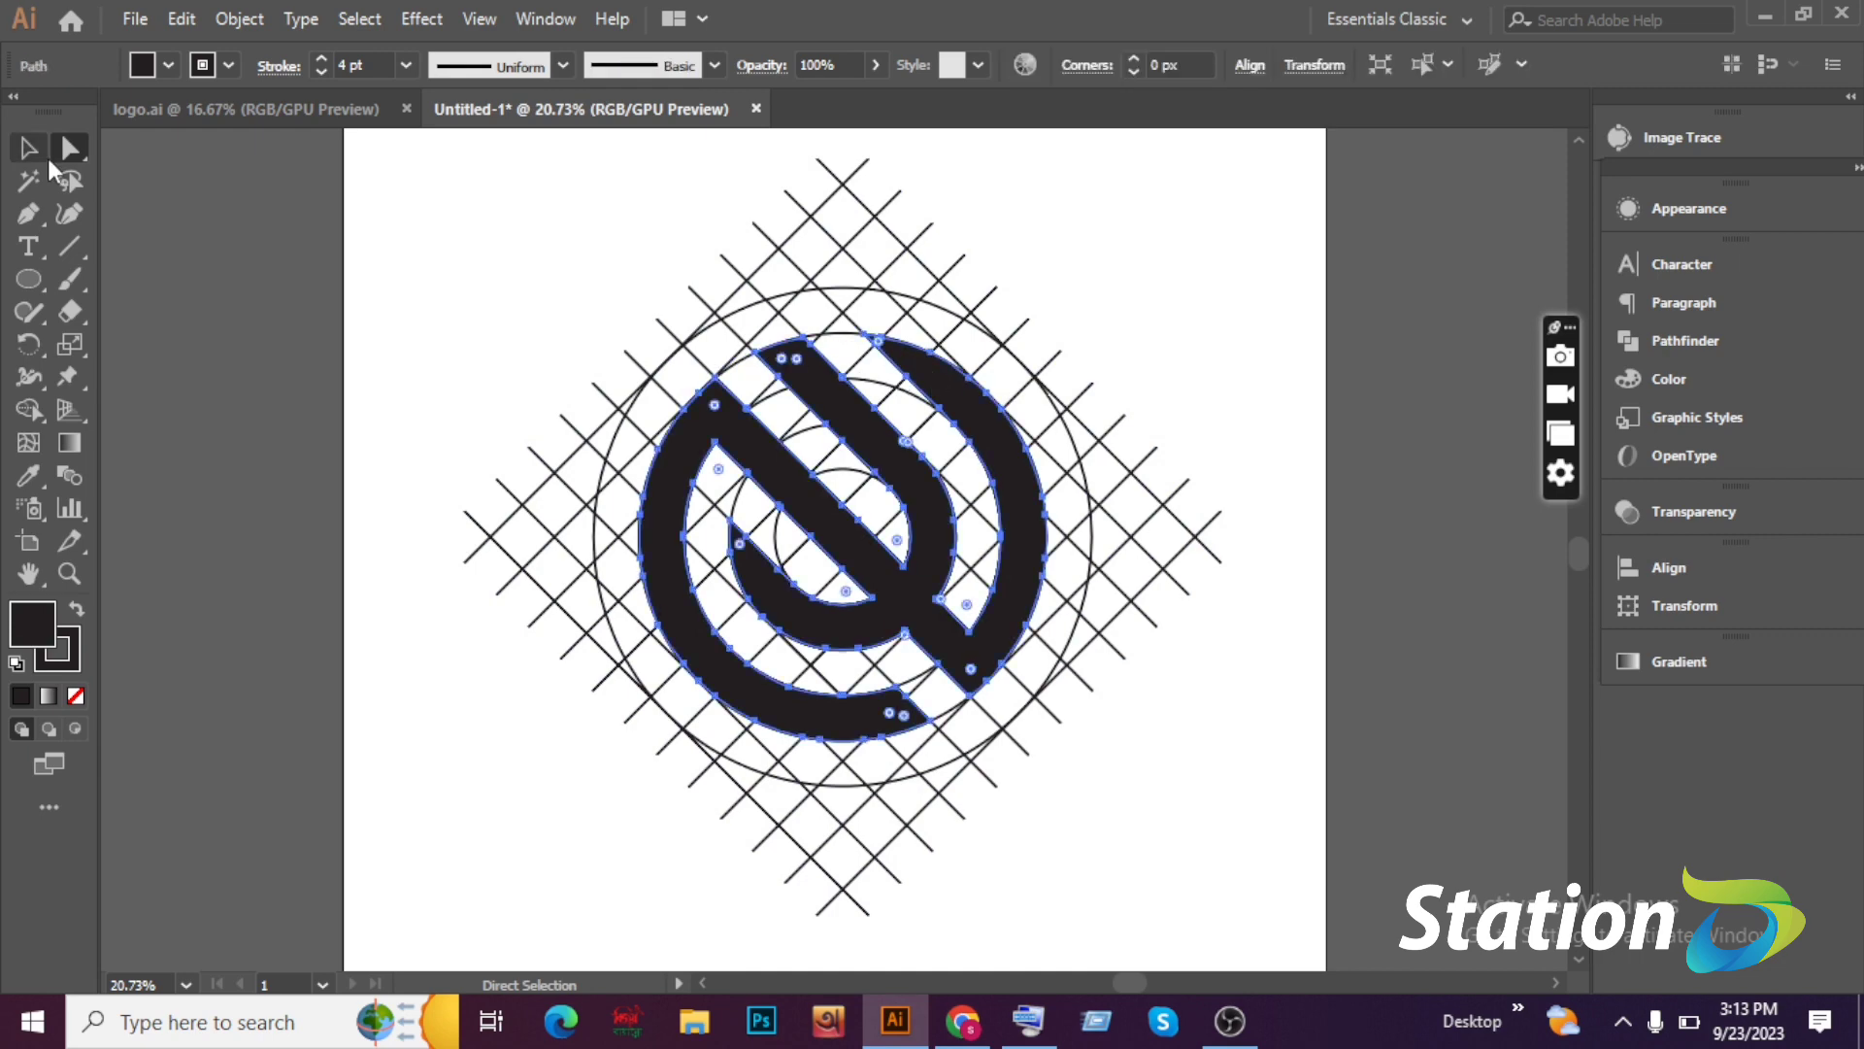
left_click(28, 150)
left_click_drag(1025, 563, 384, 583, "alt")
left_click(520, 657)
left_click_drag(520, 657, 748, 661)
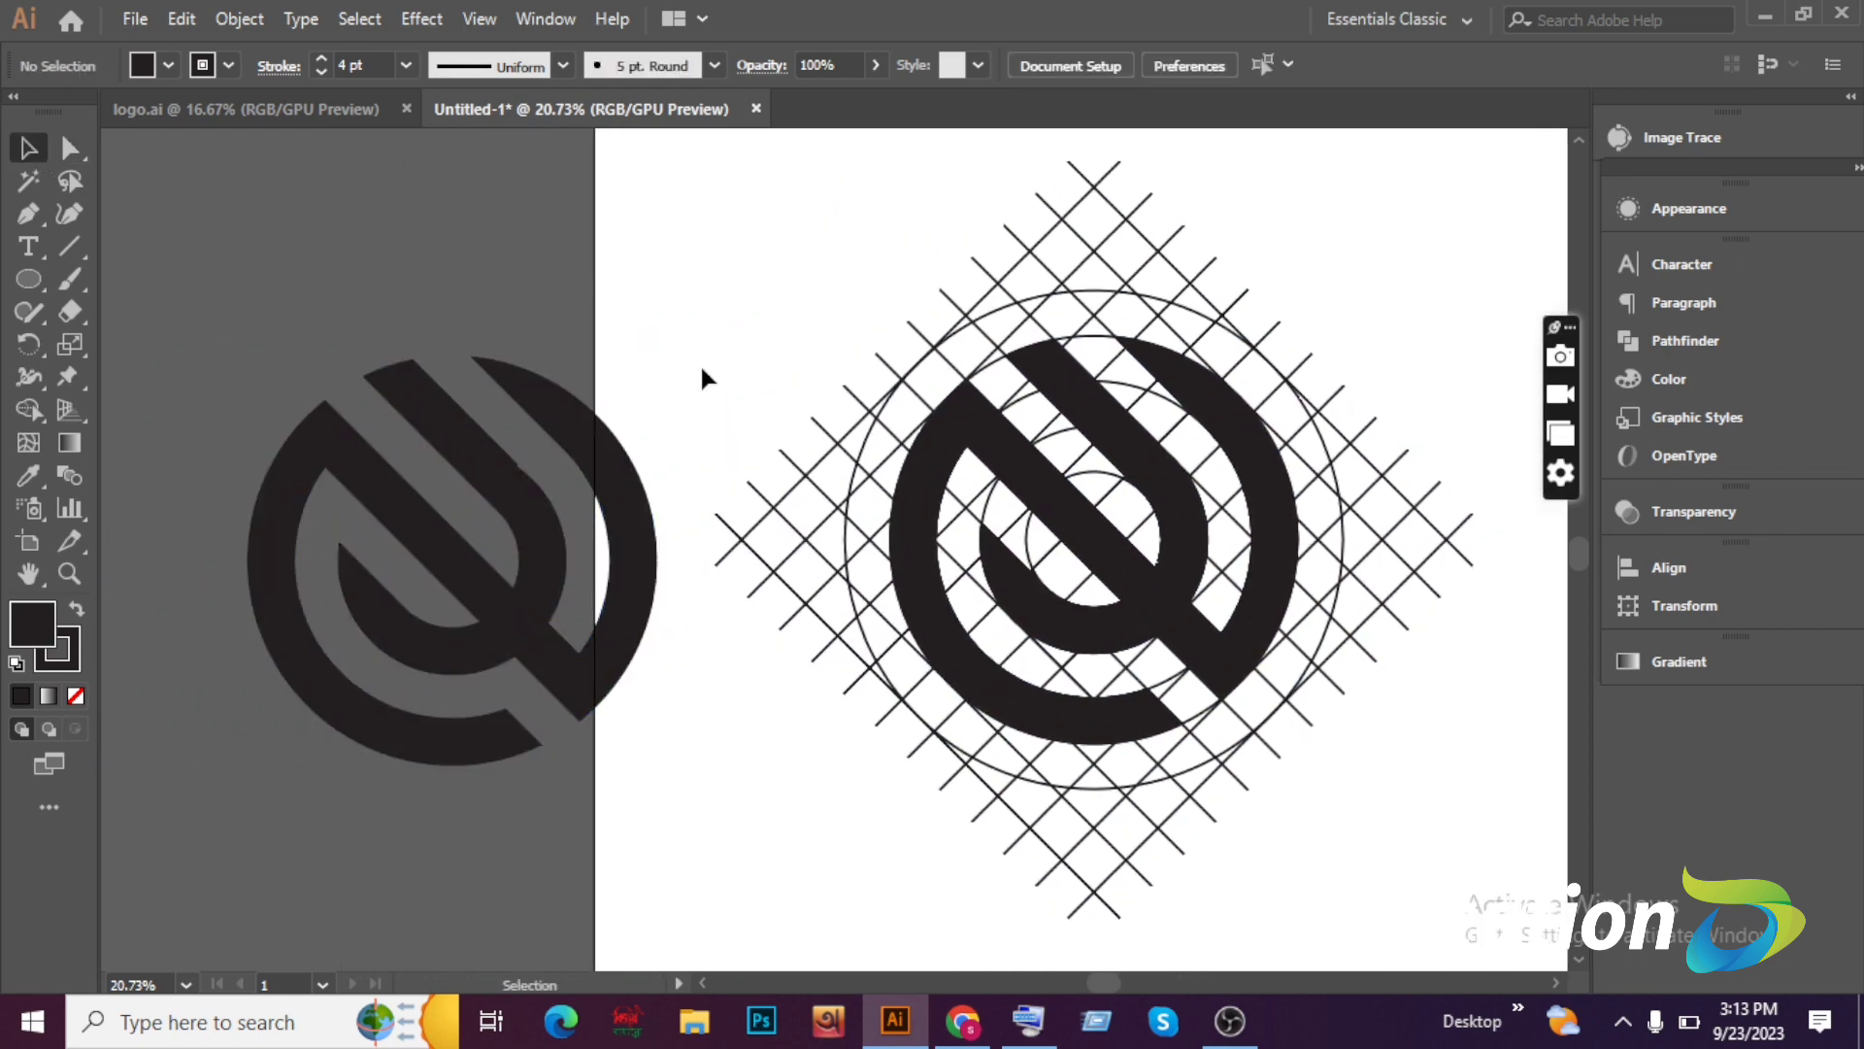
right_click(702, 377)
left_click(762, 383)
Select all artwork and merge the notch where the upper diagonal bar's upper edge meets its curve into the shape.
left_click(71, 575)
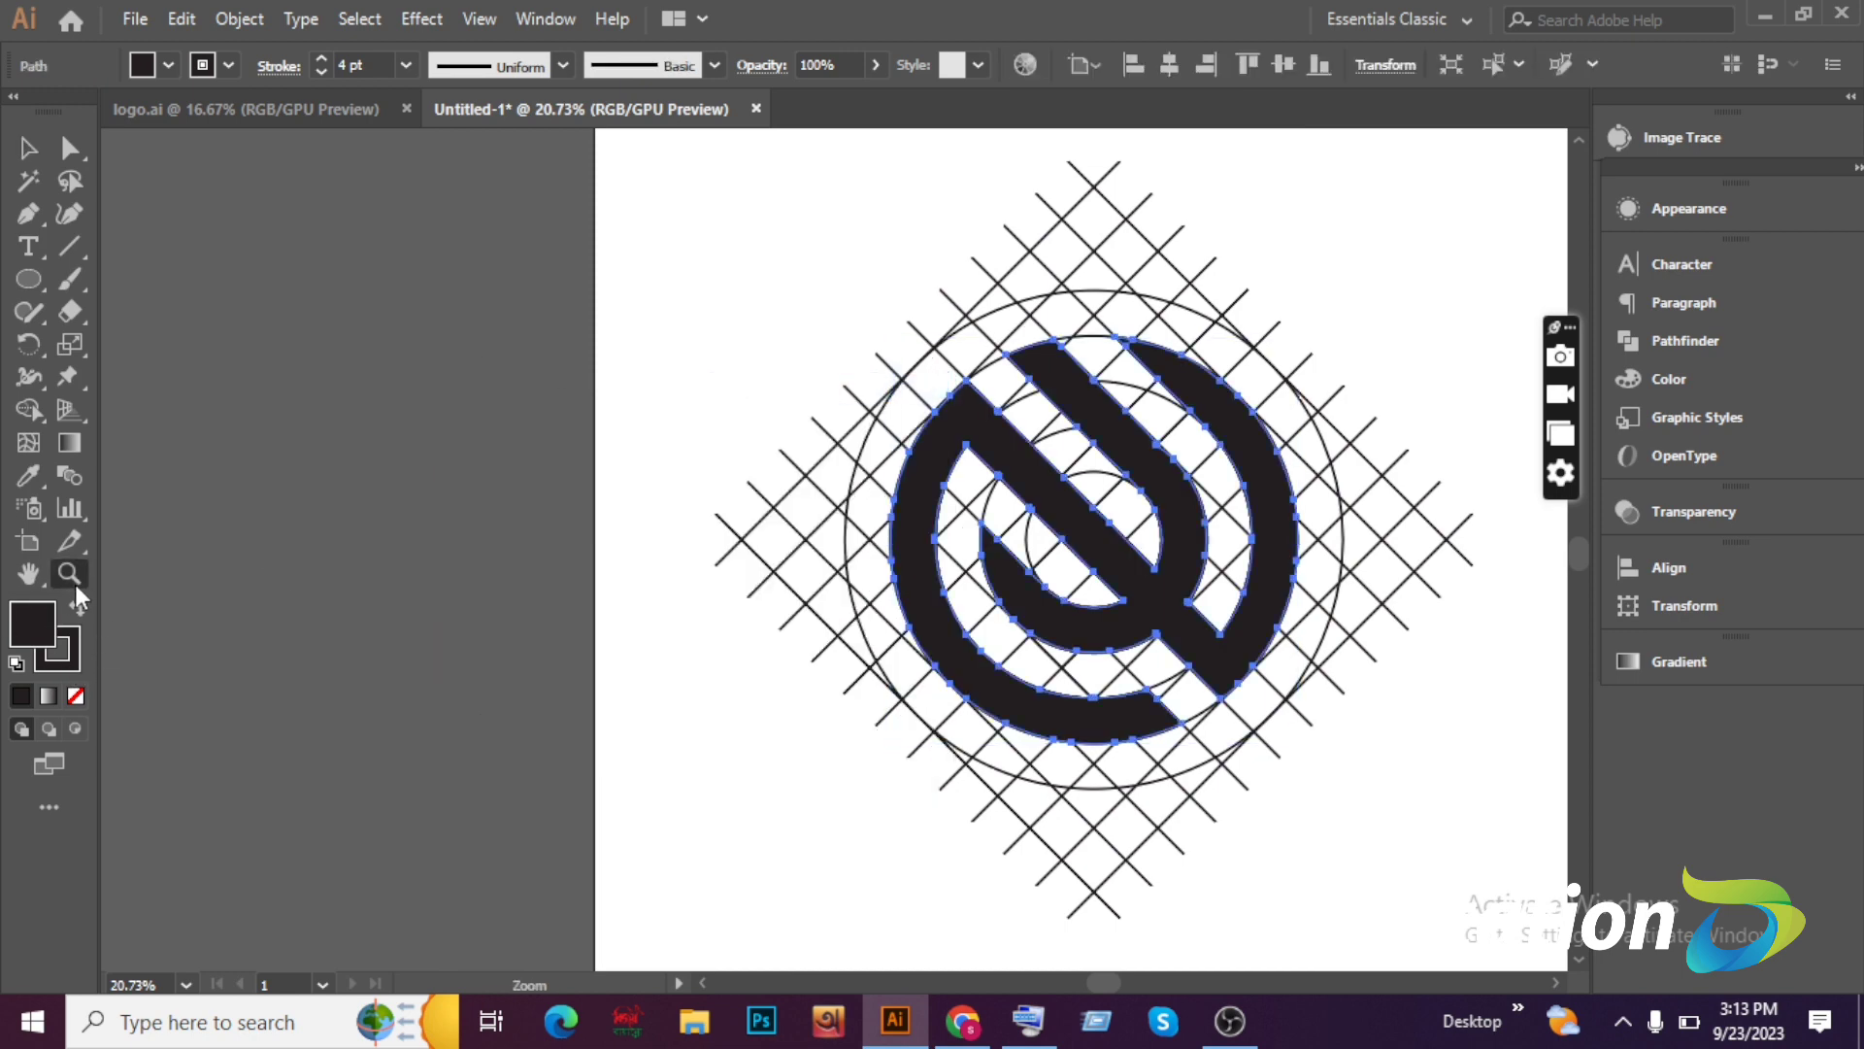
left_click(974, 464)
left_click(984, 543)
left_click(886, 578)
left_click(28, 147)
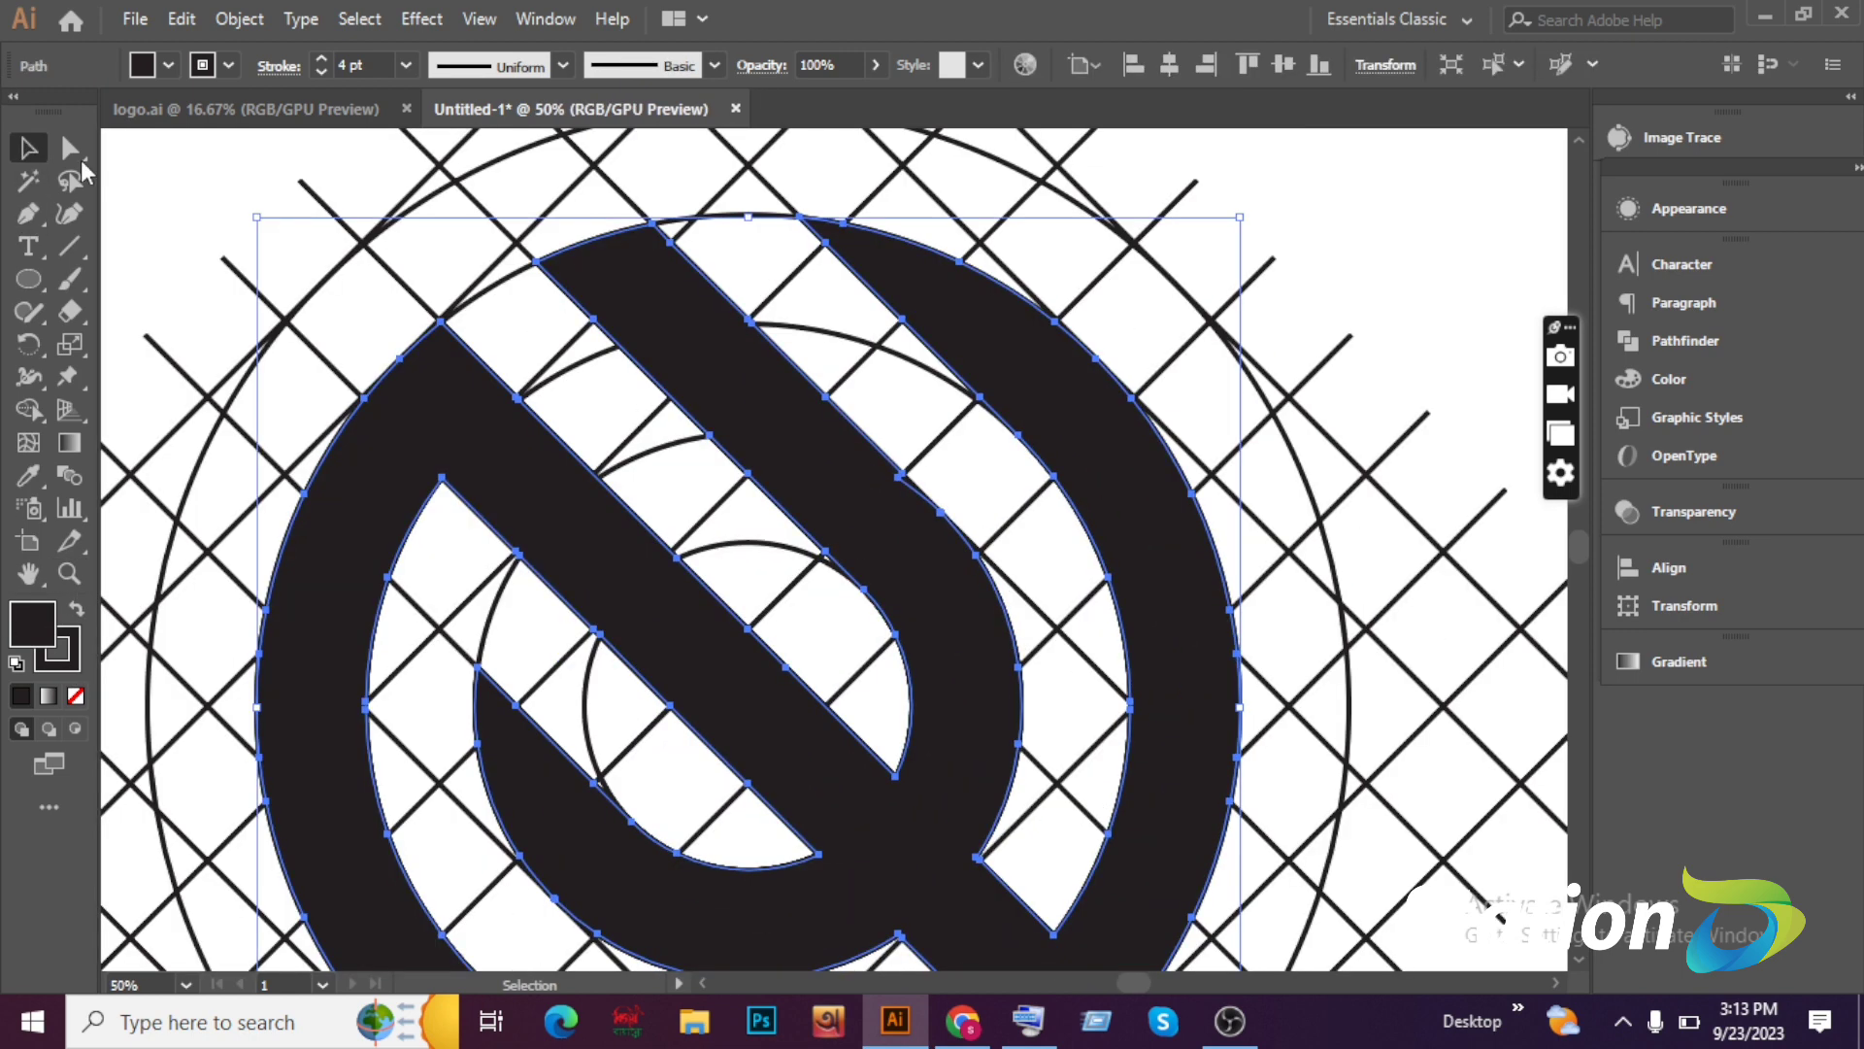
key("ctrl+a")
left_click(70, 574)
left_click(685, 583)
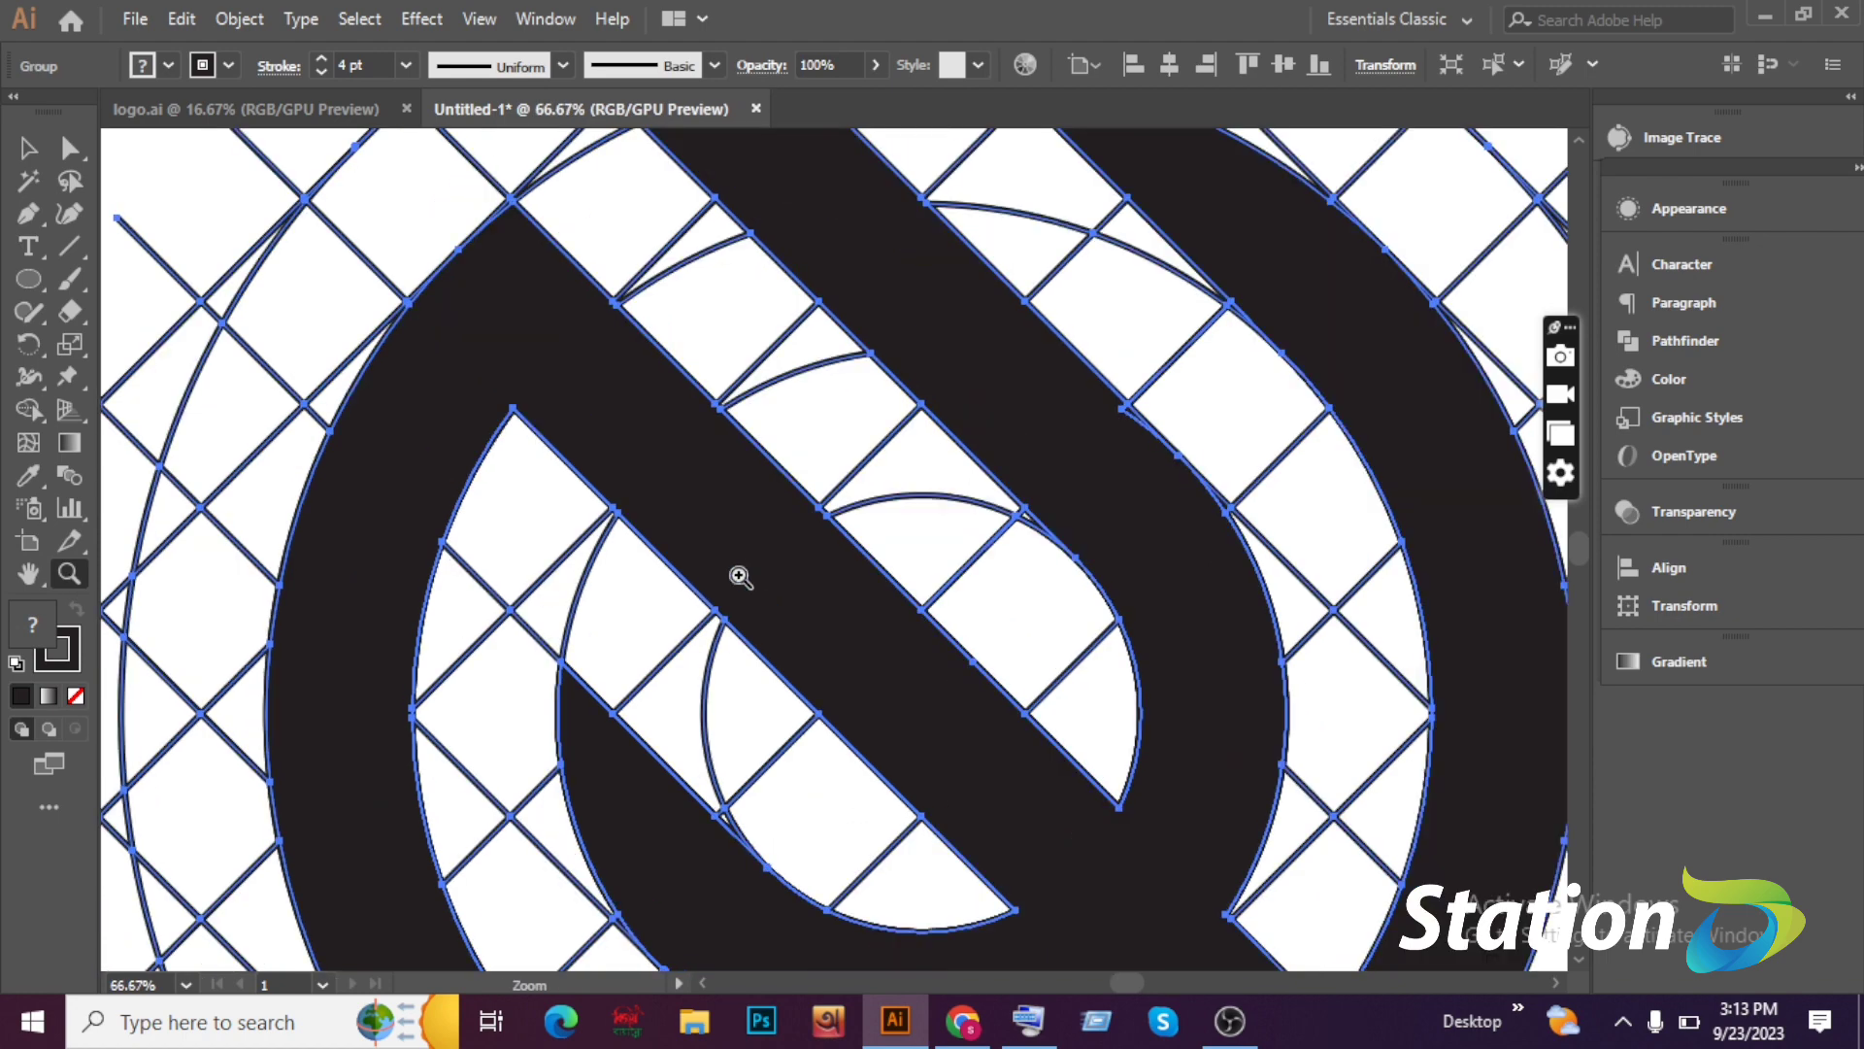
left_click(732, 578)
scroll(860, 628, "up", 3)
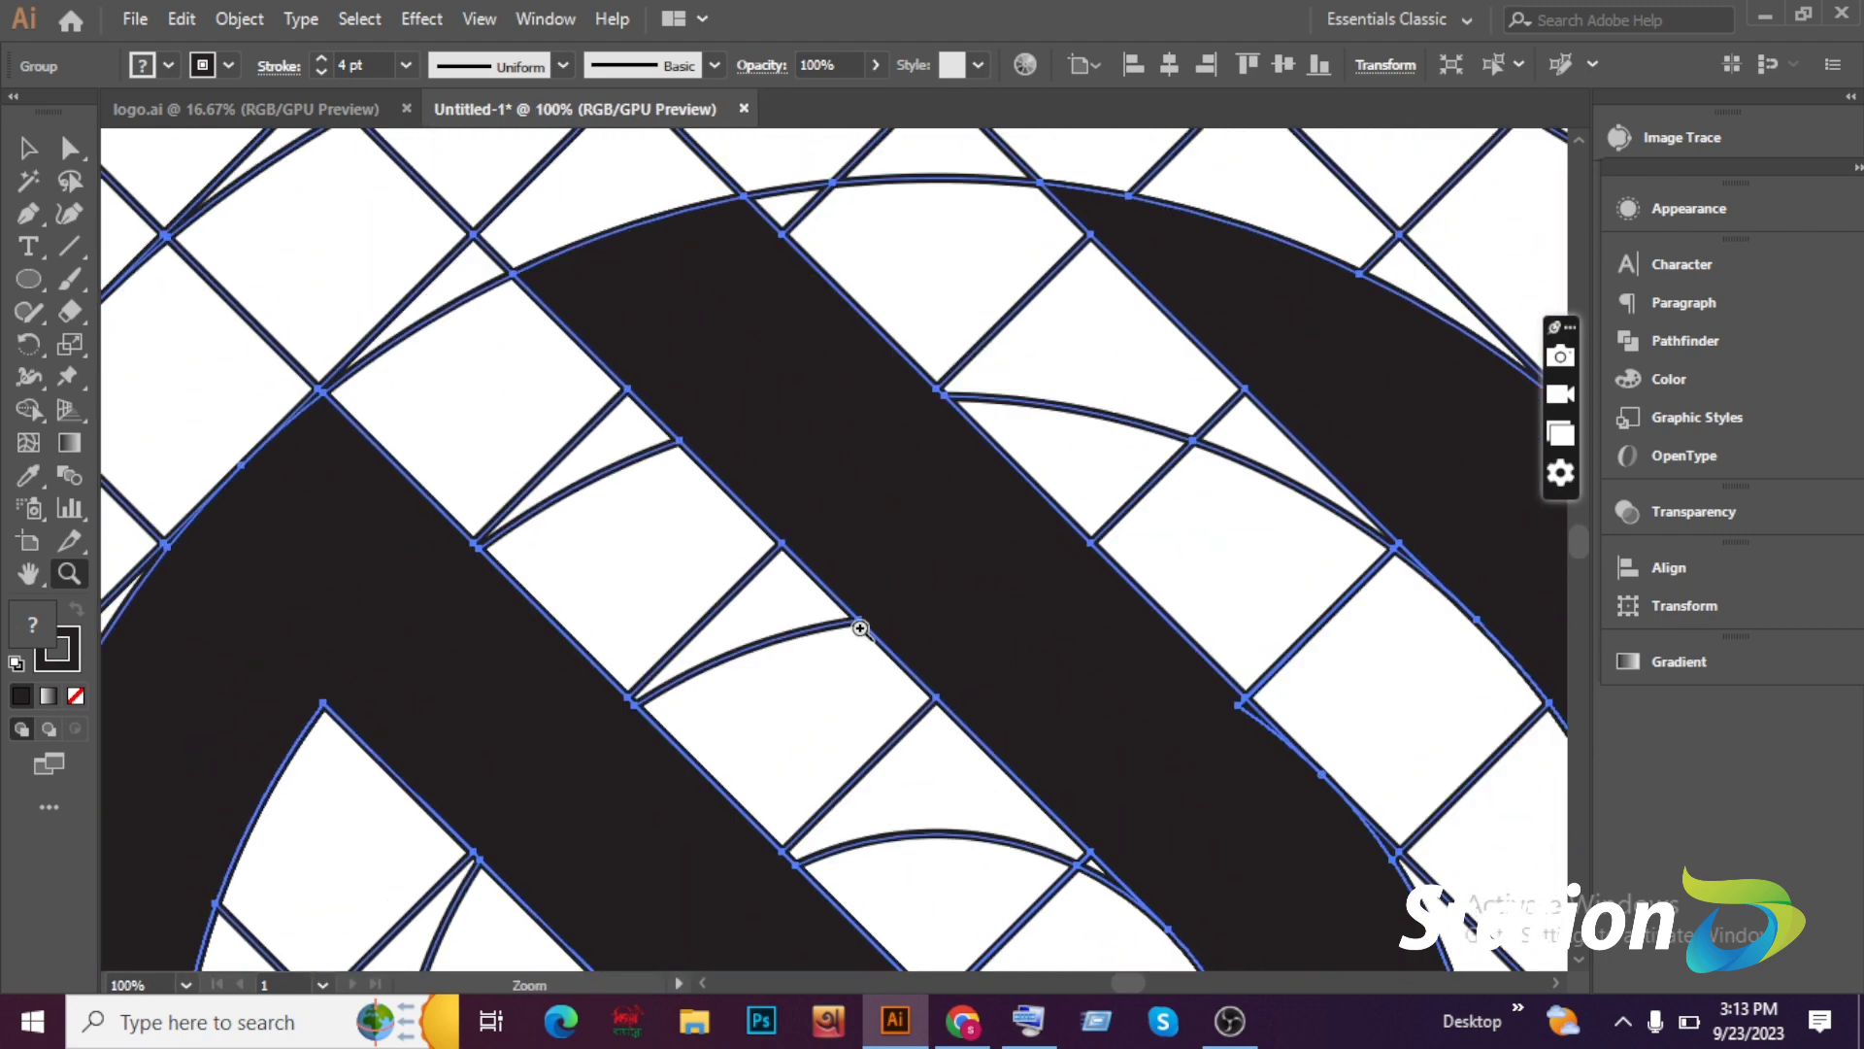
scroll(971, 621, "down", 2)
left_click(1107, 650)
left_click(1115, 668)
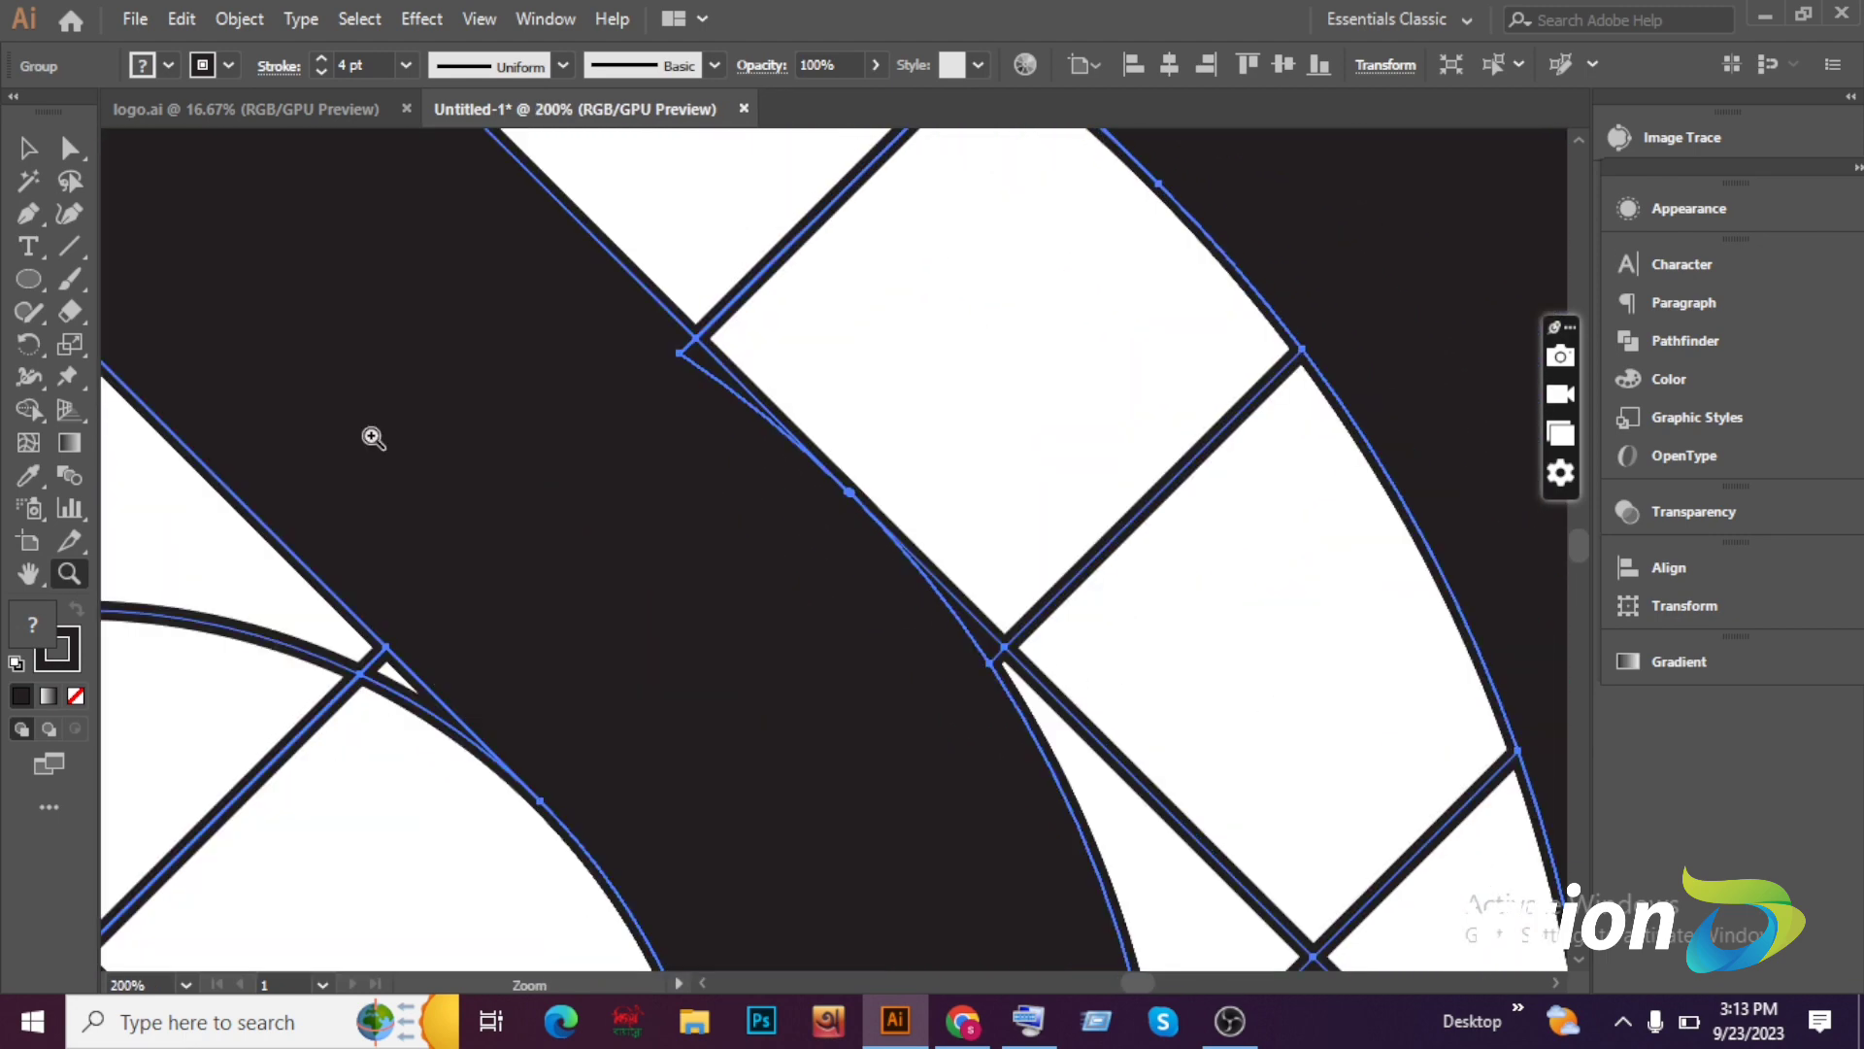
left_click(33, 410)
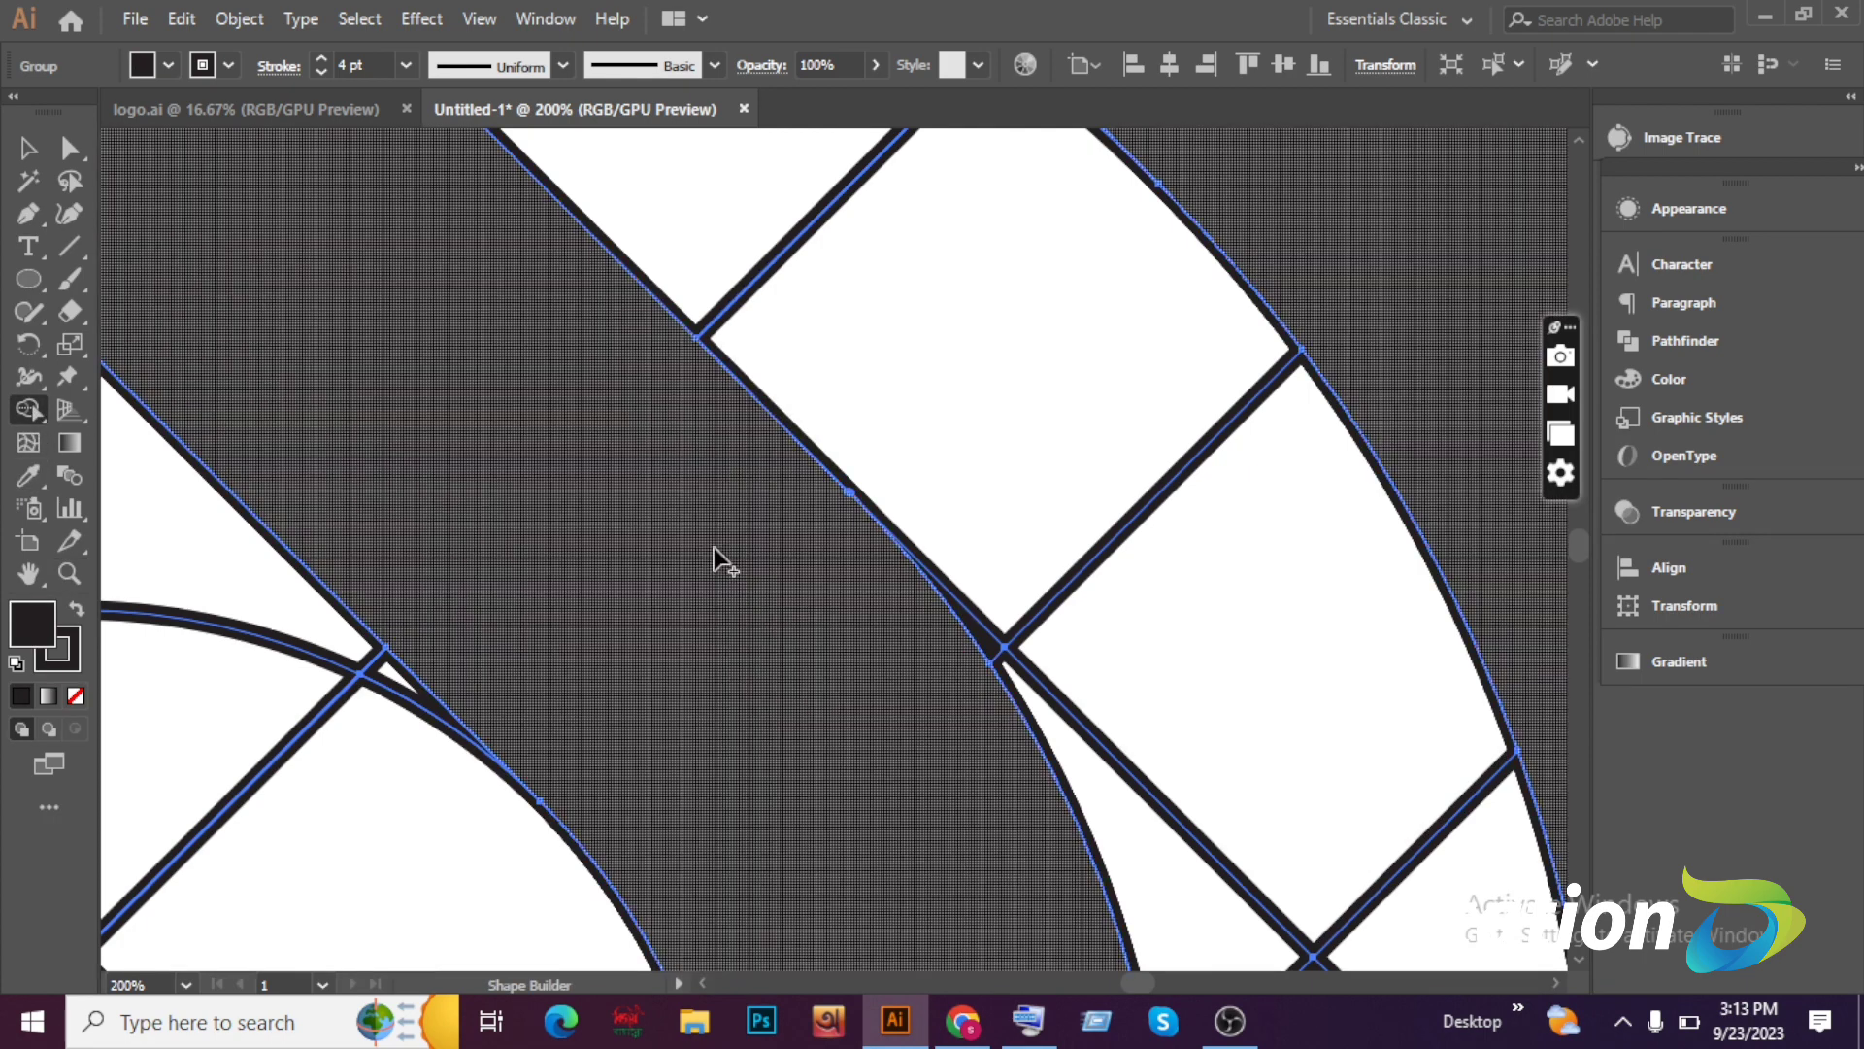
left_click_drag(680, 552, 852, 271)
Inspect the edges of all the black bands for remaining notches or unmerged pieces.
left_click(68, 573)
left_click(843, 702, "alt")
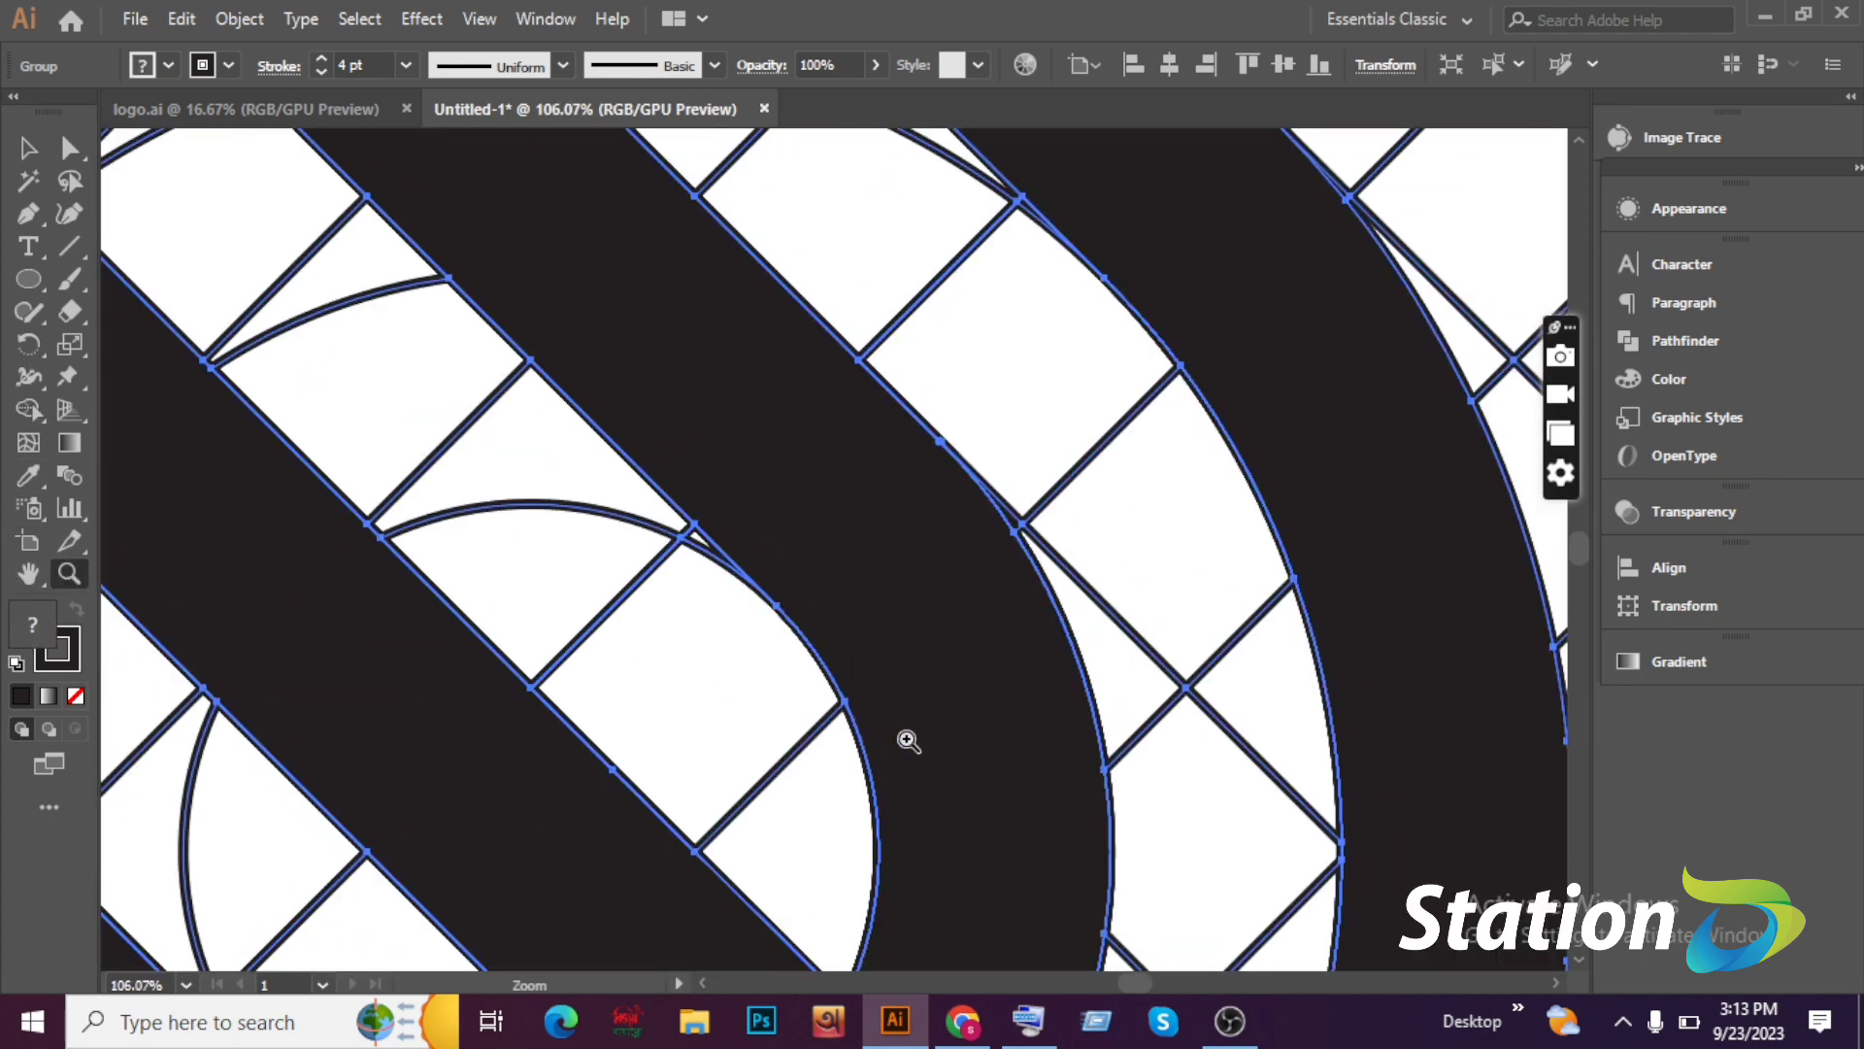
left_click_drag(908, 741, 982, 333)
left_click_drag(952, 545, 1177, 555)
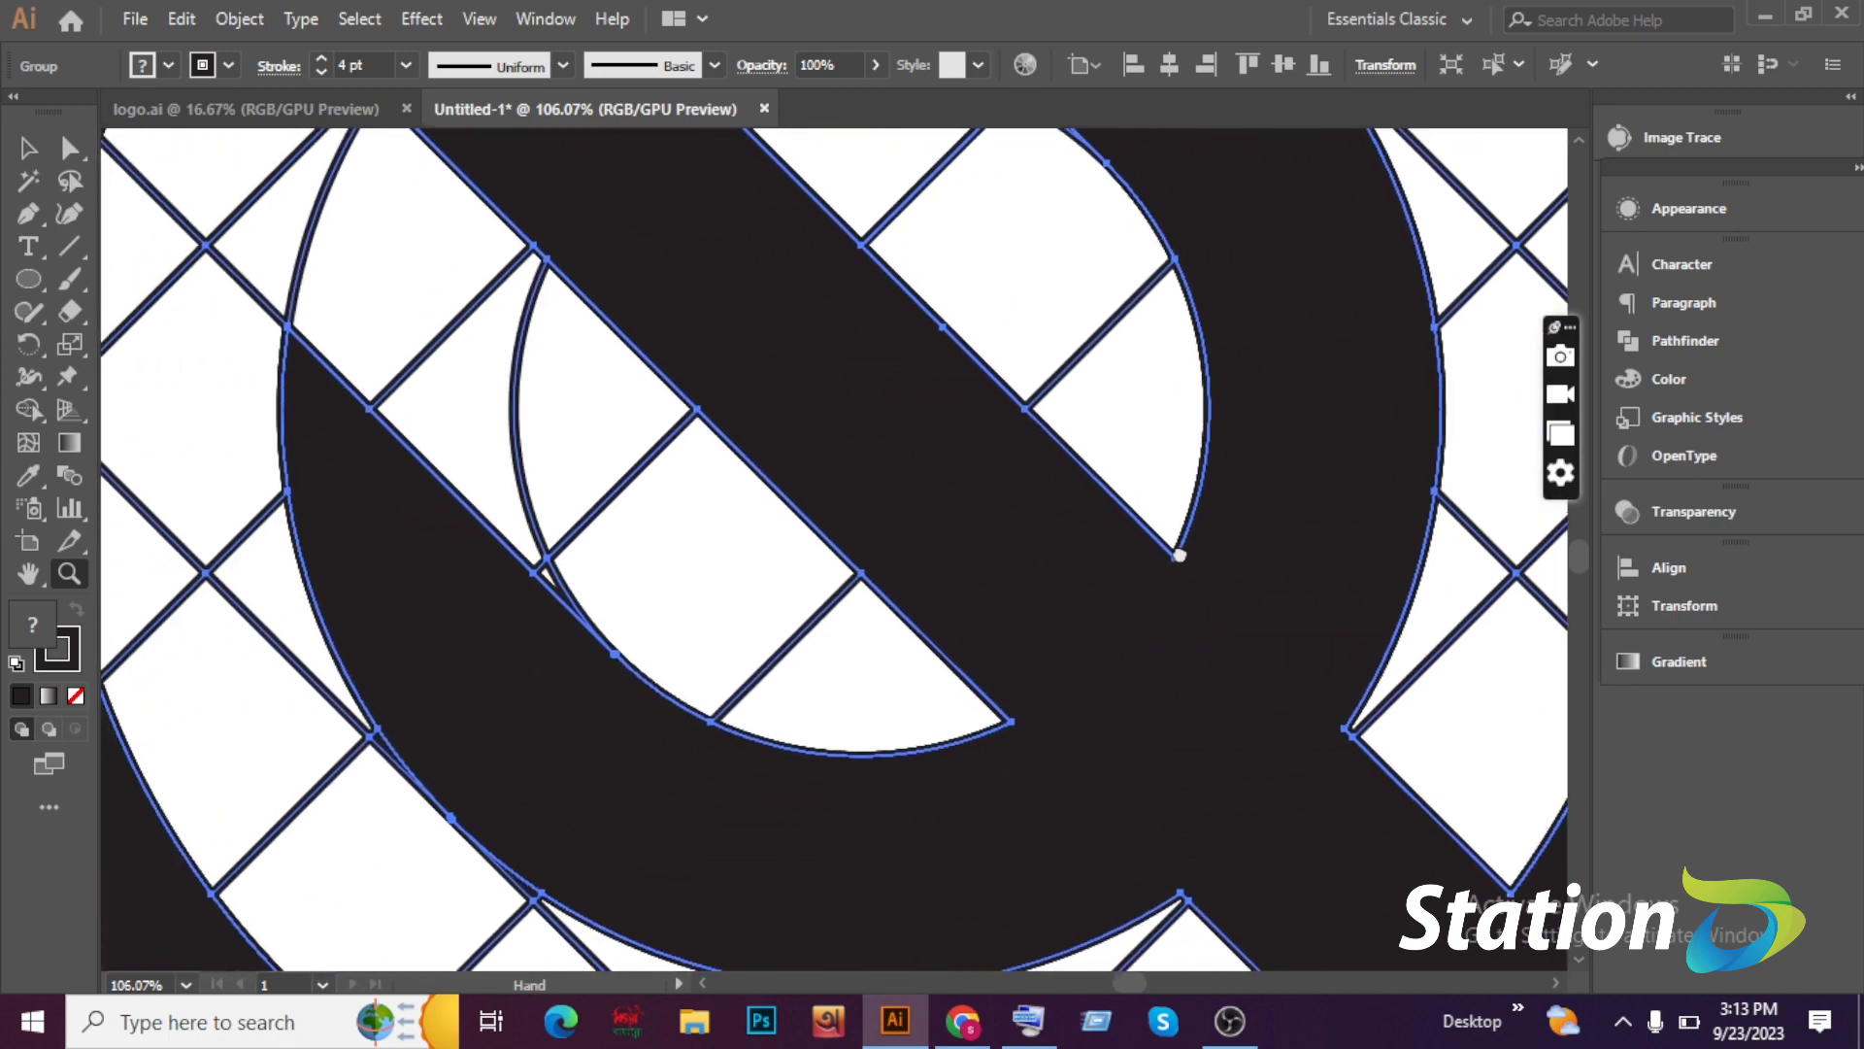
left_click_drag(1016, 692, 1027, 715)
left_click_drag(1552, 243, 1082, 787)
left_click_drag(814, 358, 1024, 606)
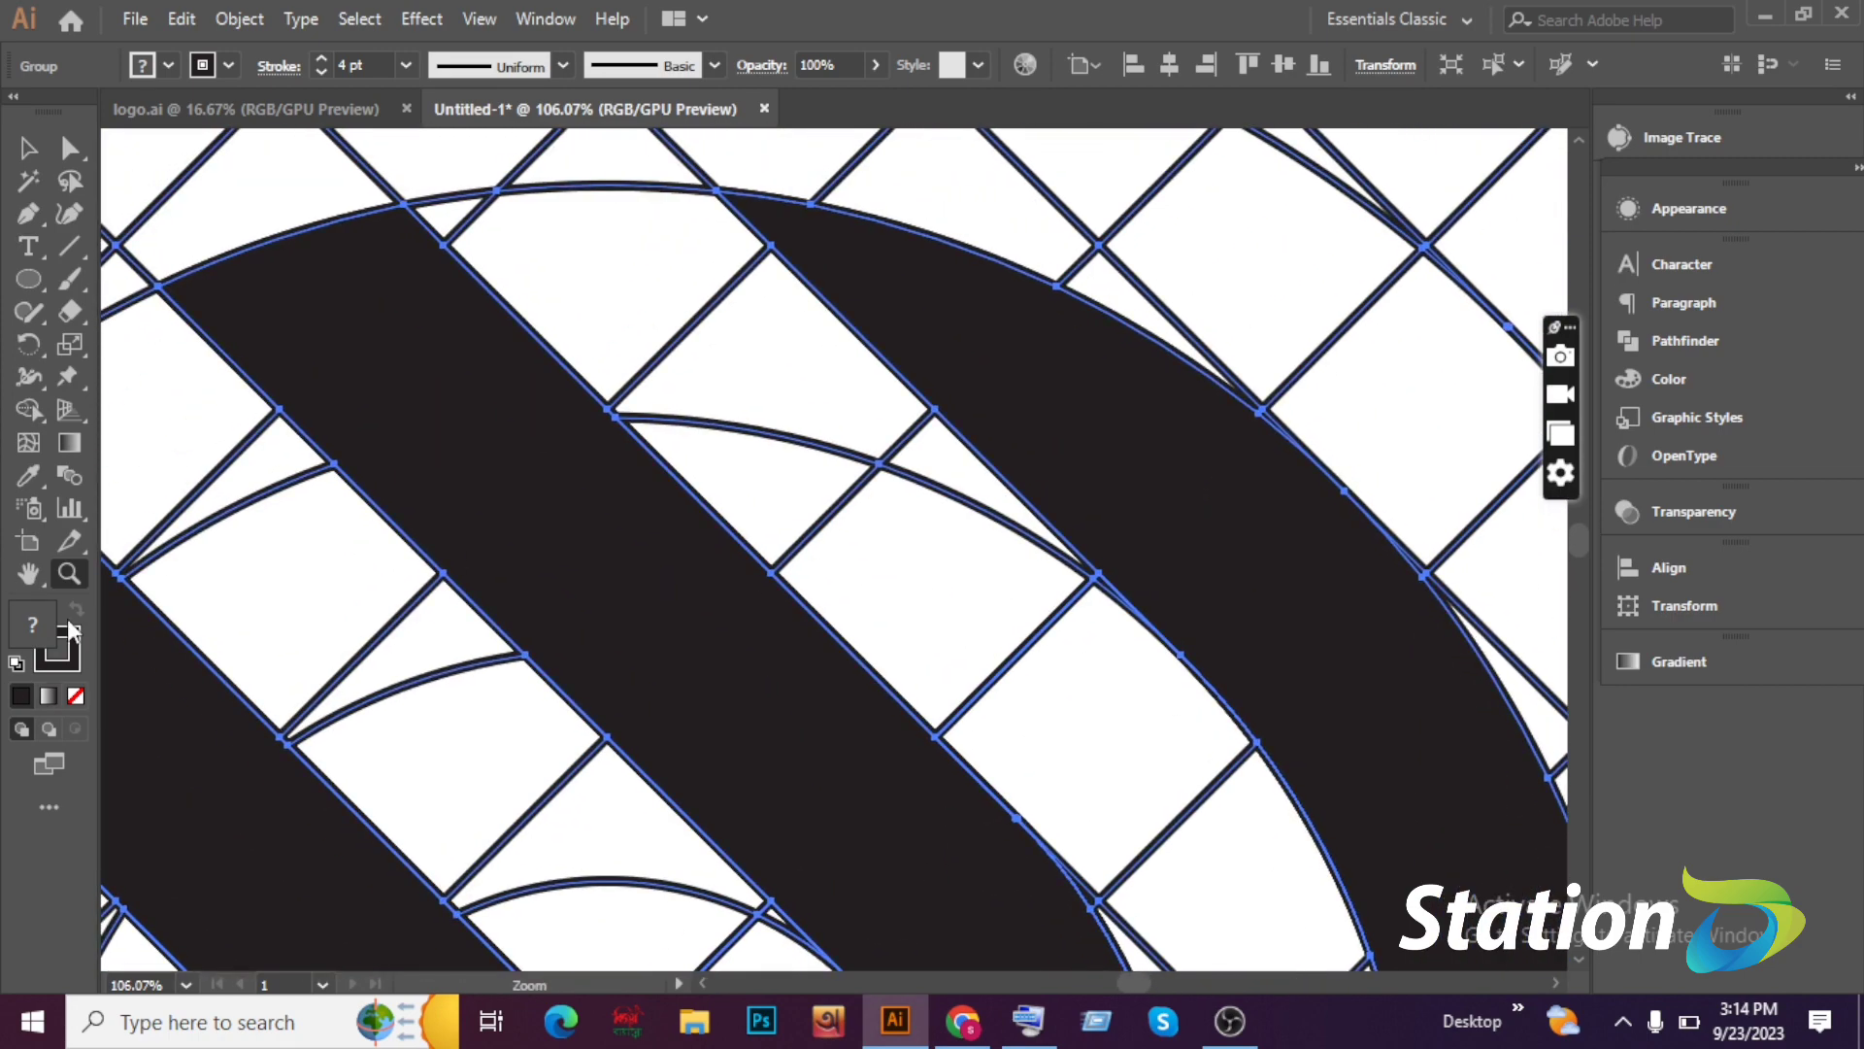
left_click(629, 599, "alt")
left_click_drag(1022, 851, 1054, 496)
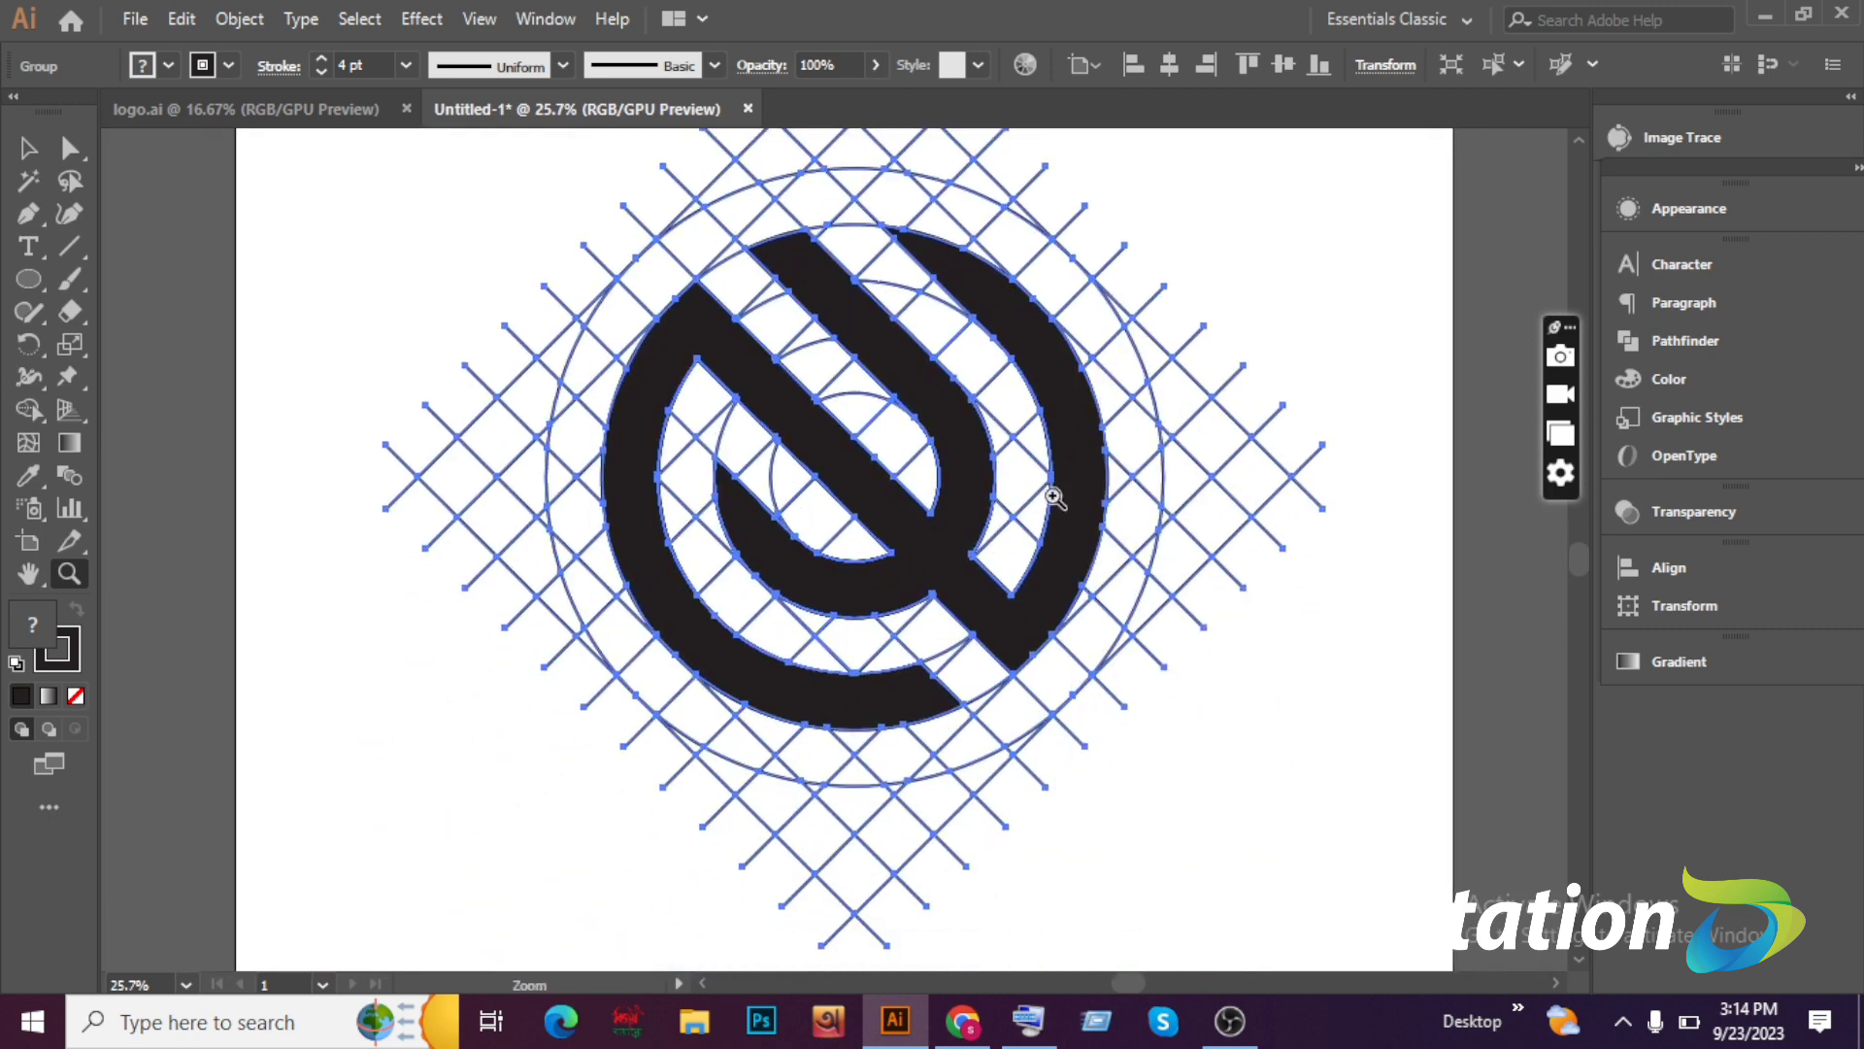
Duplicate only the merged black logo shape to an area beside the construction grid.
left_click(69, 147)
left_click(777, 393)
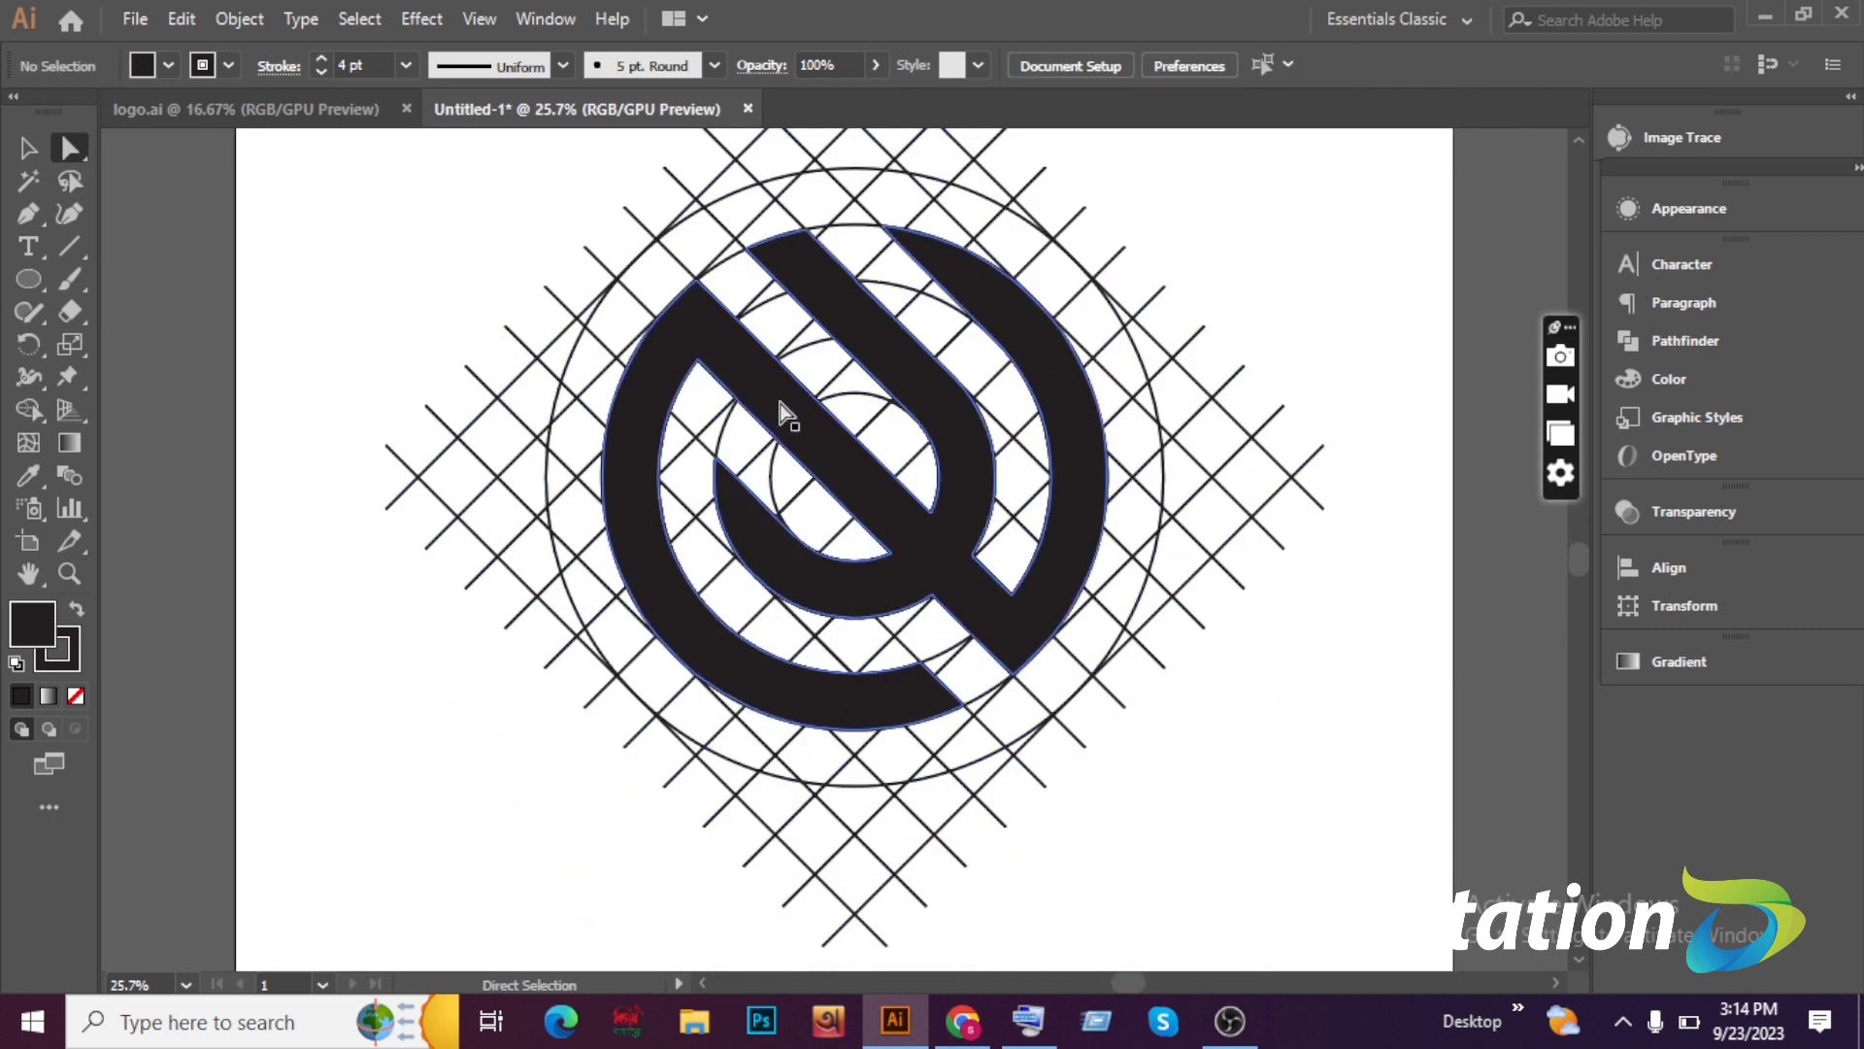
left_click(1085, 585)
left_click(28, 148)
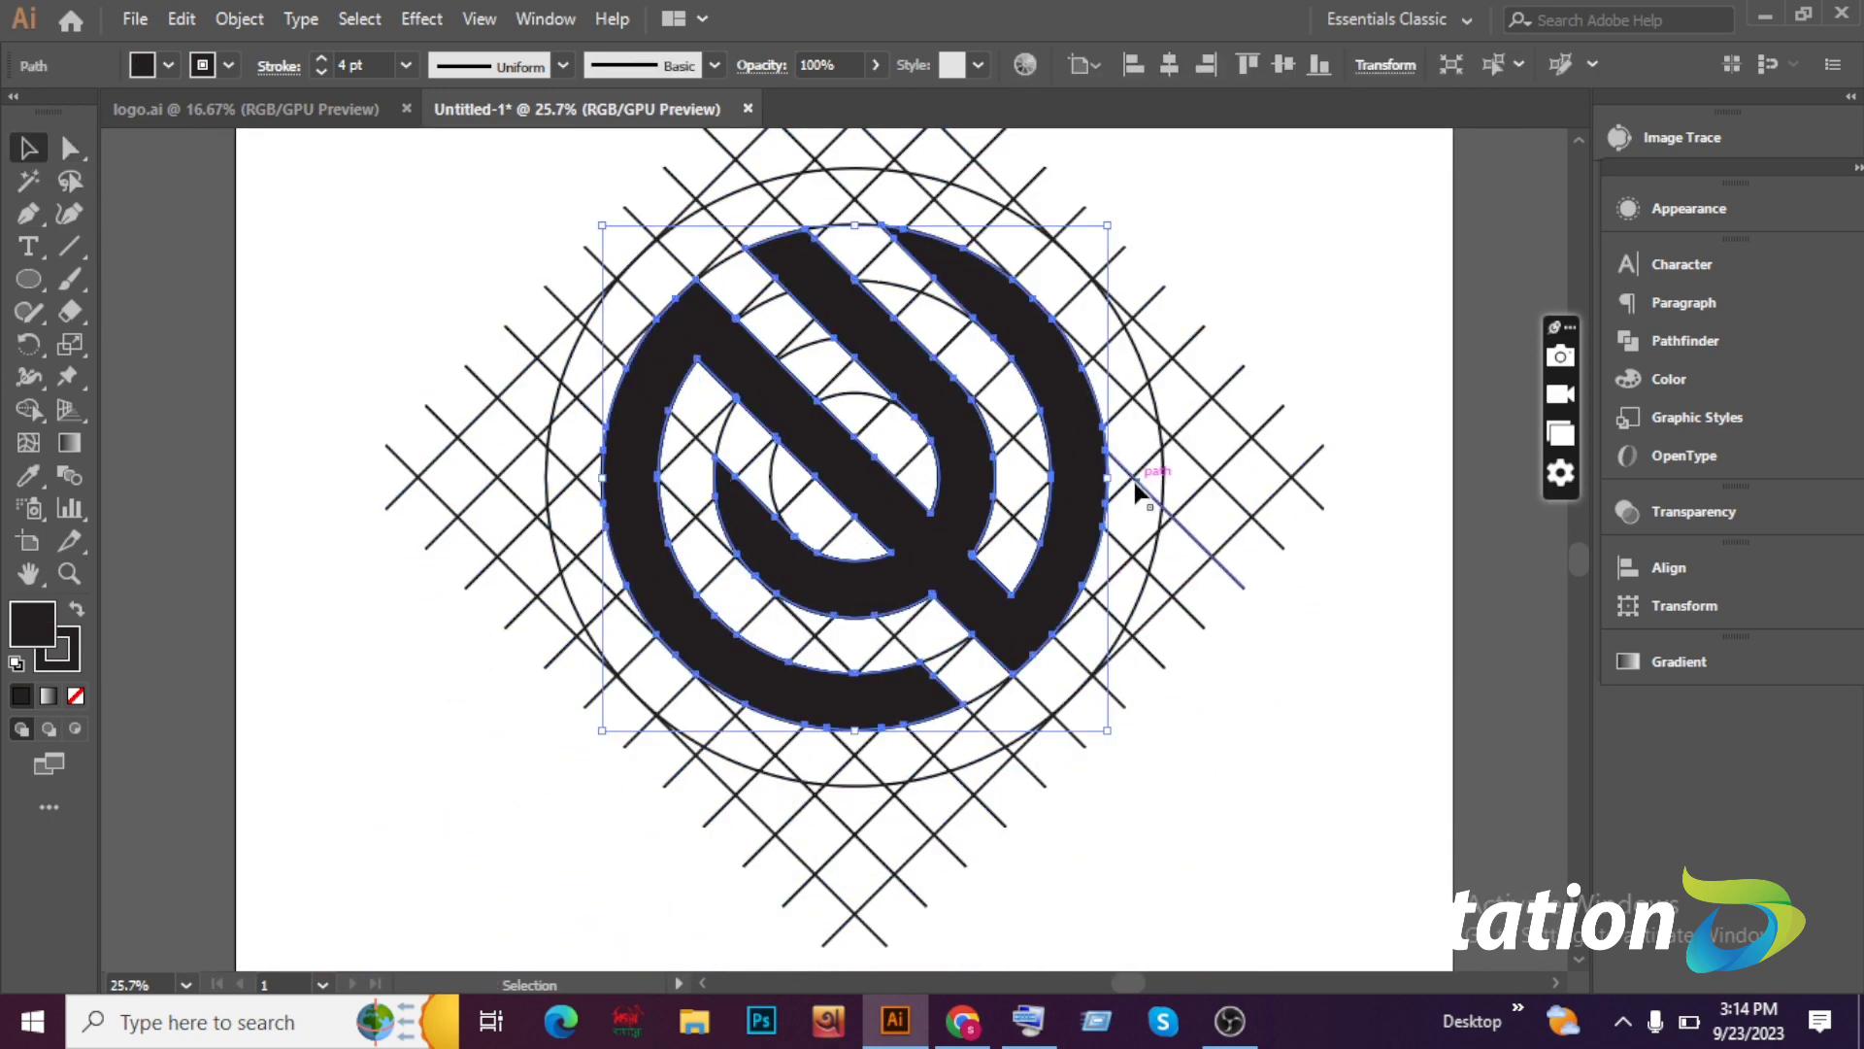
left_click_drag(1061, 482, 303, 621)
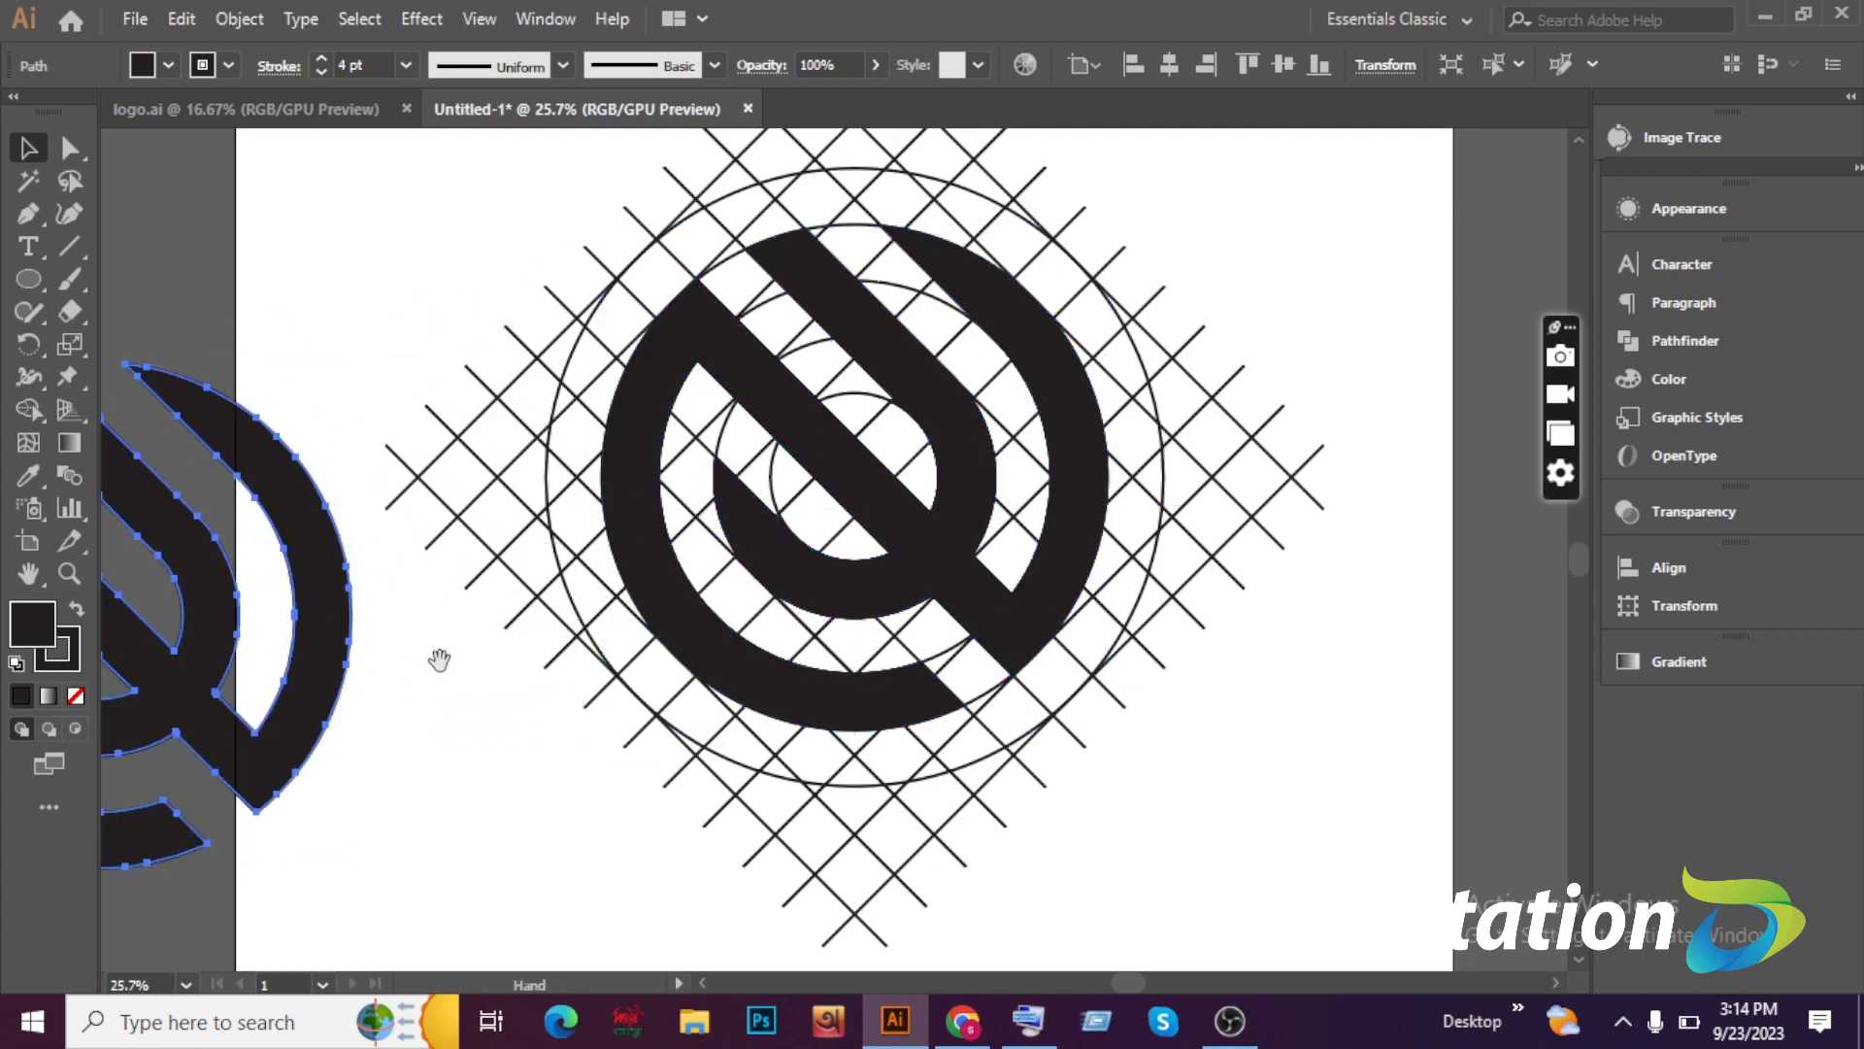
left_click_drag(440, 661, 690, 604)
Delete the original construction grid, circles and merged shape, keeping only the copied logo.
left_click(70, 148)
left_click(591, 258)
left_click_drag(602, 299, 525, 399)
left_click_drag(587, 236, 1156, 655)
left_click_drag(1360, 809, 1357, 805)
key("Delete")
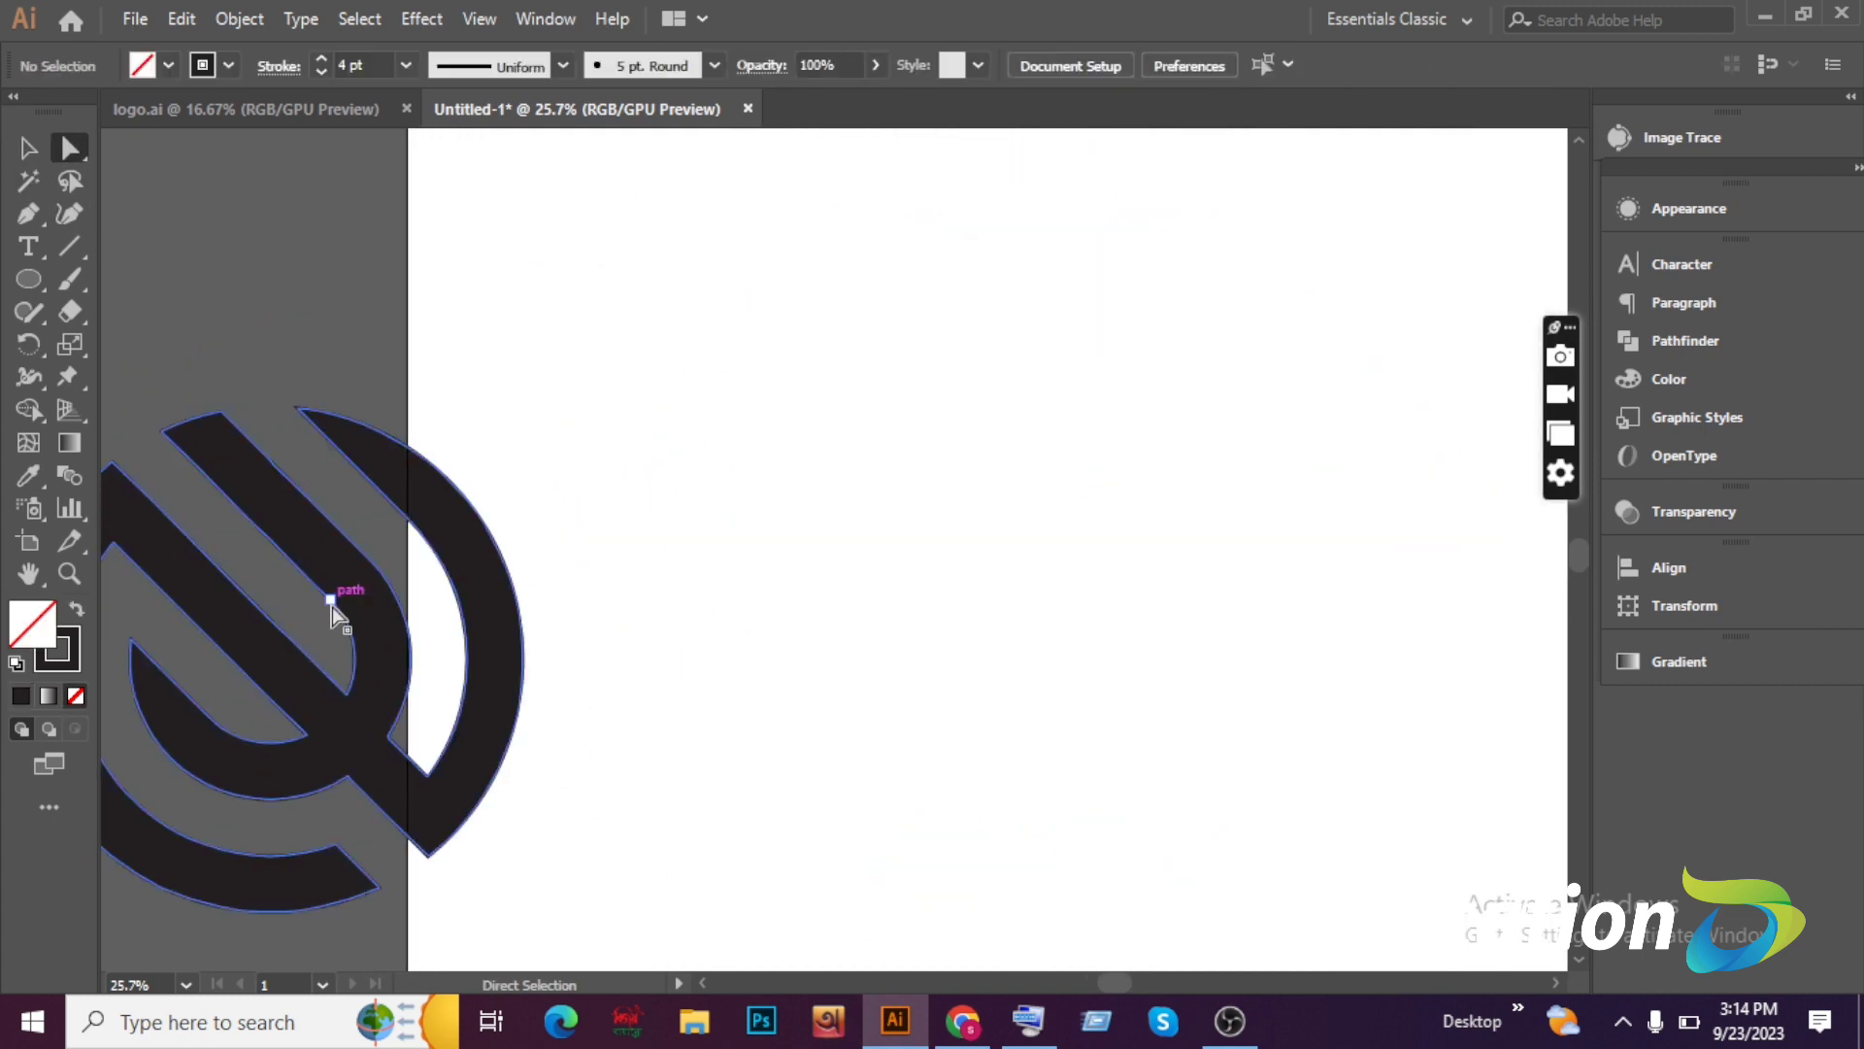
Center the logo copy horizontally and vertically on the artboard.
left_click(69, 574)
left_click_drag(947, 695, 886, 615)
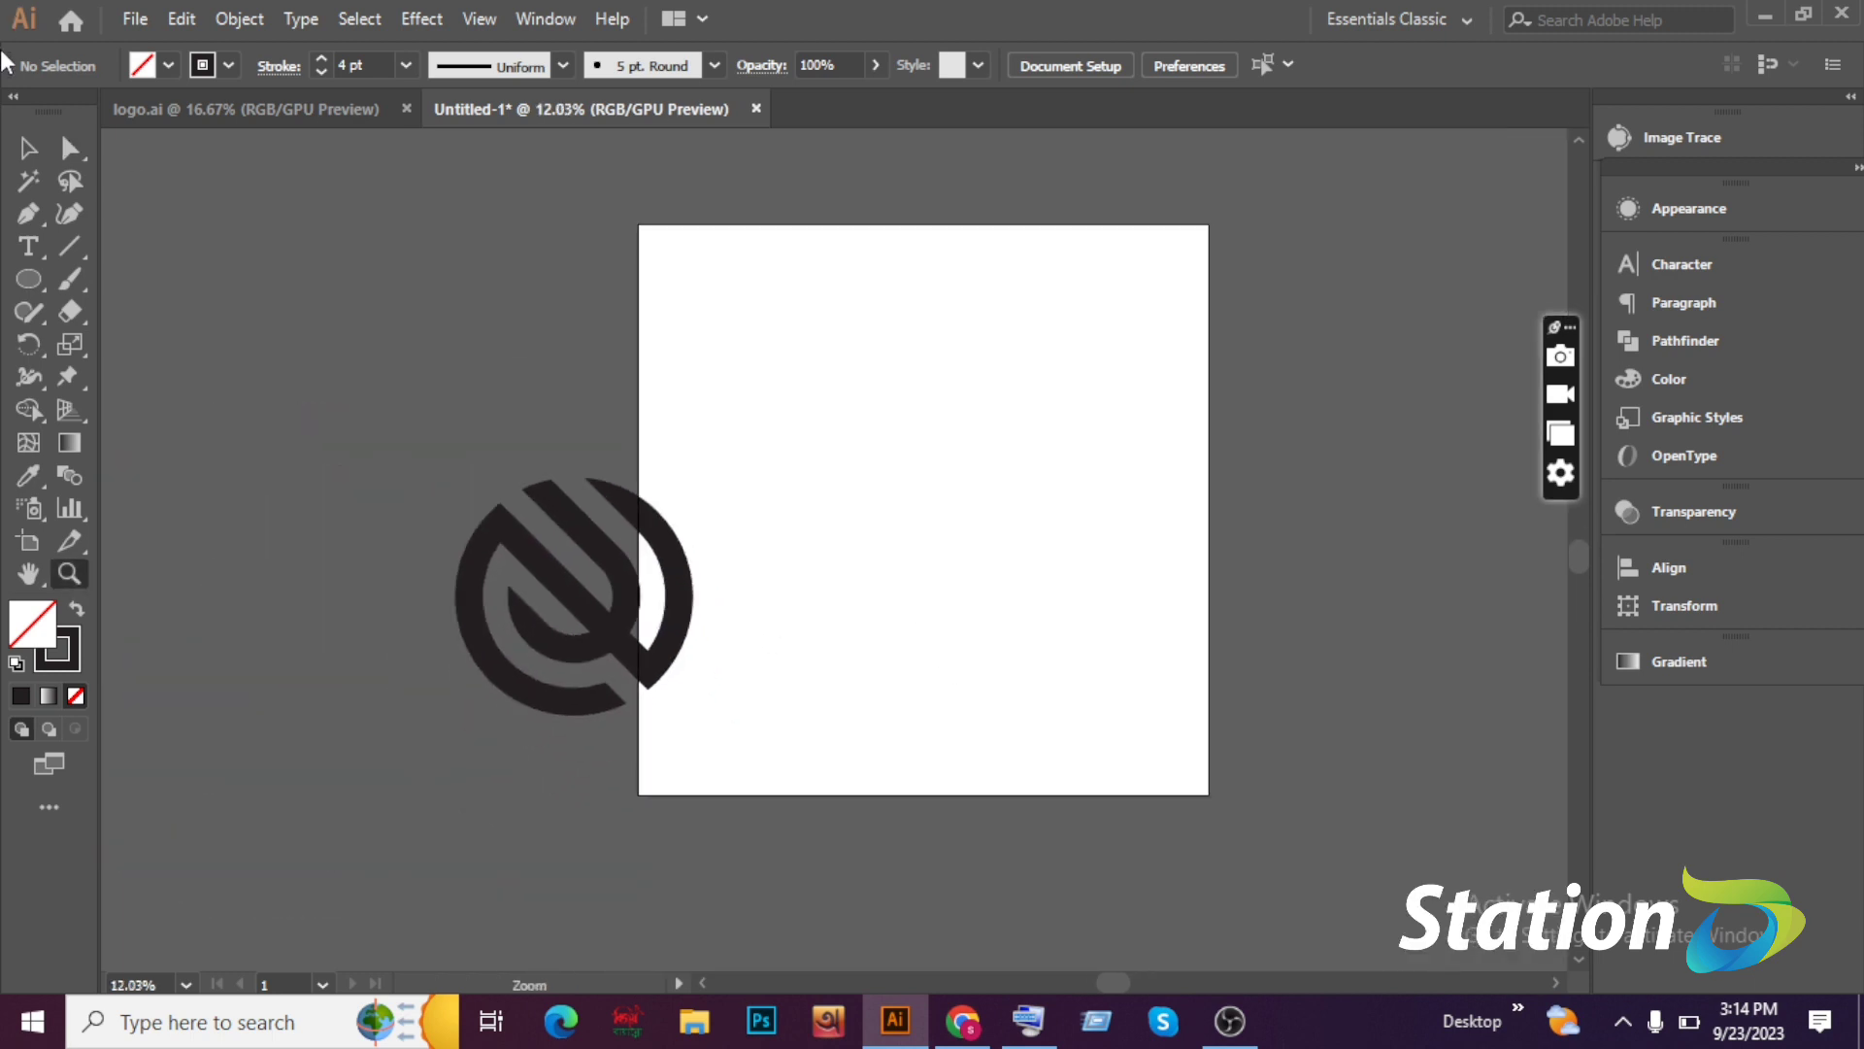
left_click(27, 148)
left_click(585, 550)
left_click(1169, 64)
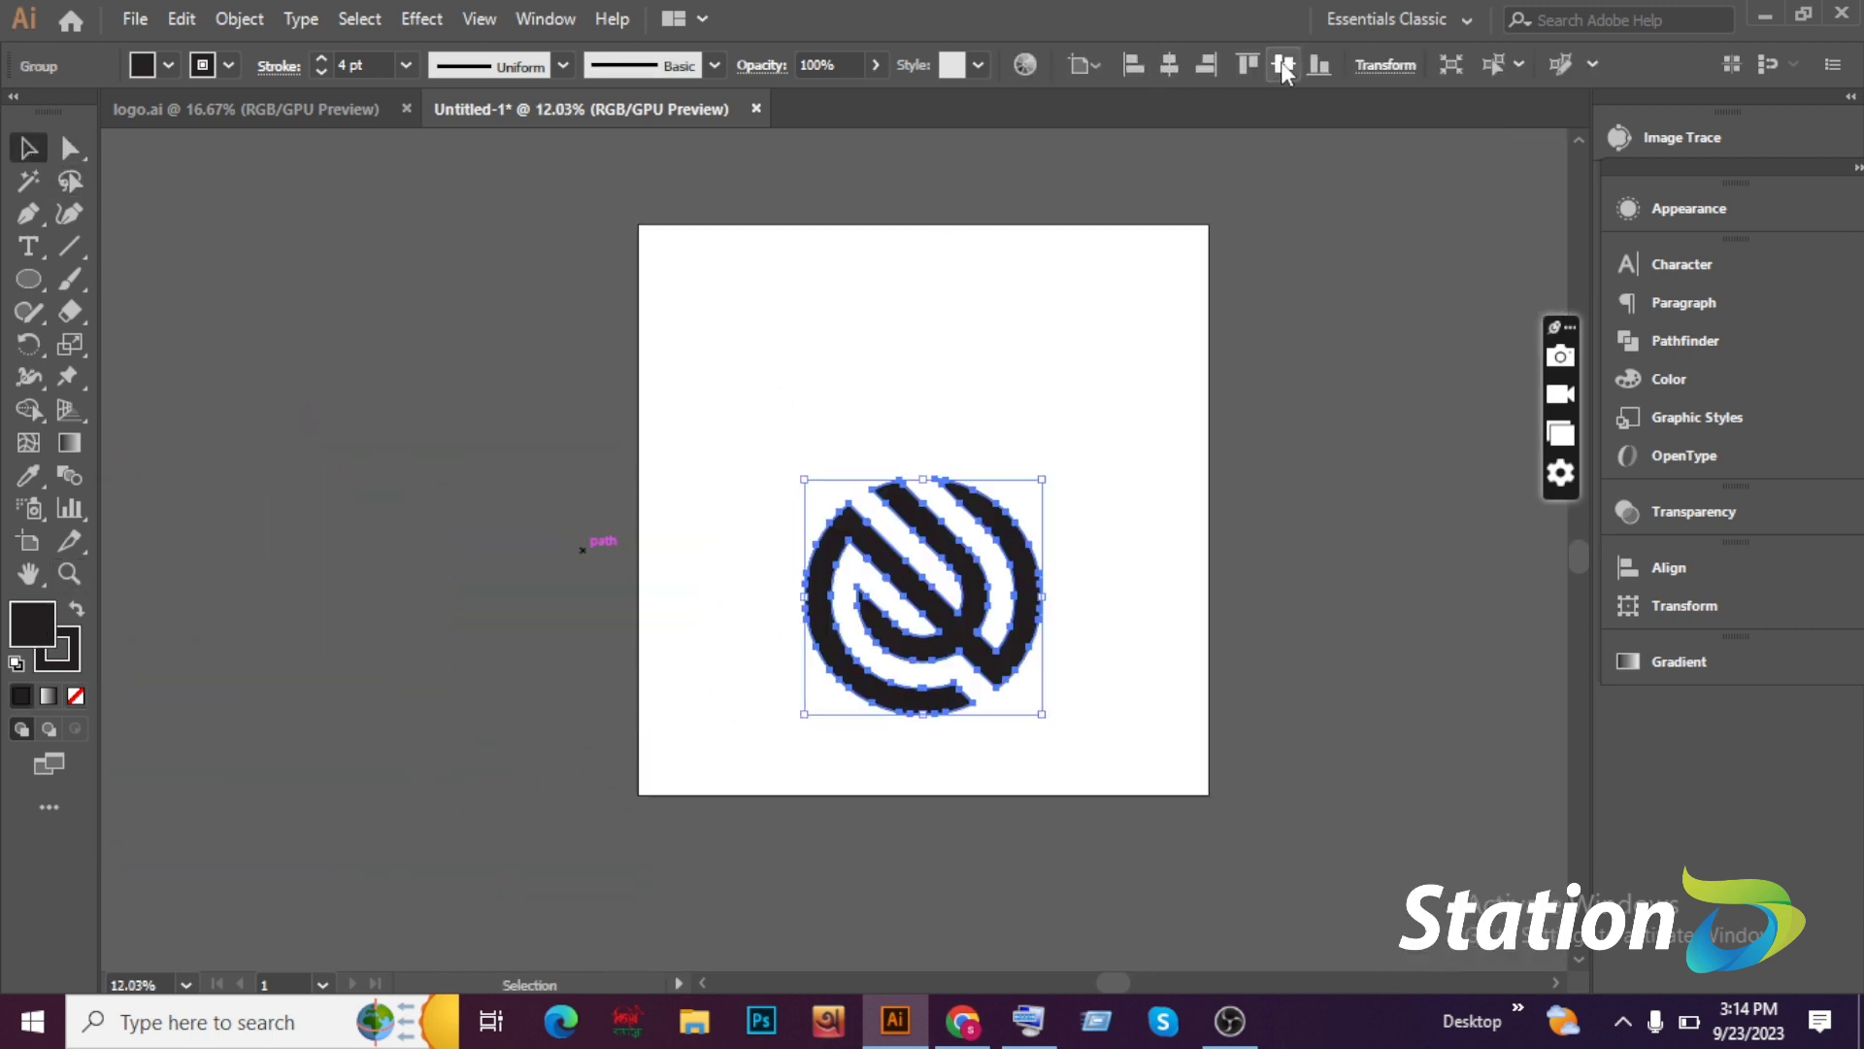
left_click(1282, 64)
Enlarge the logo proportionally about its center on the artboard and deselect it.
left_click_drag(1042, 394, 1115, 353)
left_click(1291, 523)
left_click_drag(1291, 523, 1269, 531)
Draw a square with the Rectangle tool that covers the whole artboard.
left_click_drag(28, 279, 116, 280)
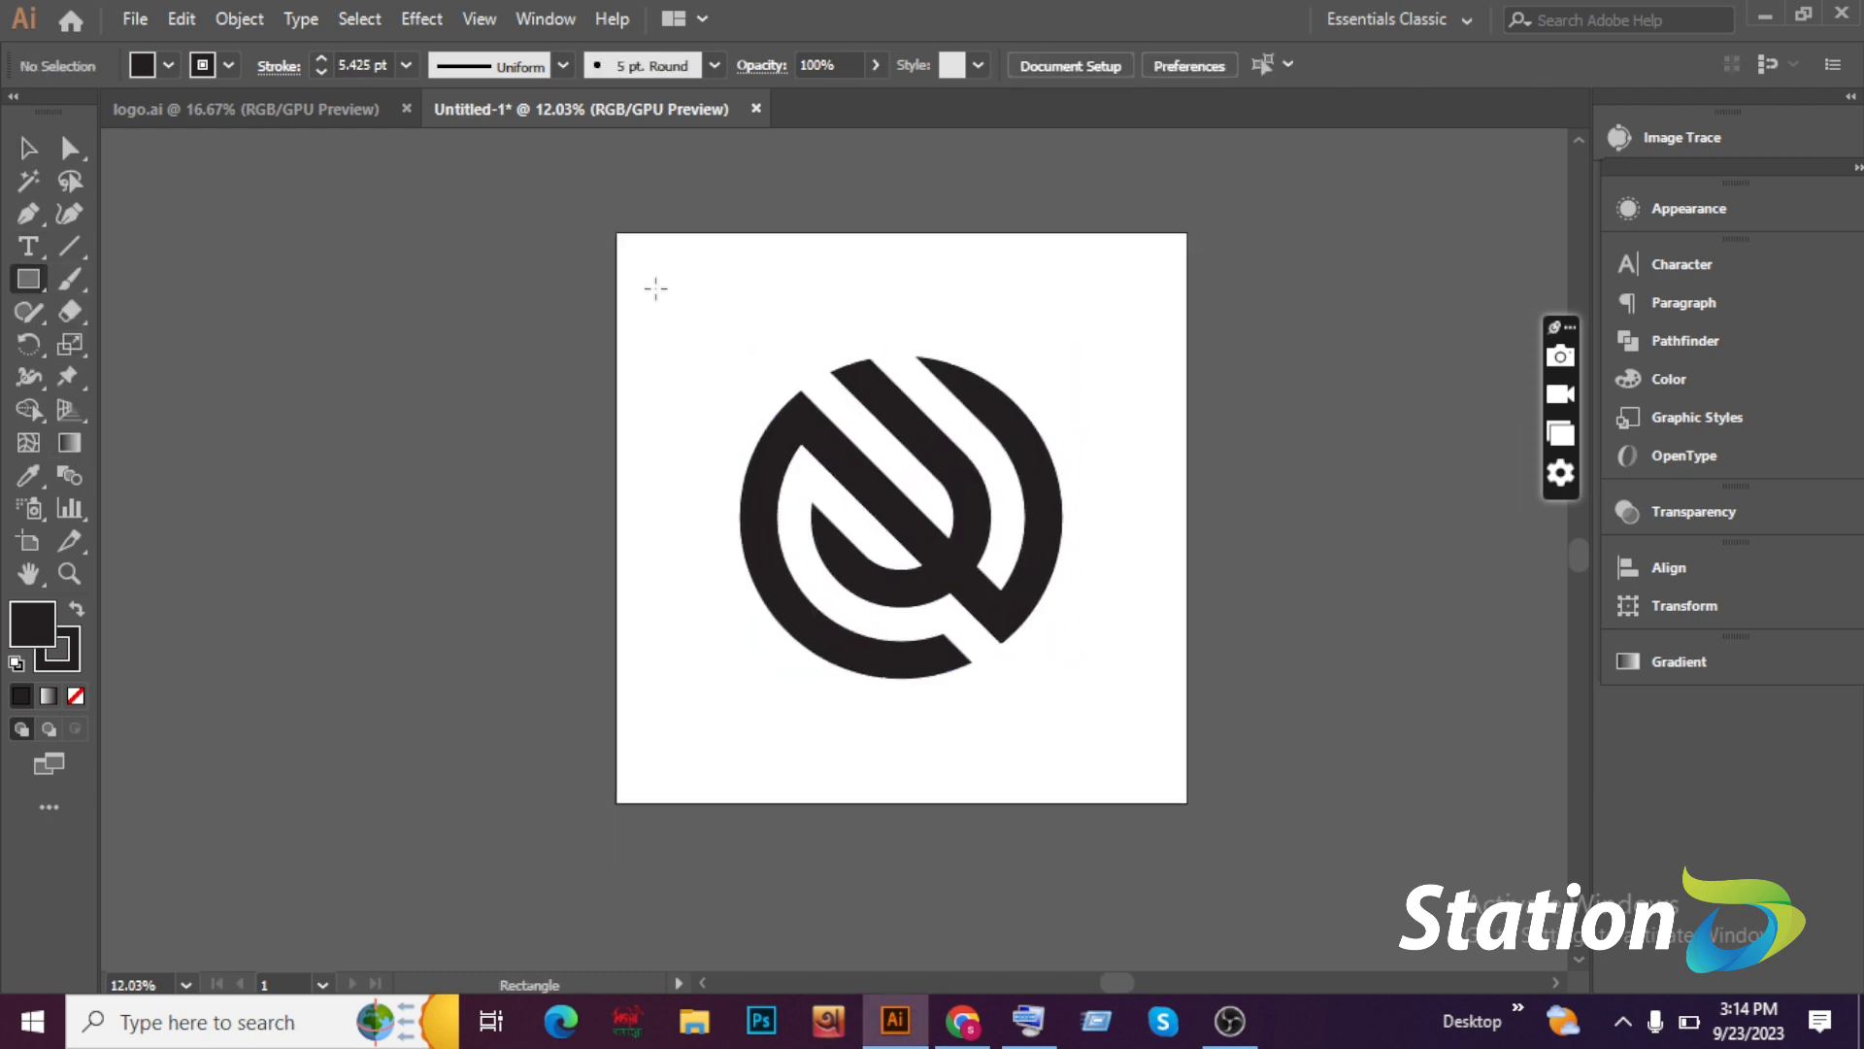
left_click_drag(618, 233, 1188, 802)
left_click(27, 151)
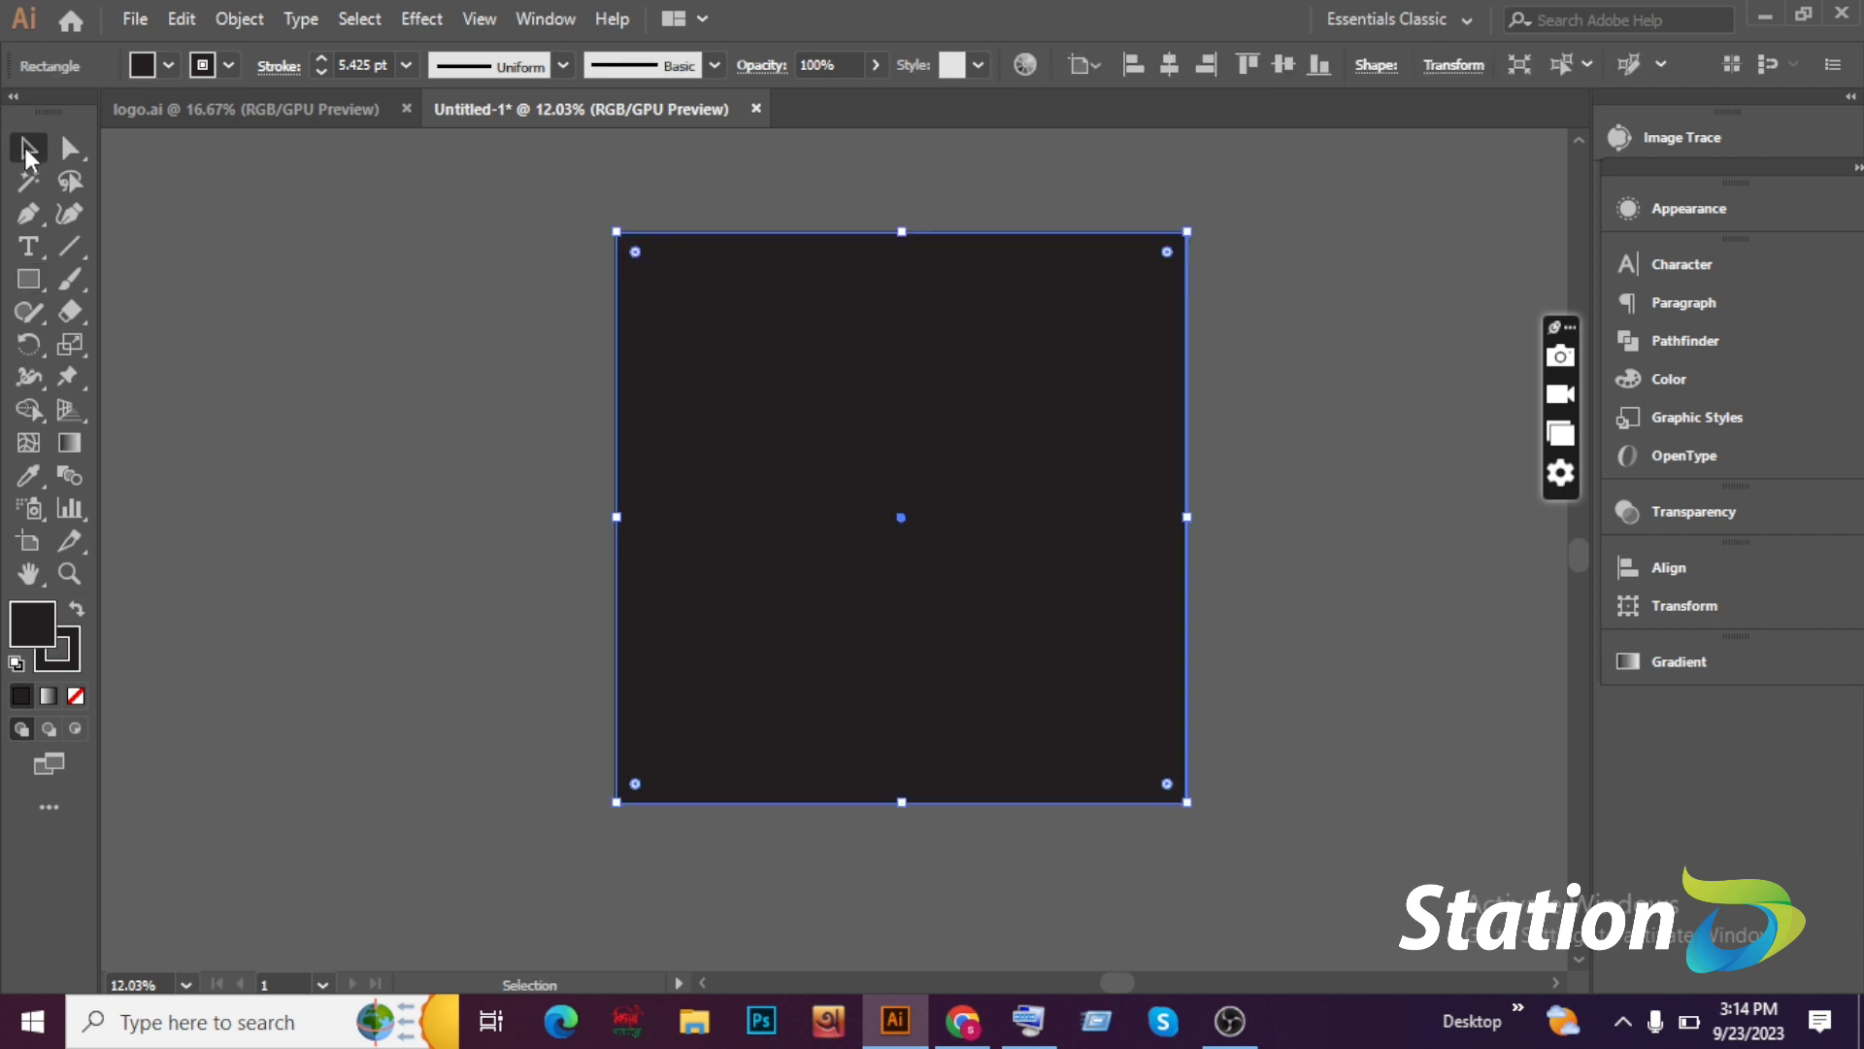
Fill the artboard-sized square with a deeper, near-pure black, send it behind the logo and deselect it.
double_click(34, 631)
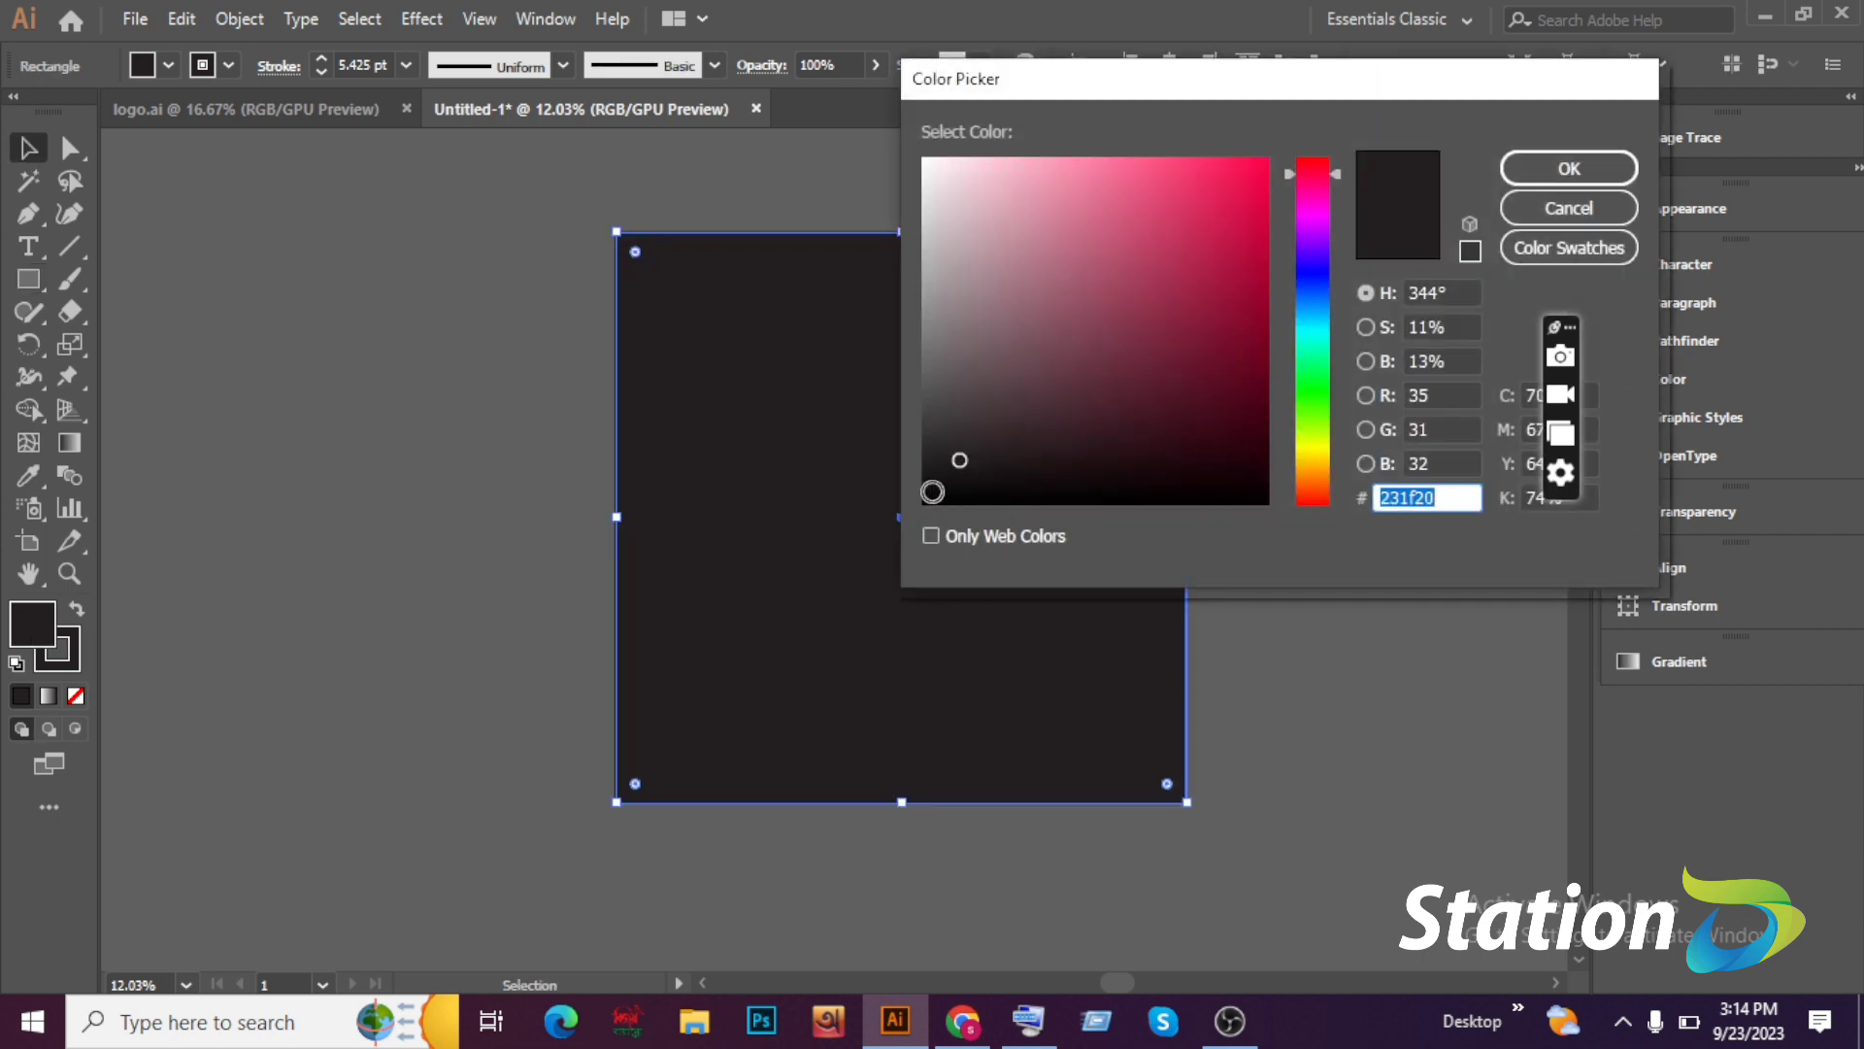
left_click(924, 502)
left_click(1569, 168)
right_click(846, 505)
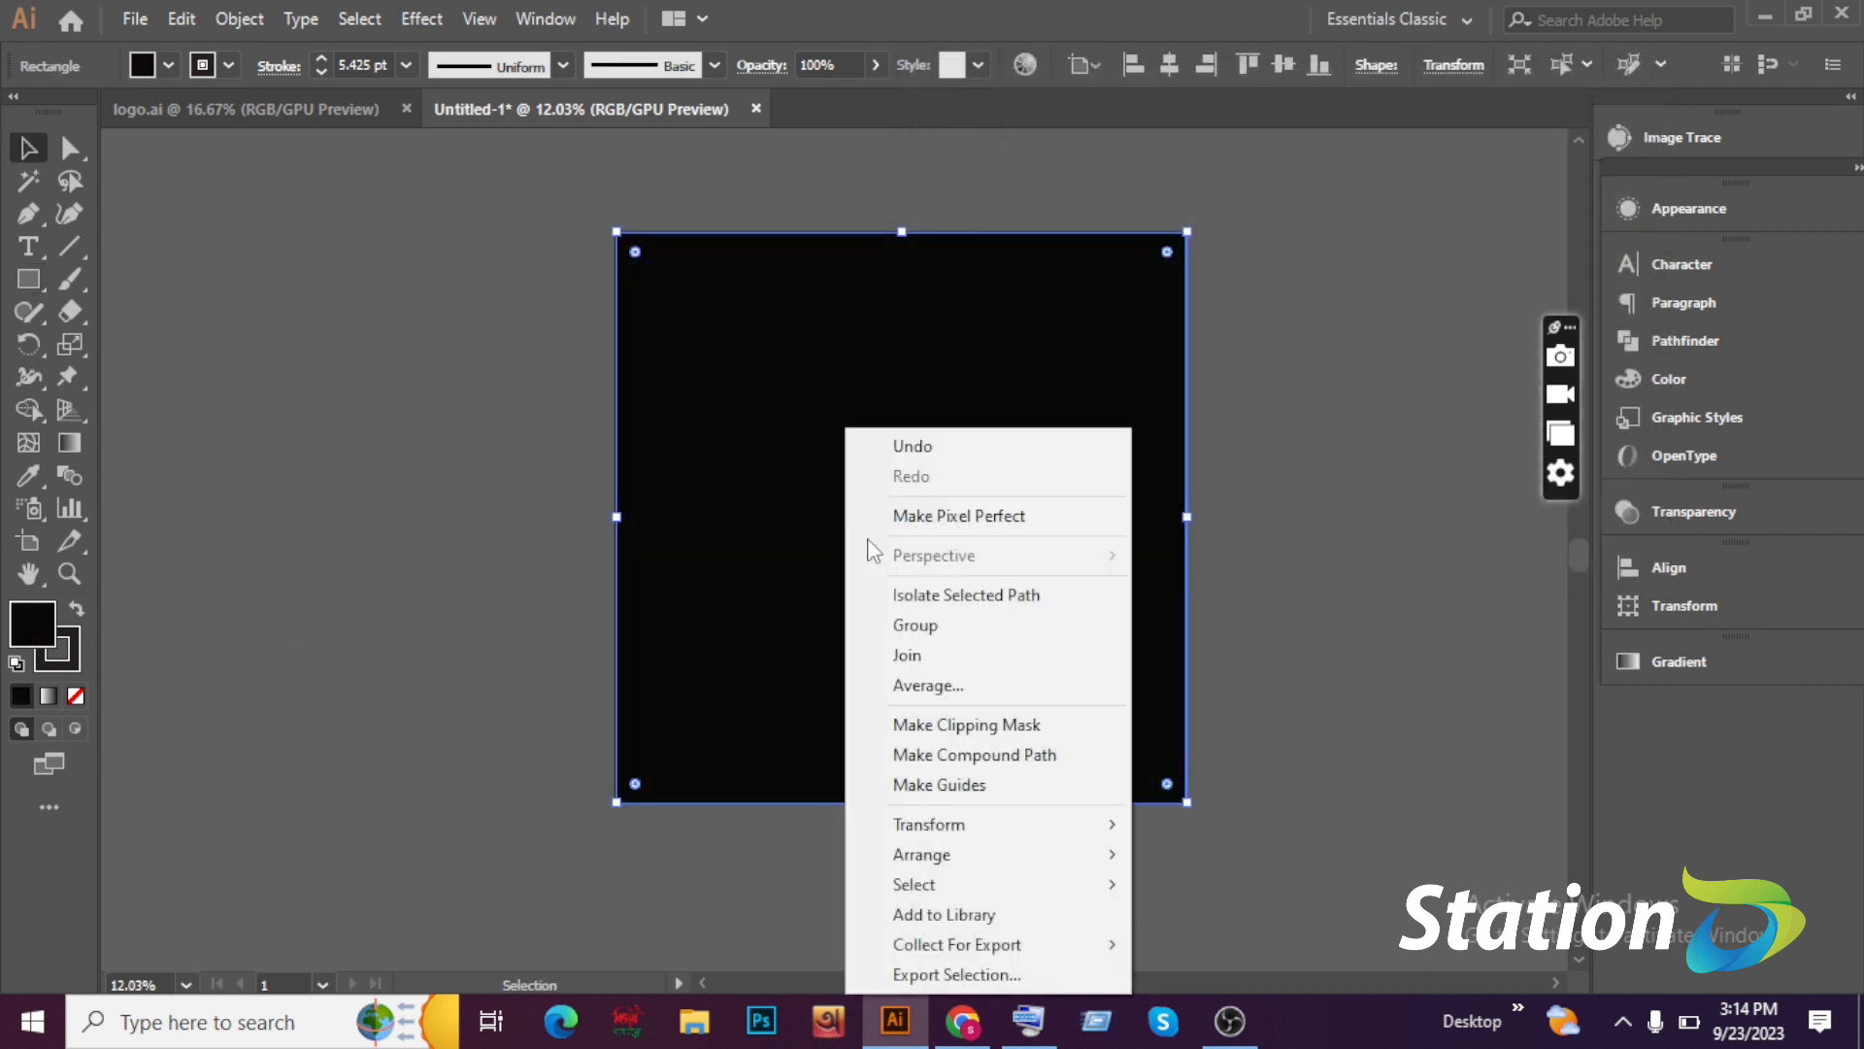
left_click(1248, 906)
left_click(1307, 690)
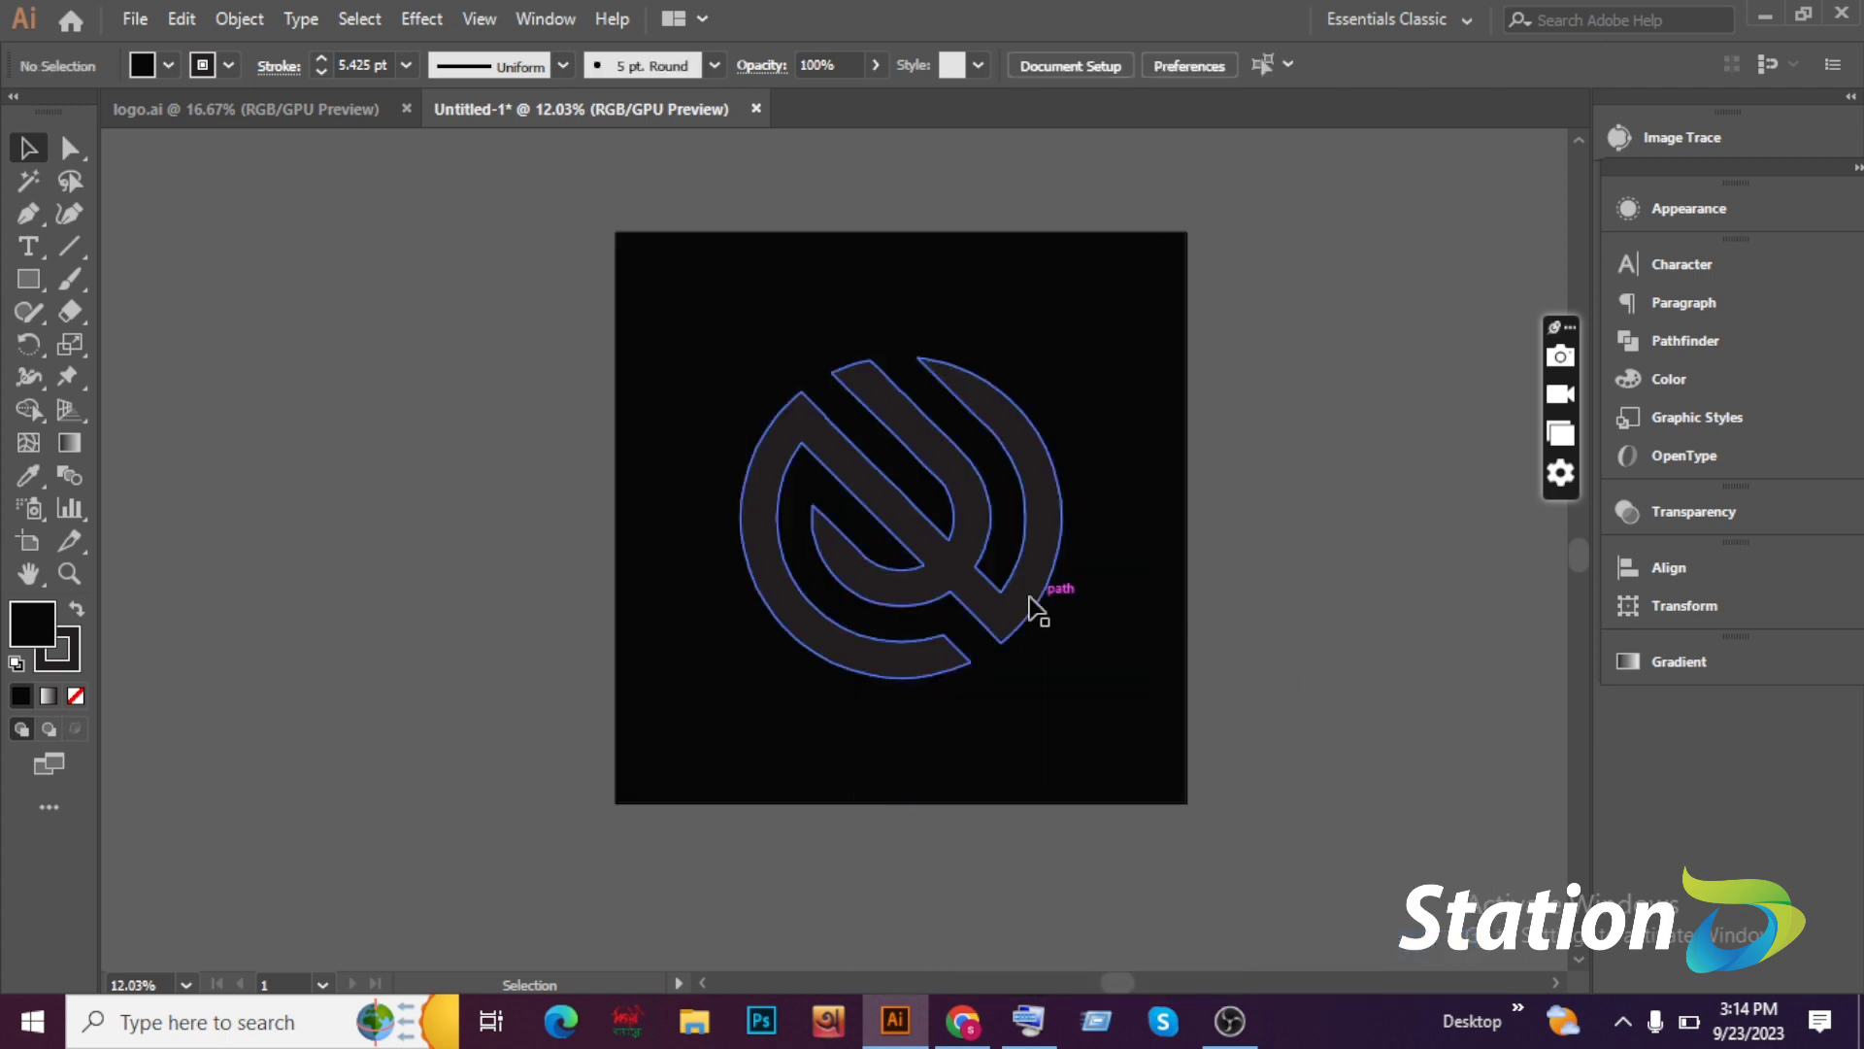
Give the logo group a white fill and remove its stroke.
left_click(1030, 599)
left_click(80, 120)
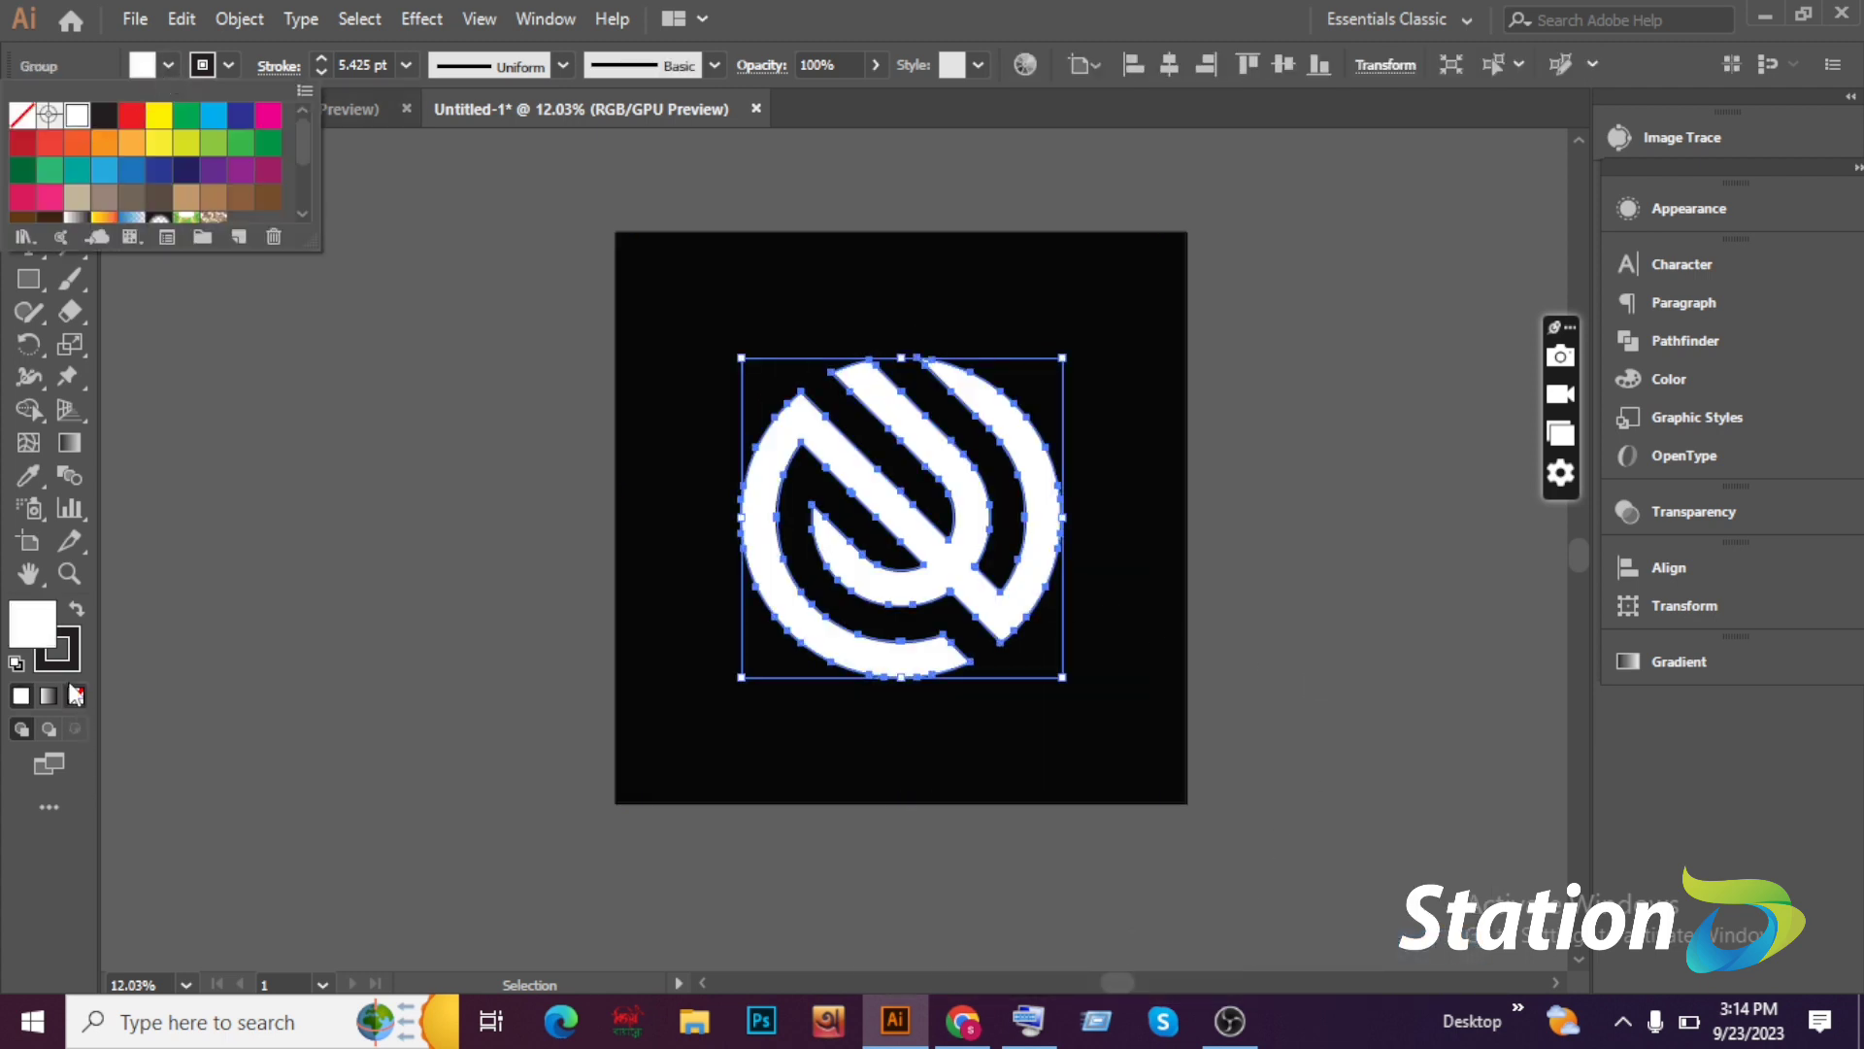
left_click(68, 678)
left_click(65, 664)
left_click(76, 695)
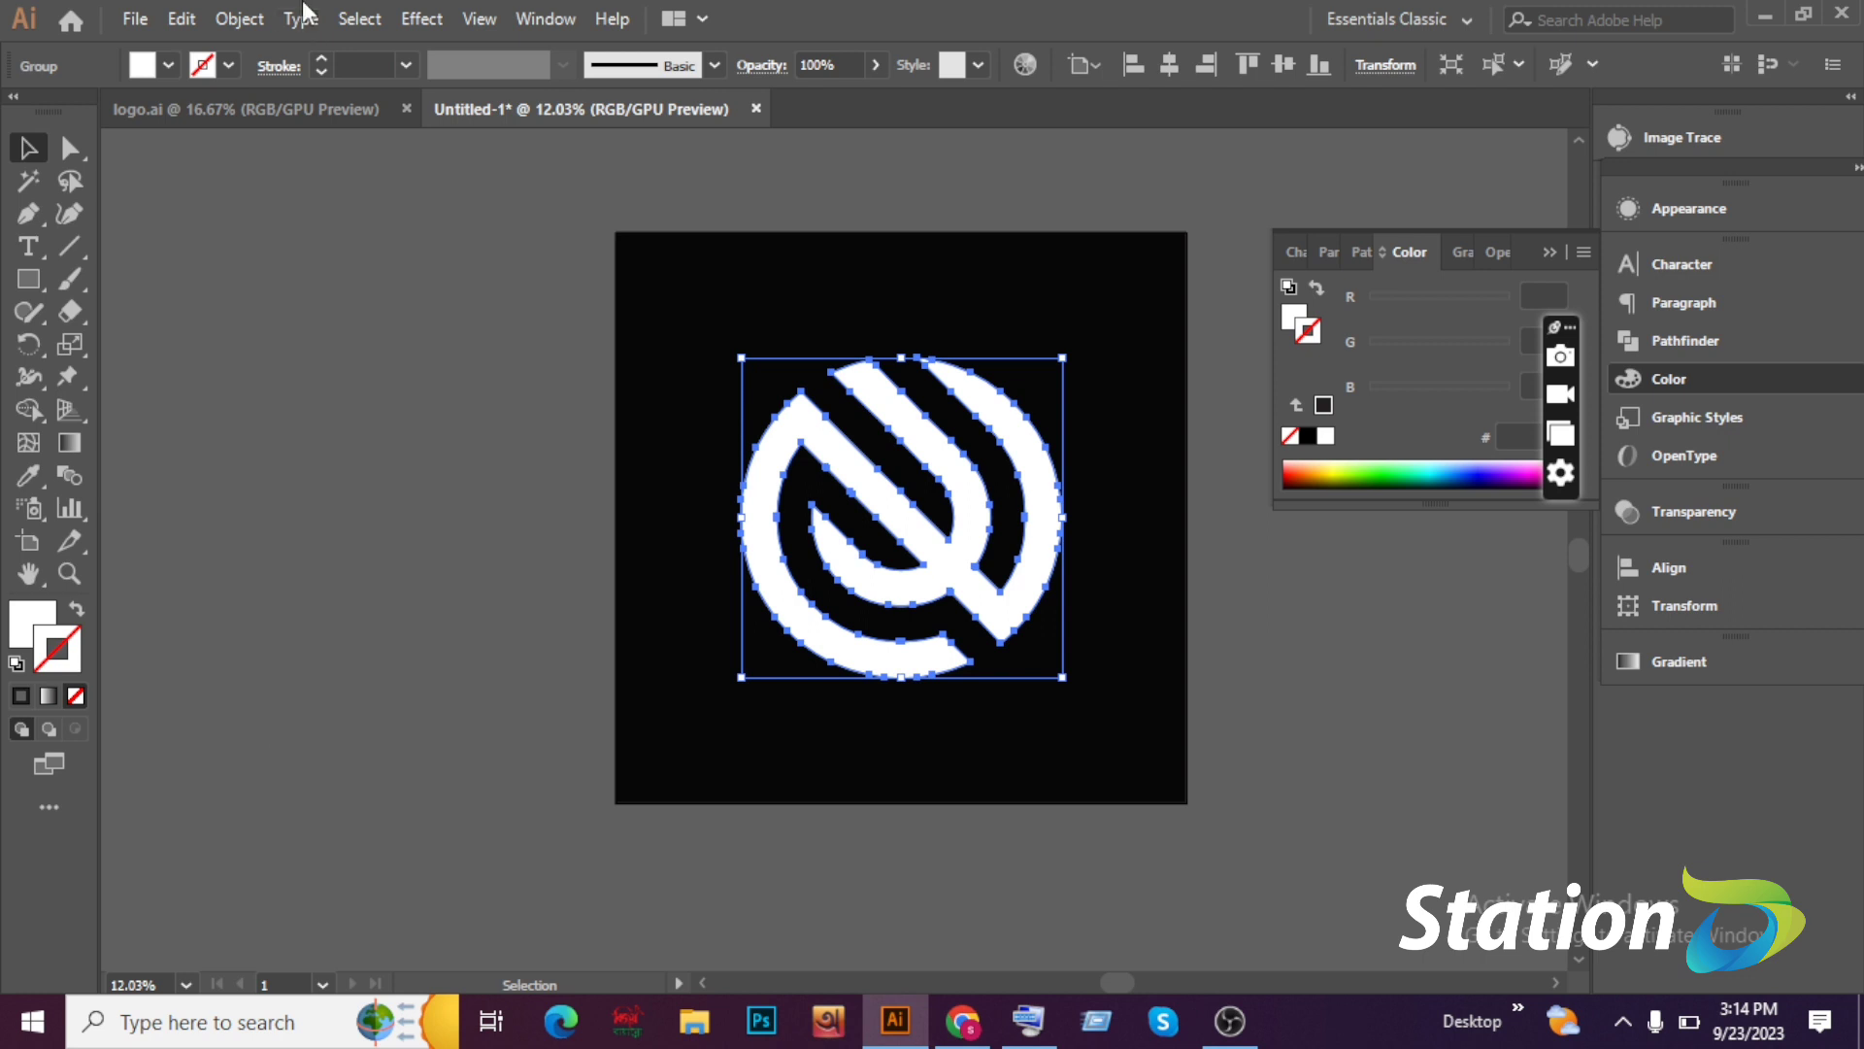
Enlarge the white logo slightly and proportionally about its center, and deselect it.
left_click_drag(1066, 360, 1078, 343)
left_click(1204, 495)
Examine the finished white logo on its black background up close, with the color controls closed.
left_click(934, 586)
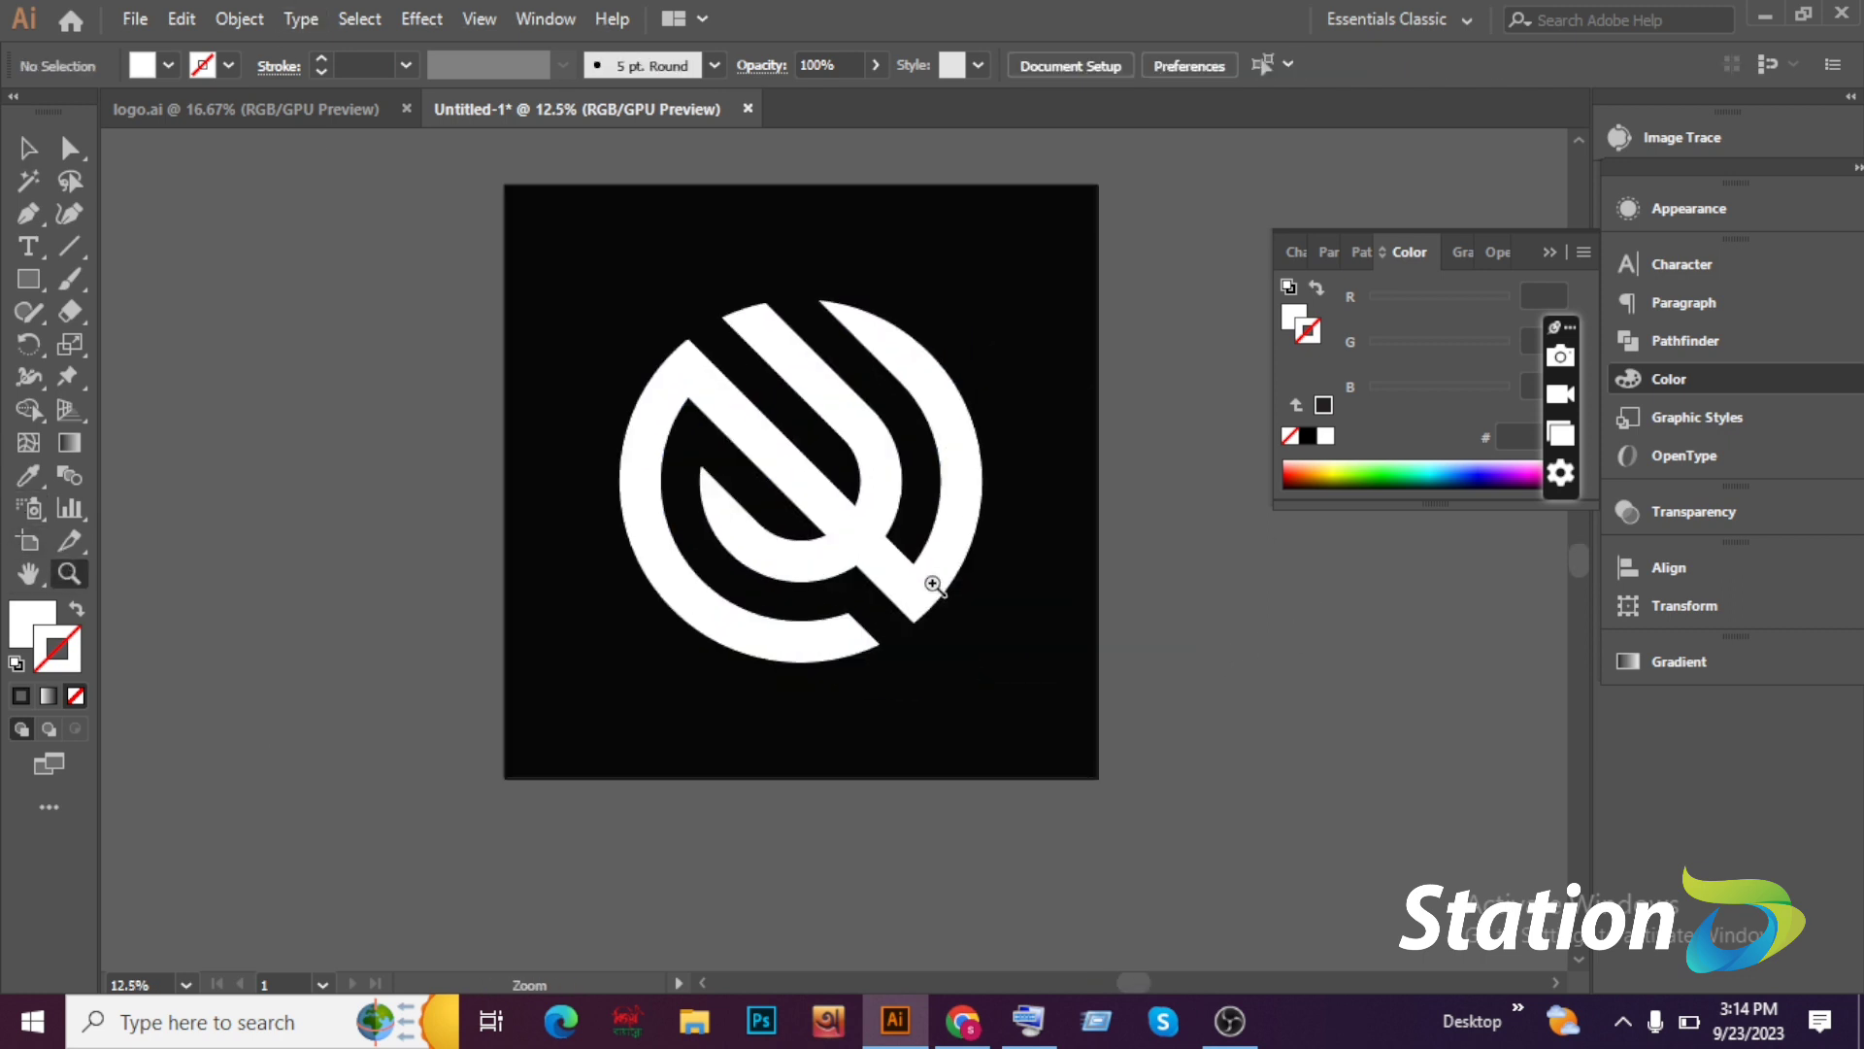
left_click(896, 575)
left_click_drag(812, 552, 943, 774)
left_click(882, 661)
left_click_drag(943, 774, 903, 766)
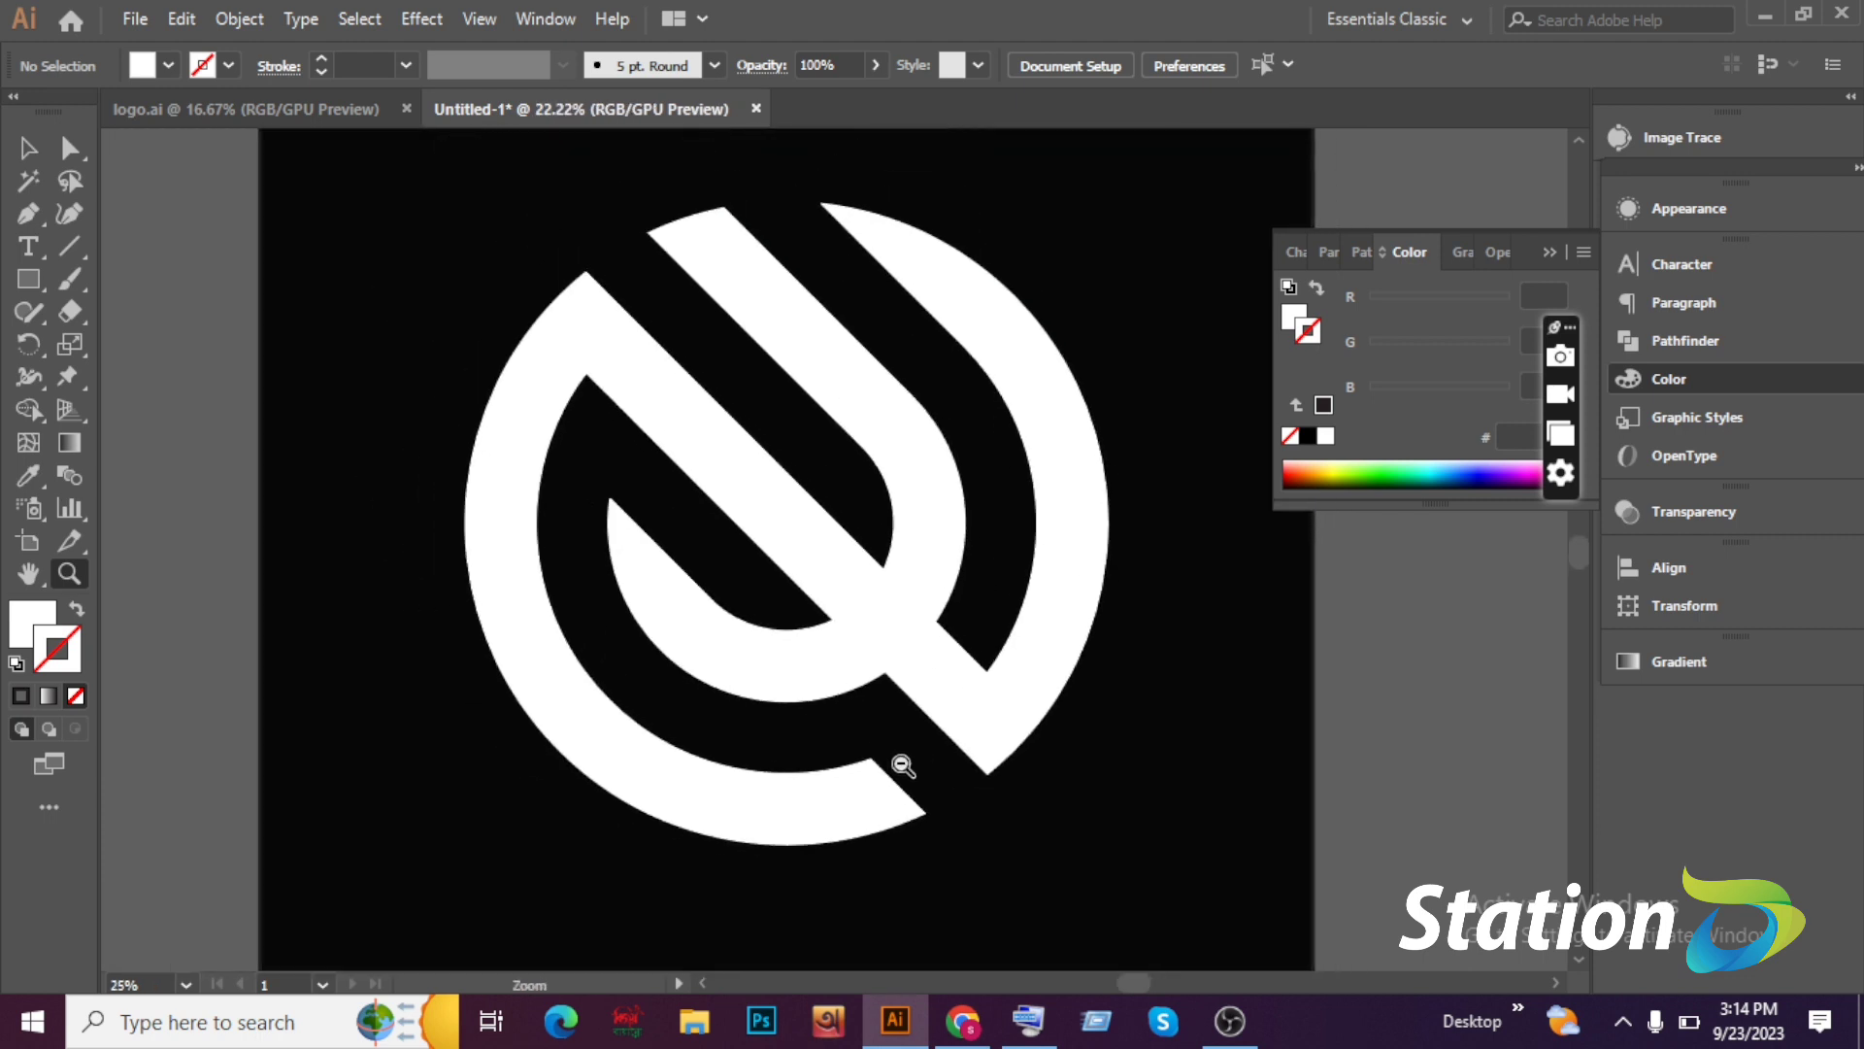
left_click_drag(959, 699, 968, 716)
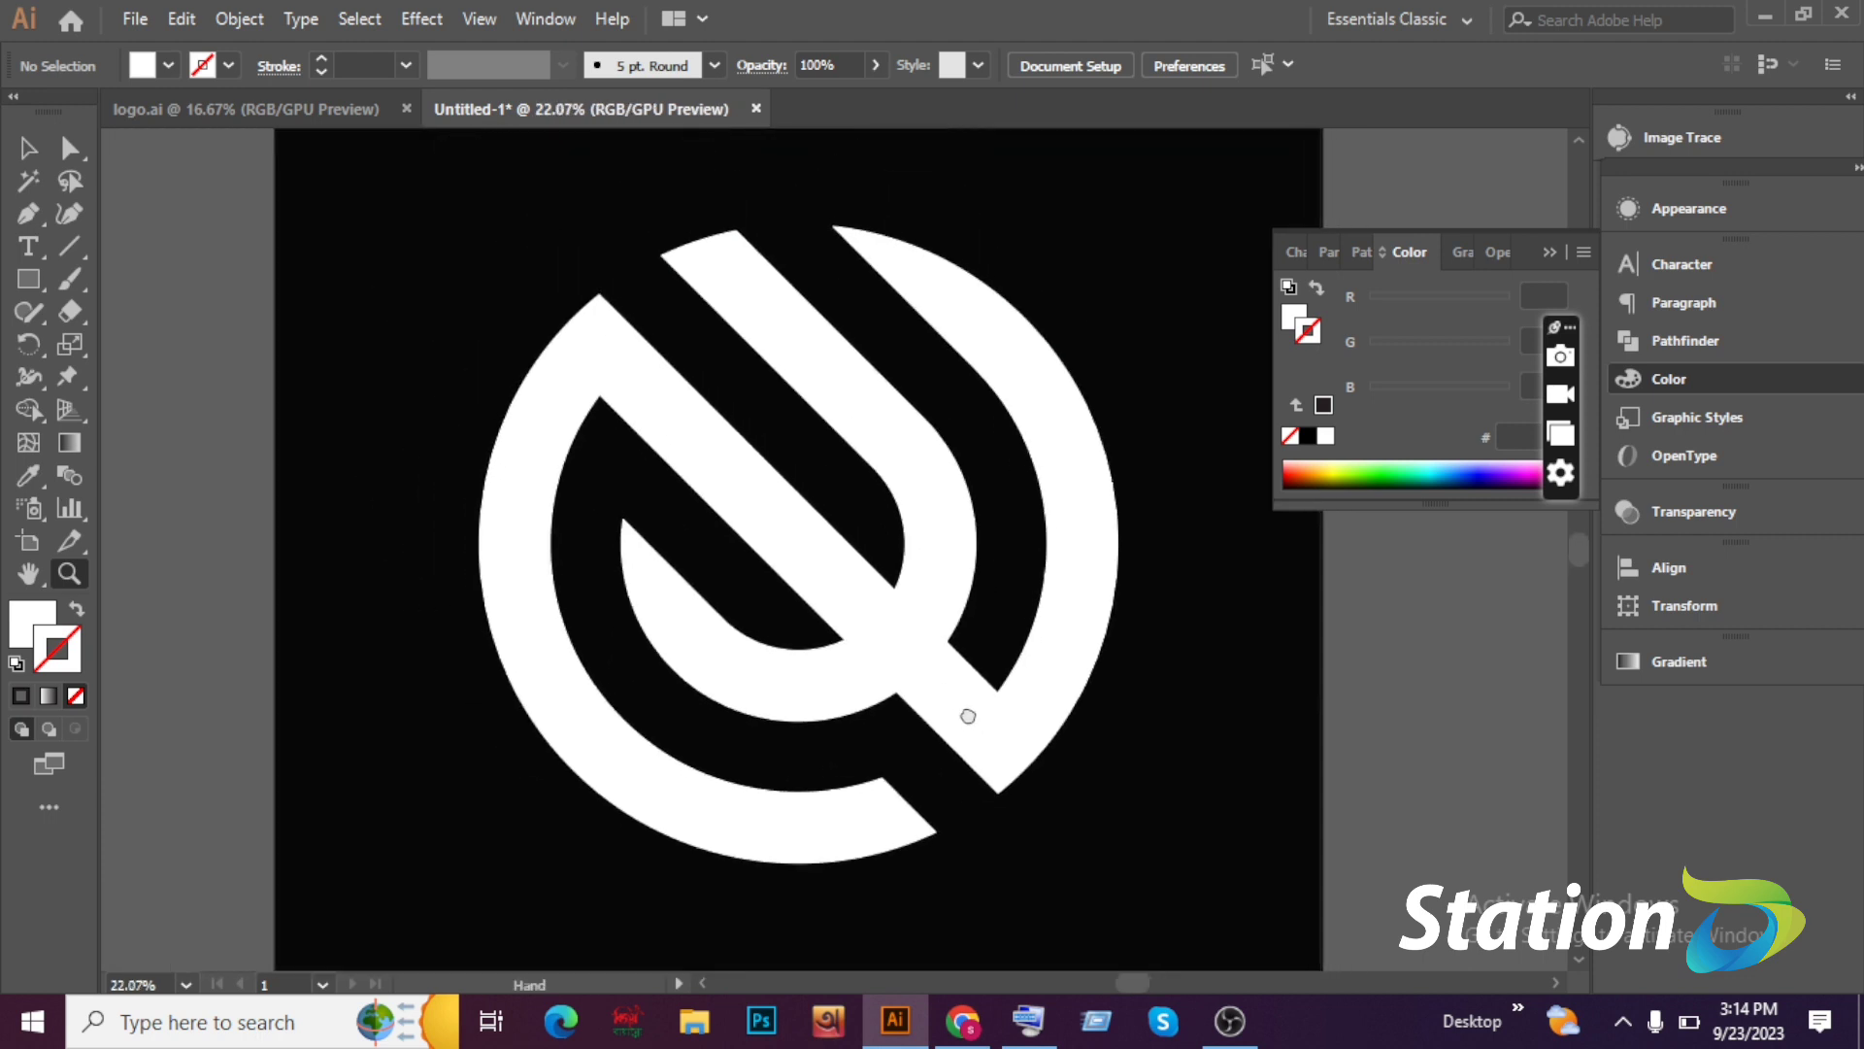
left_click(1550, 254)
left_click(29, 147)
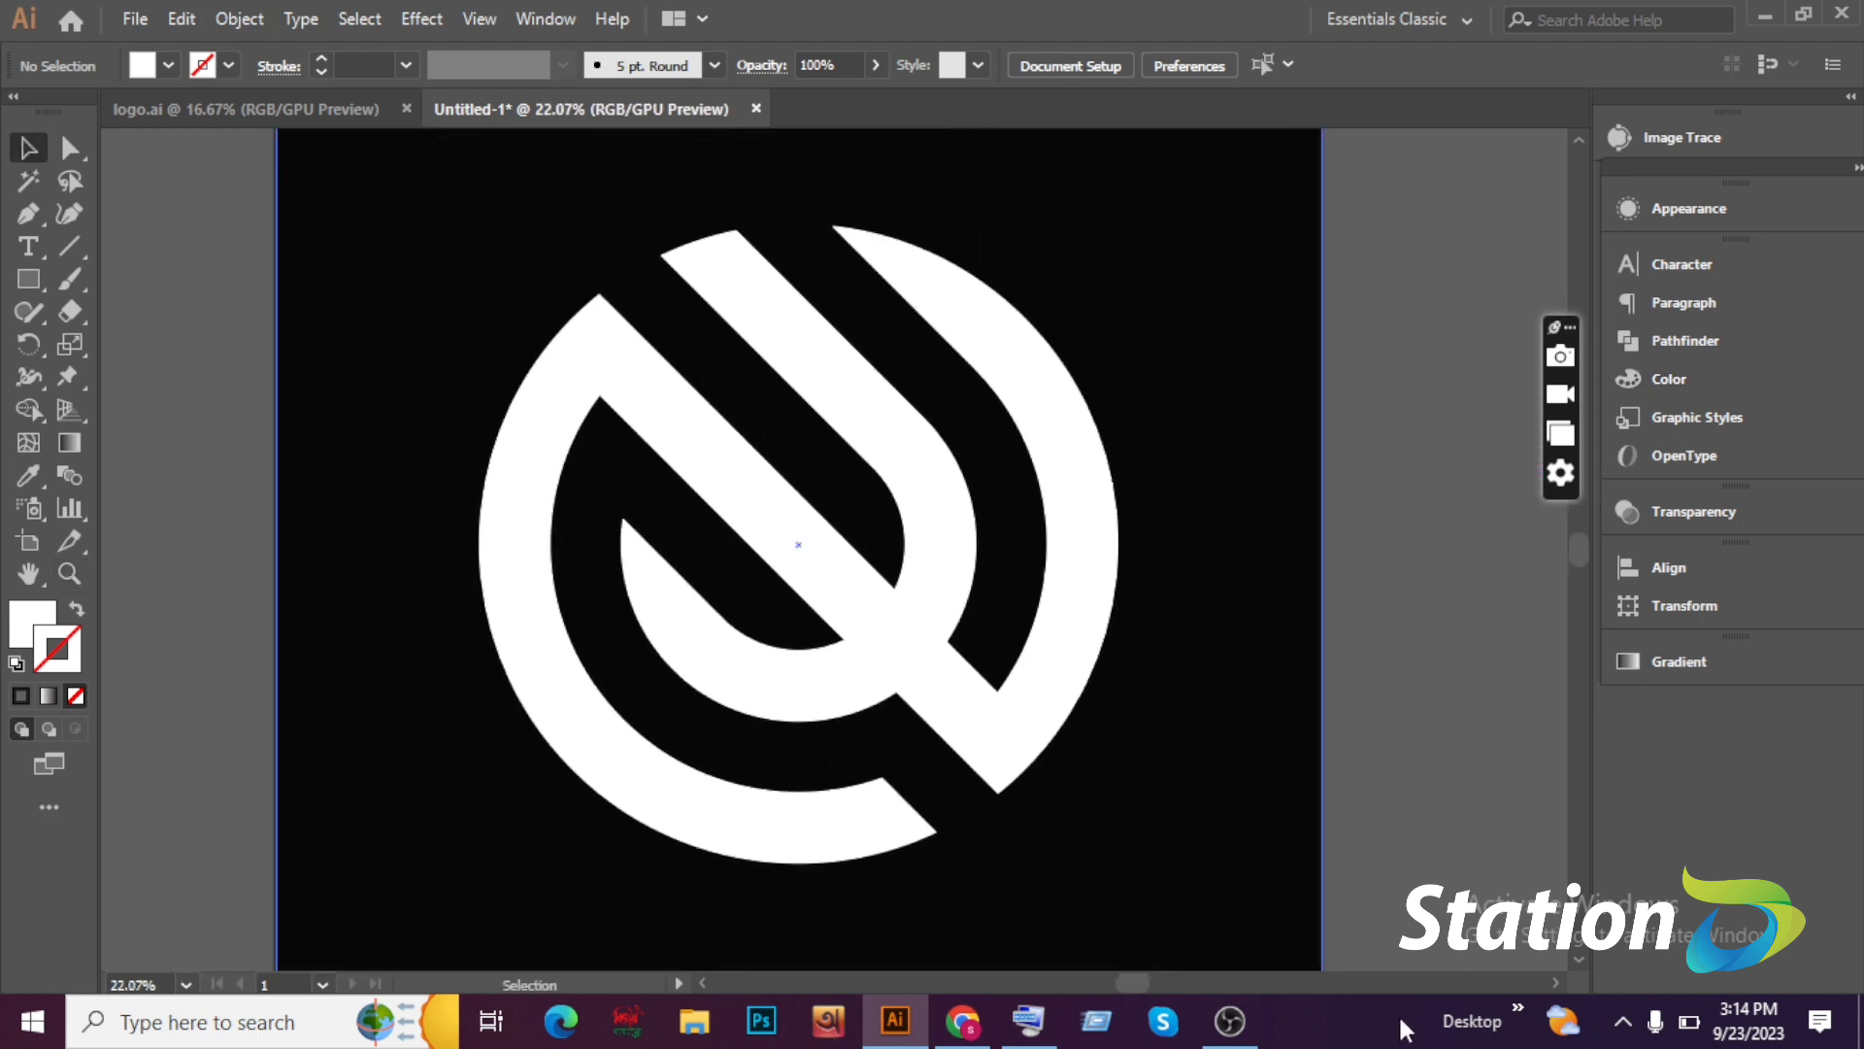